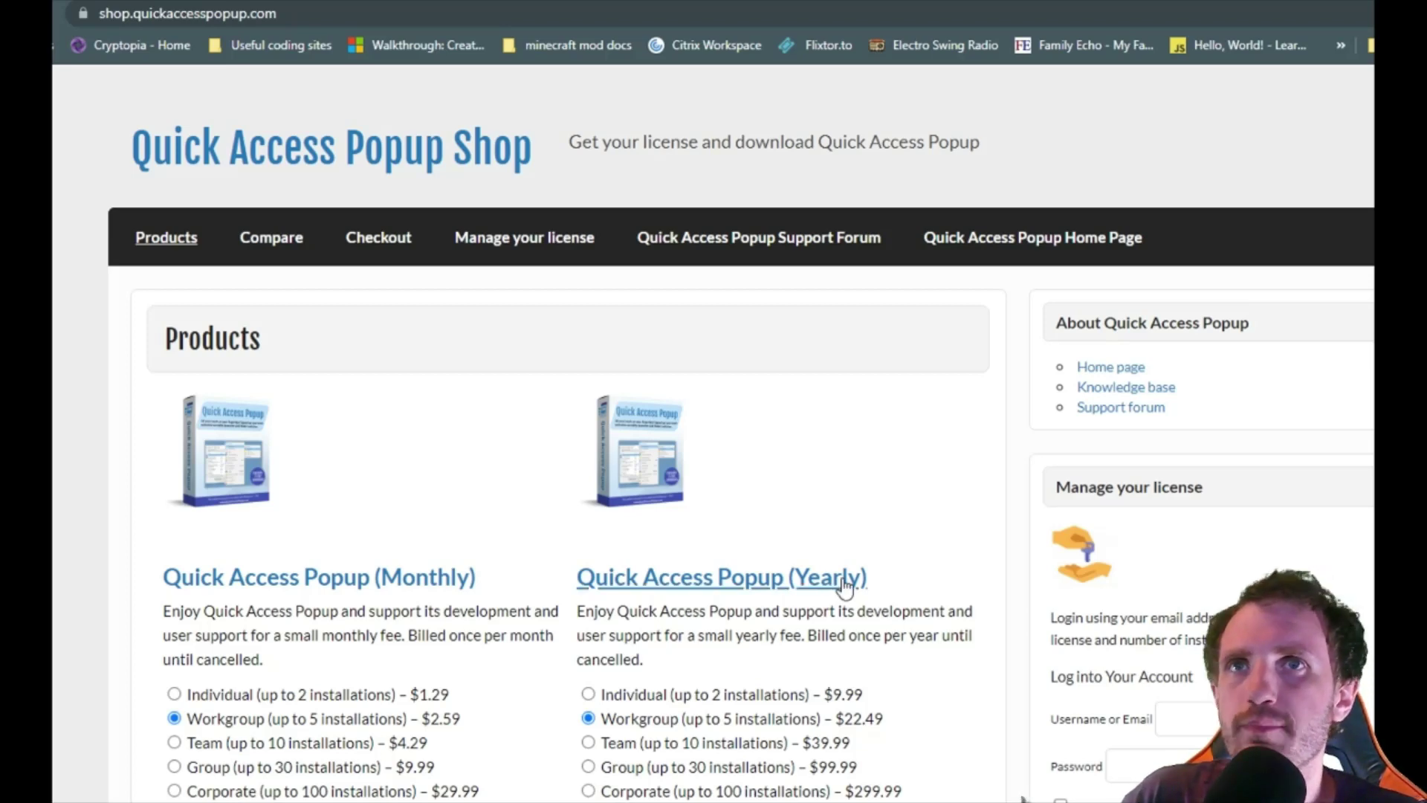
Compare the Monthly, Yearly, Lifetime and Free edition plans on the Shop products page
scroll(623, 312, "down", 4)
scroll(547, 495, "down", 3)
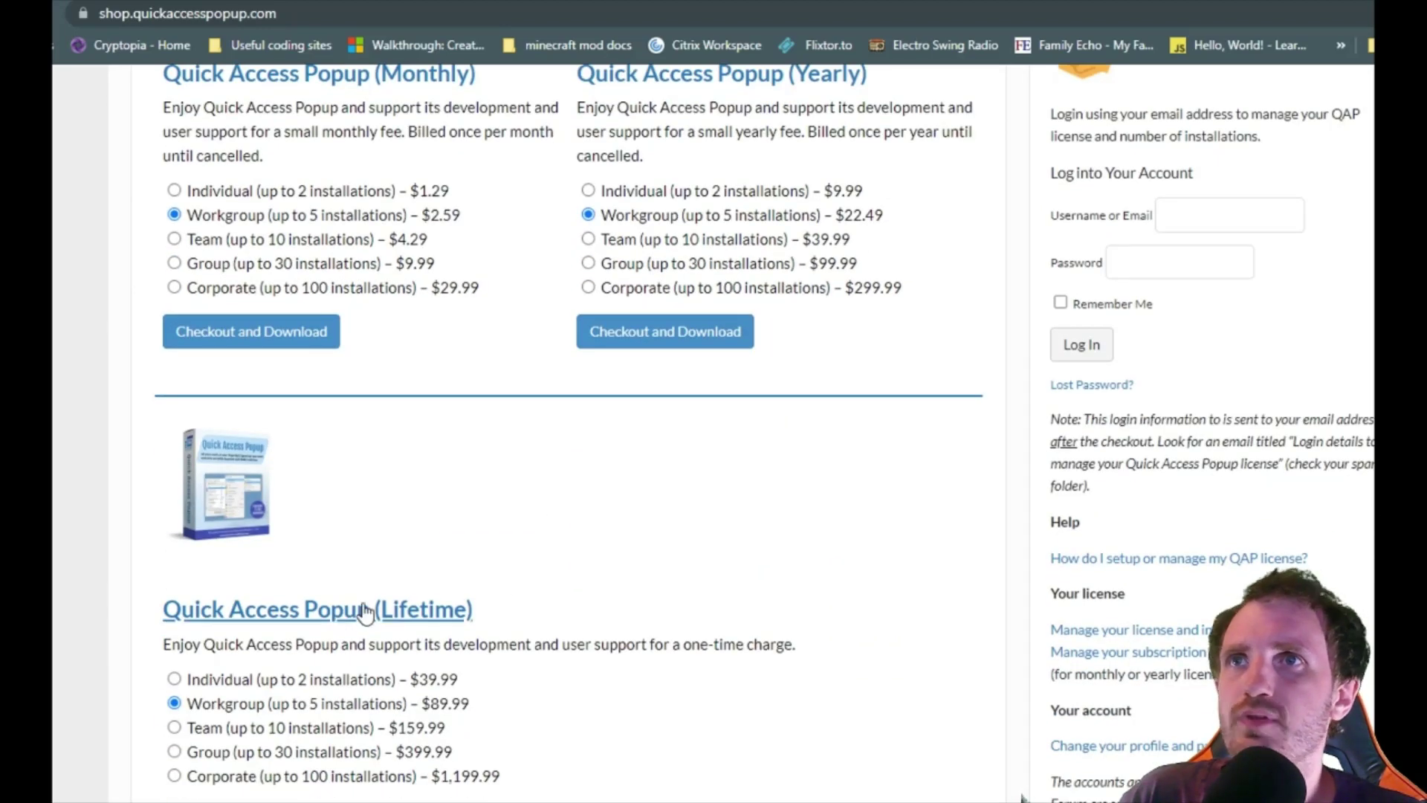
scroll(669, 606, "down", 8)
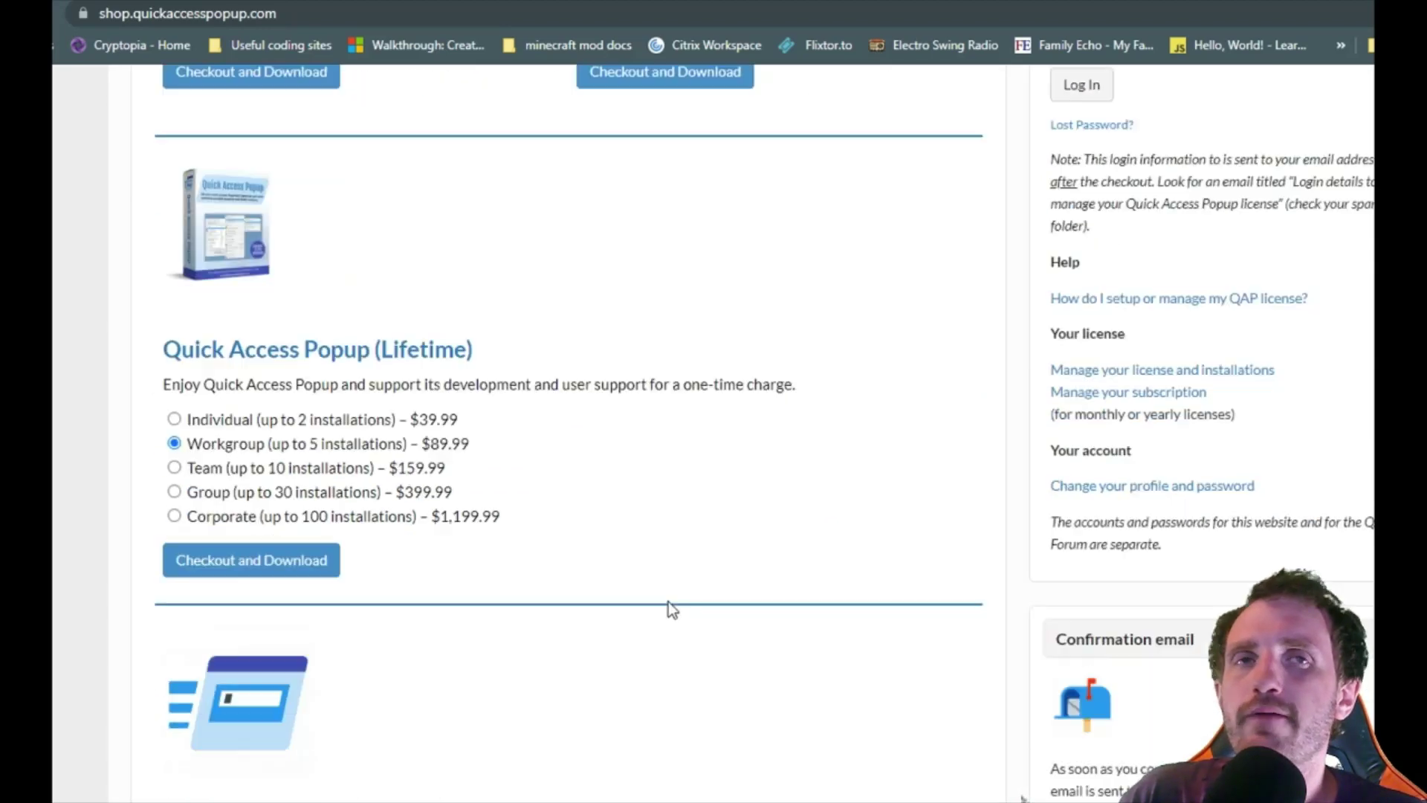
scroll(676, 514, "down", 1)
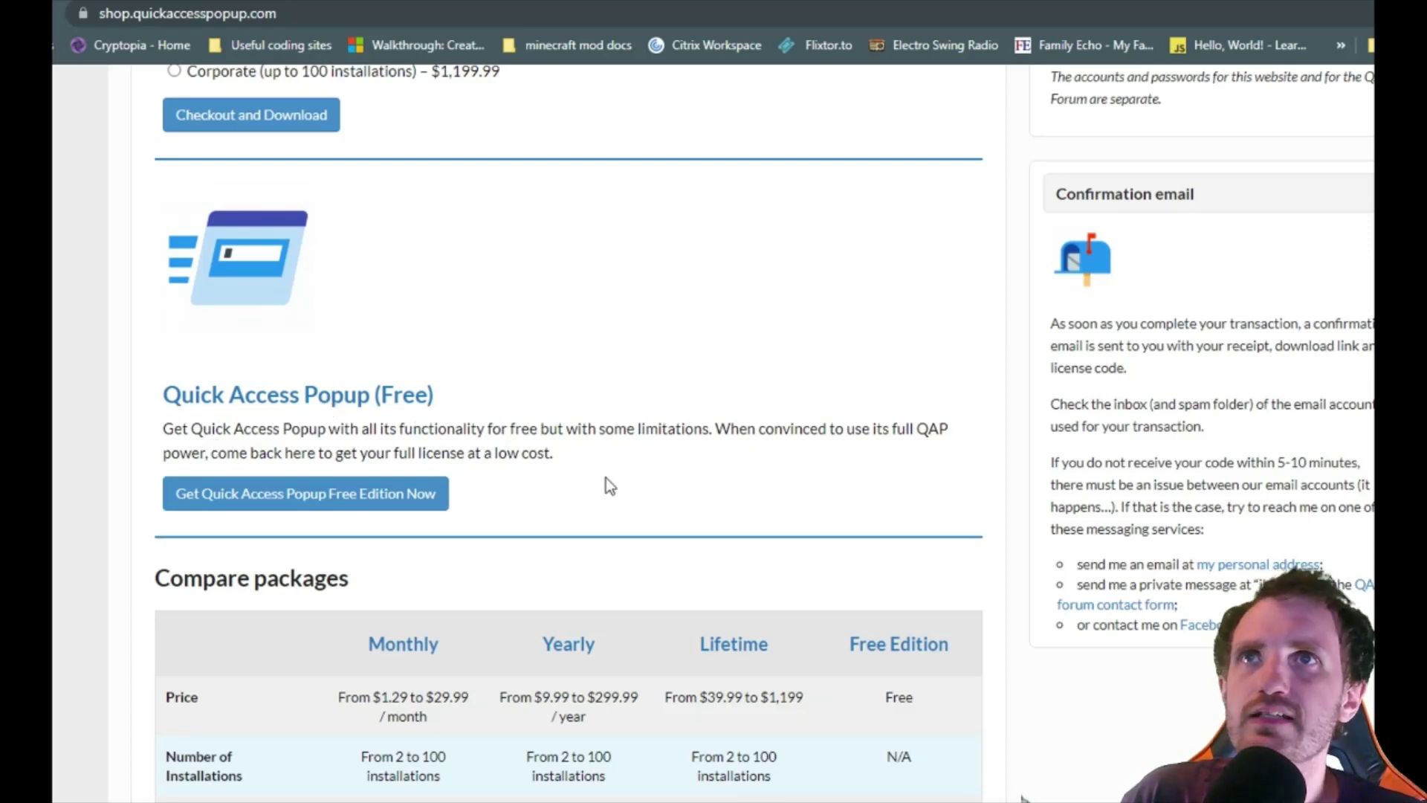
triple_click(527, 452)
scroll(518, 520, "up", 4)
scroll(519, 520, "up", 8)
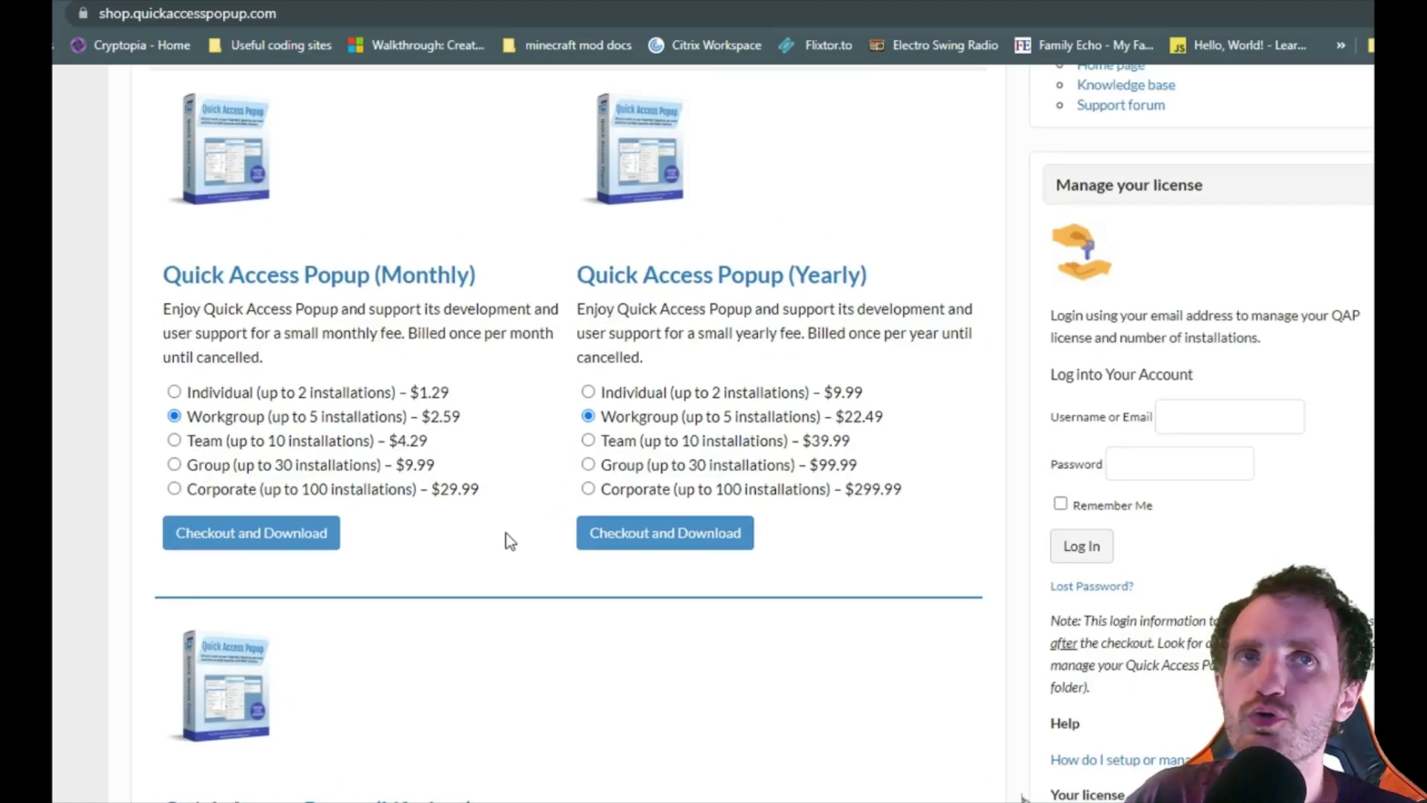
scroll(505, 532, "down", 4)
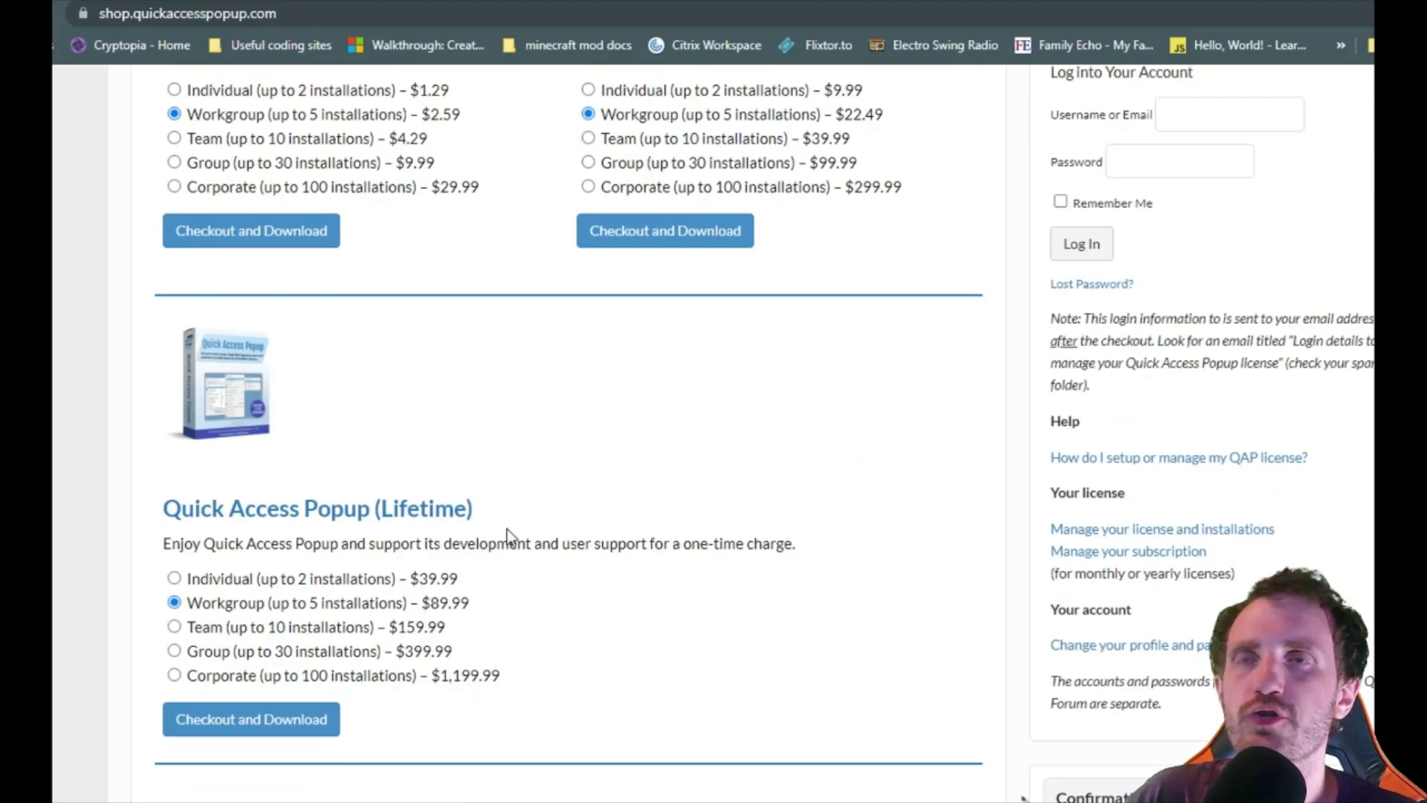
scroll(507, 499, "down", 5)
left_click(503, 488)
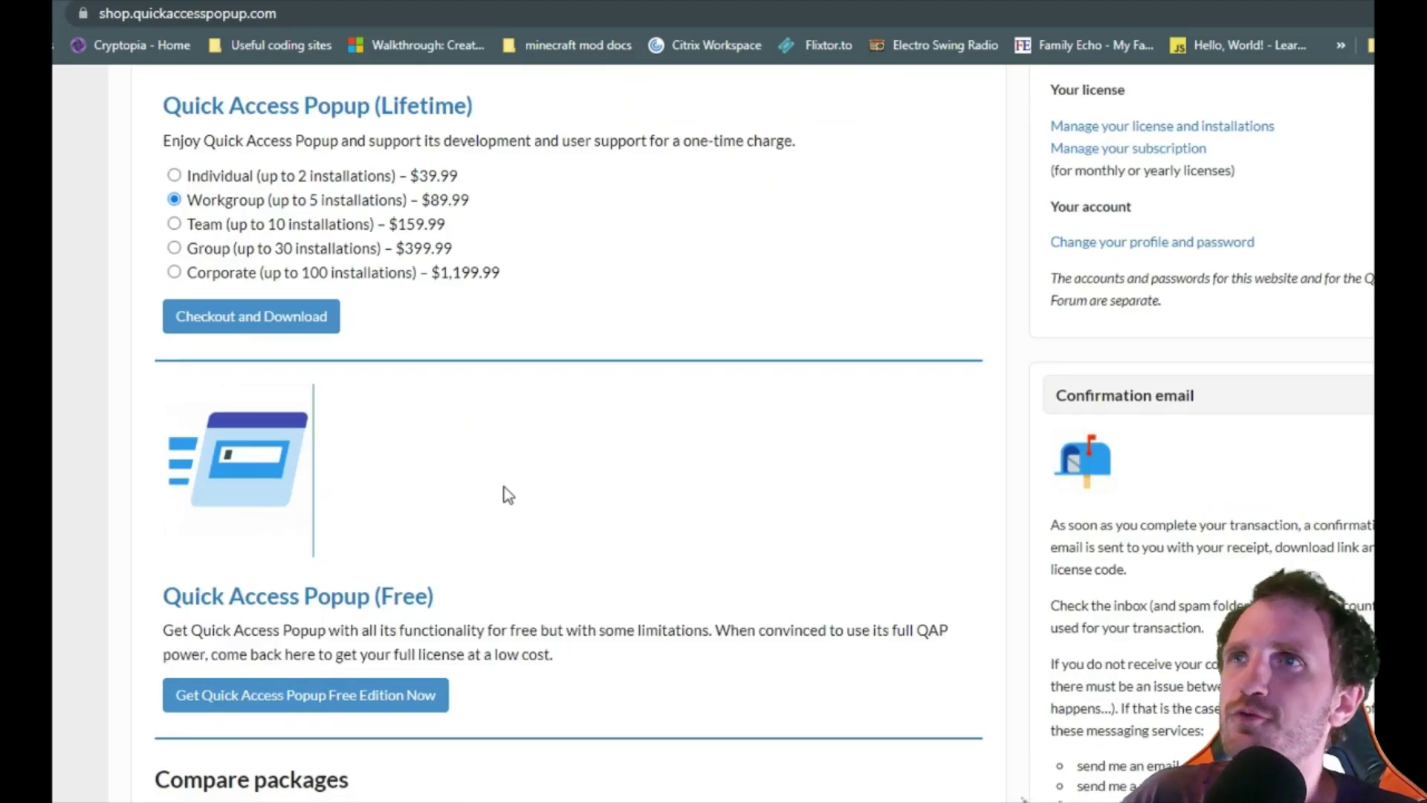
scroll(508, 490, "down", 1)
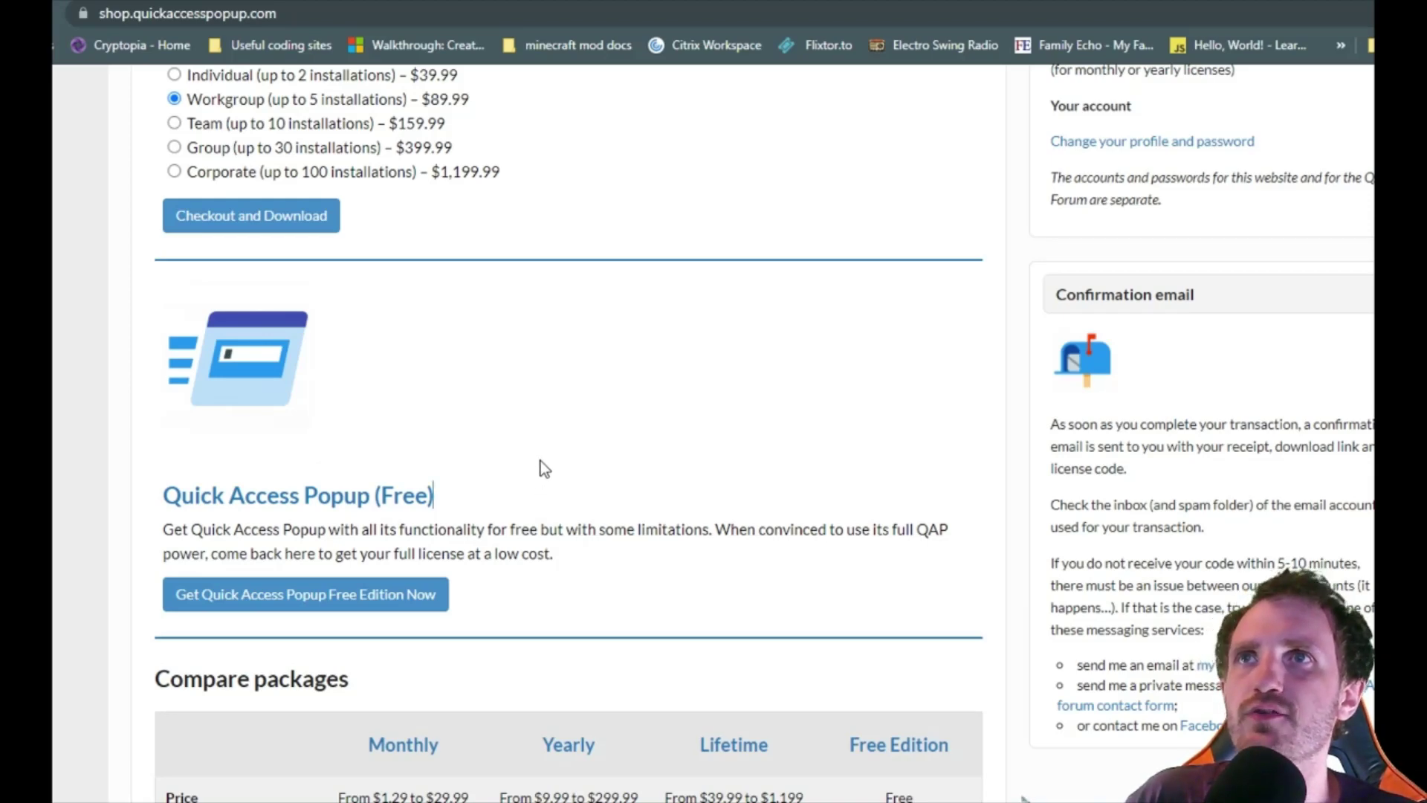
scroll(538, 469, "up", 5)
scroll(538, 556, "up", 7)
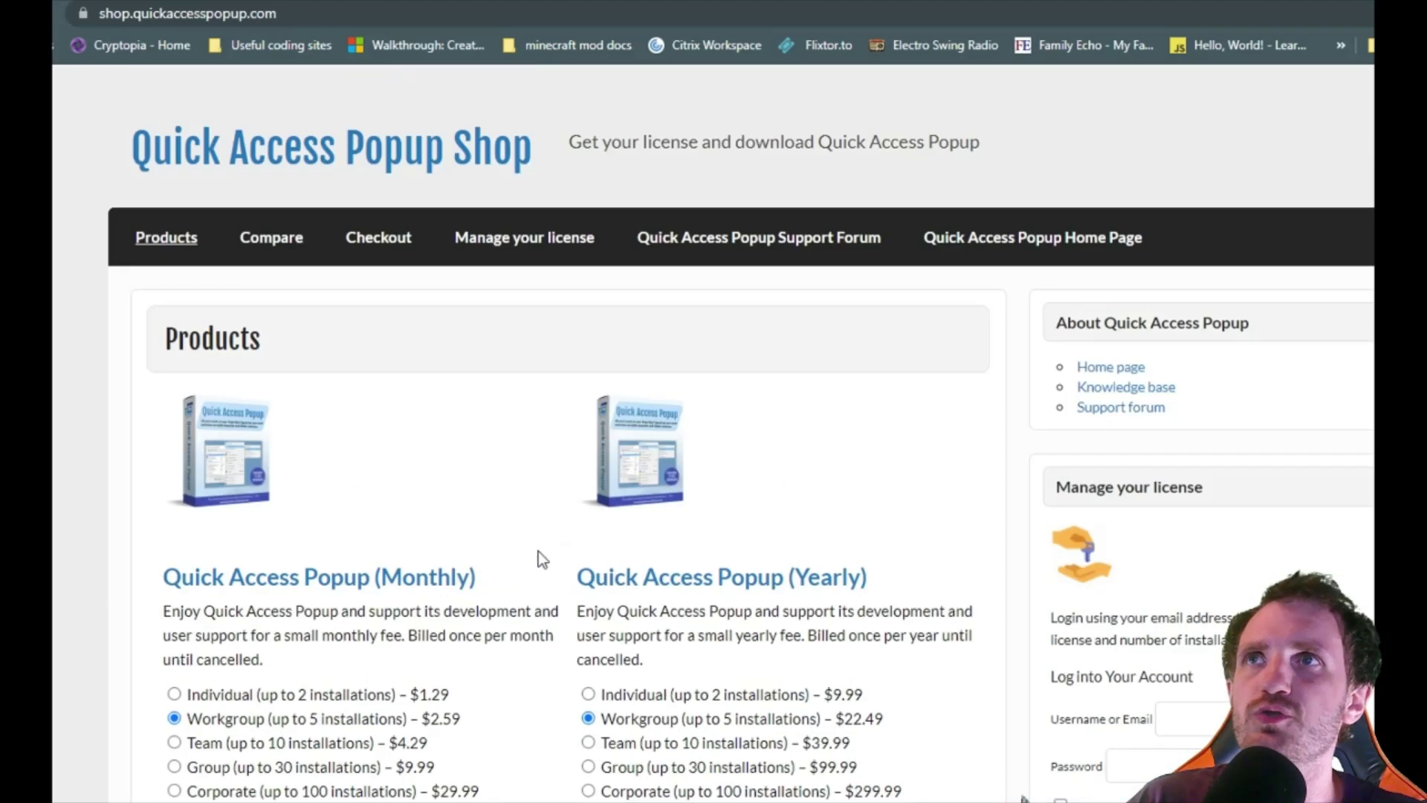
scroll(538, 554, "down", 13)
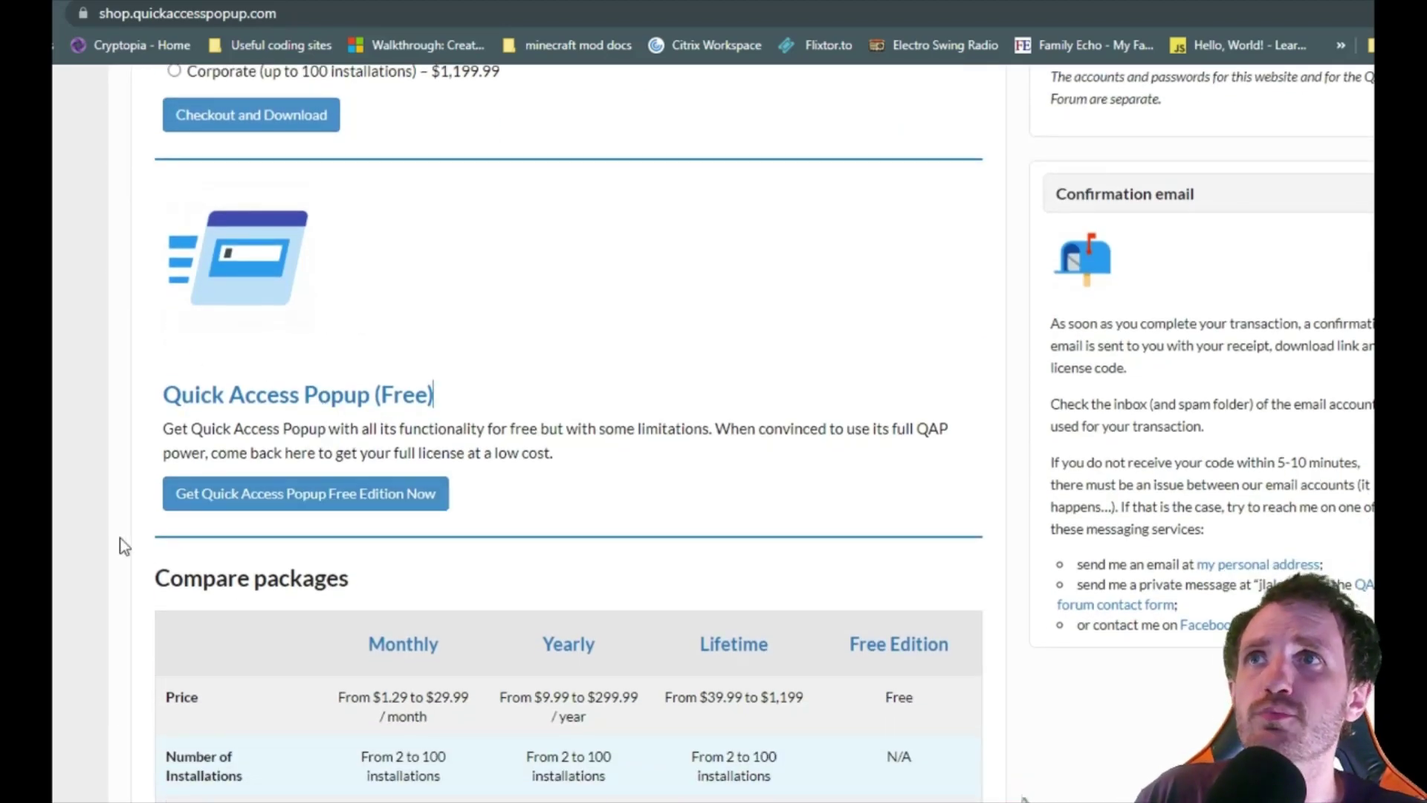
Request the free edition and submit the download form with saved contact details, newsletter unchecked
left_click(367, 496)
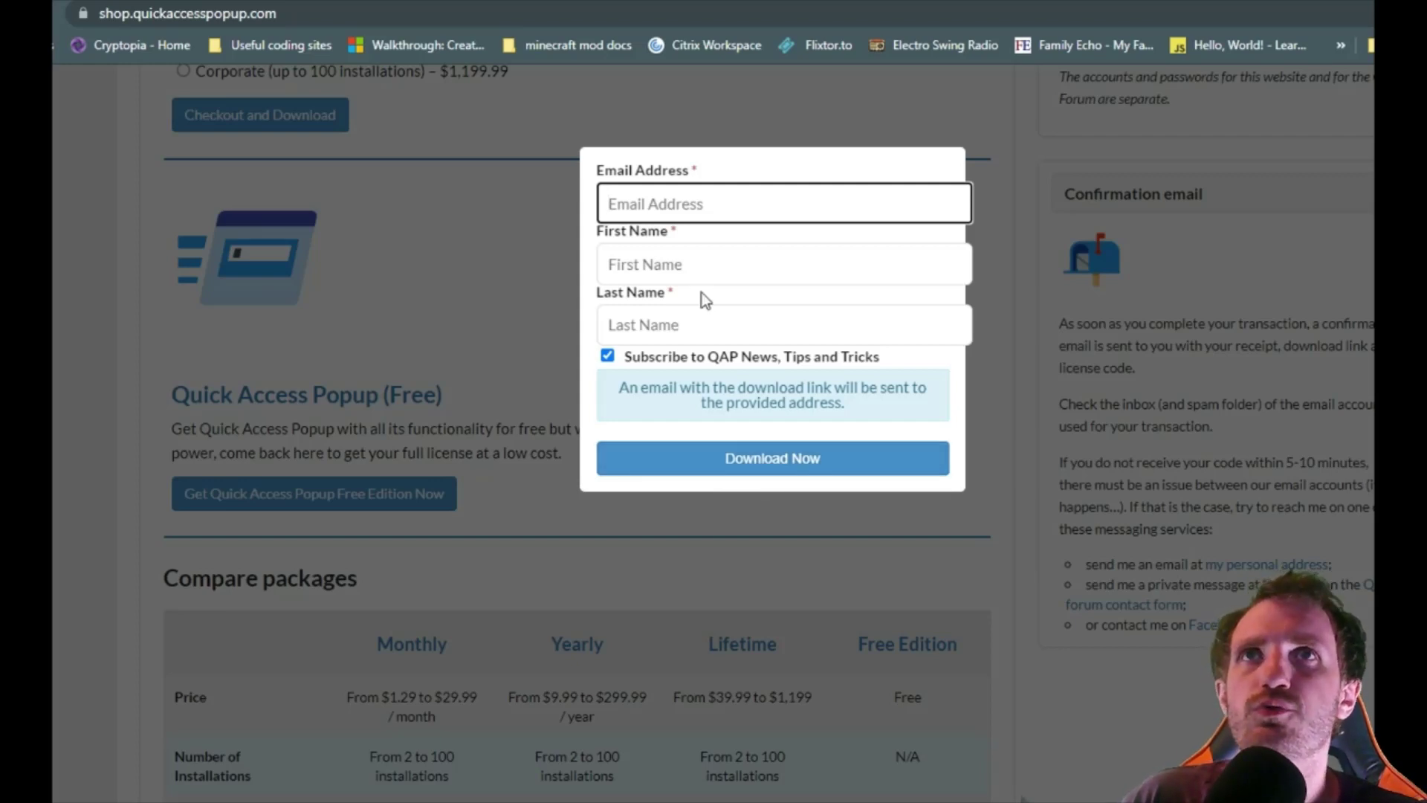
left_click(654, 204)
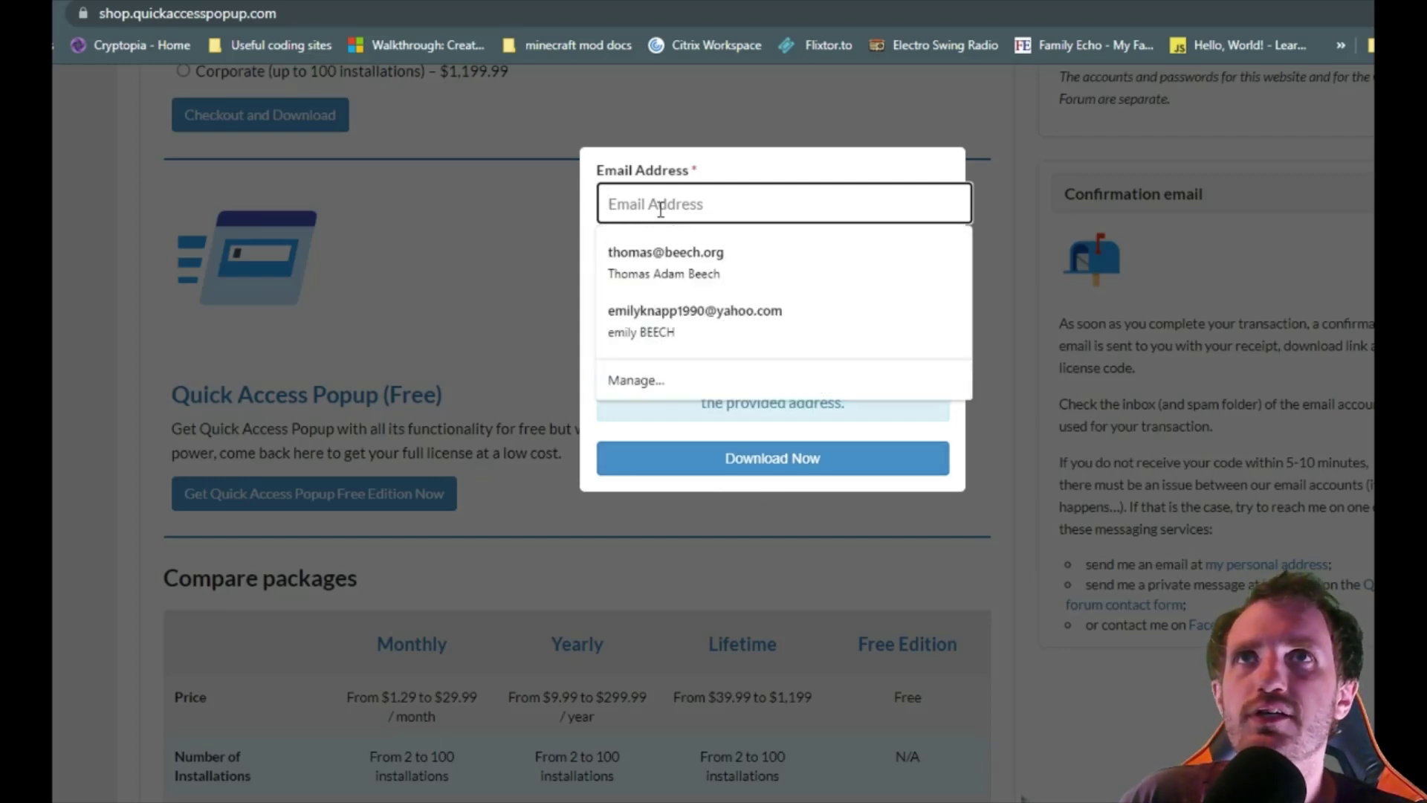
left_click(685, 289)
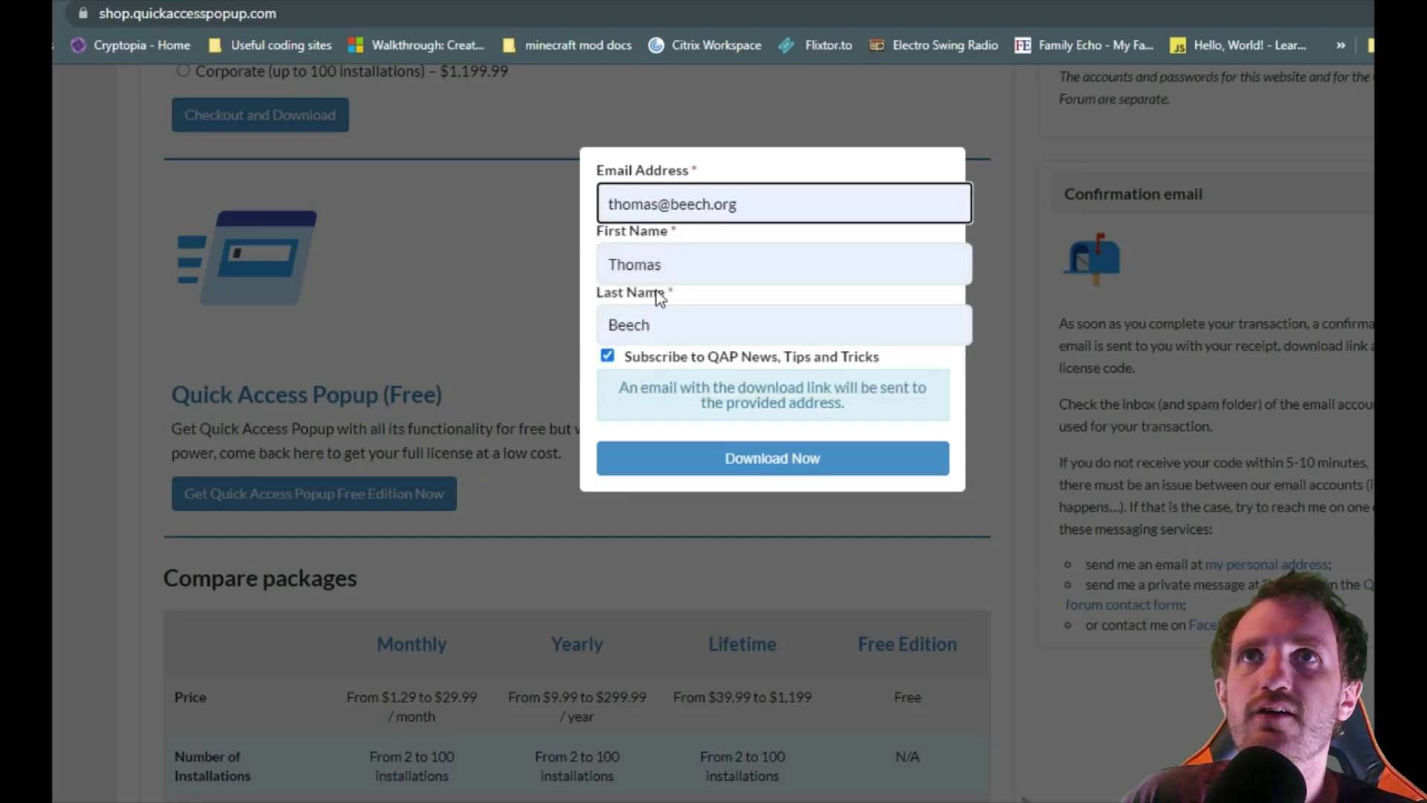
left_click(661, 280)
left_click(594, 265)
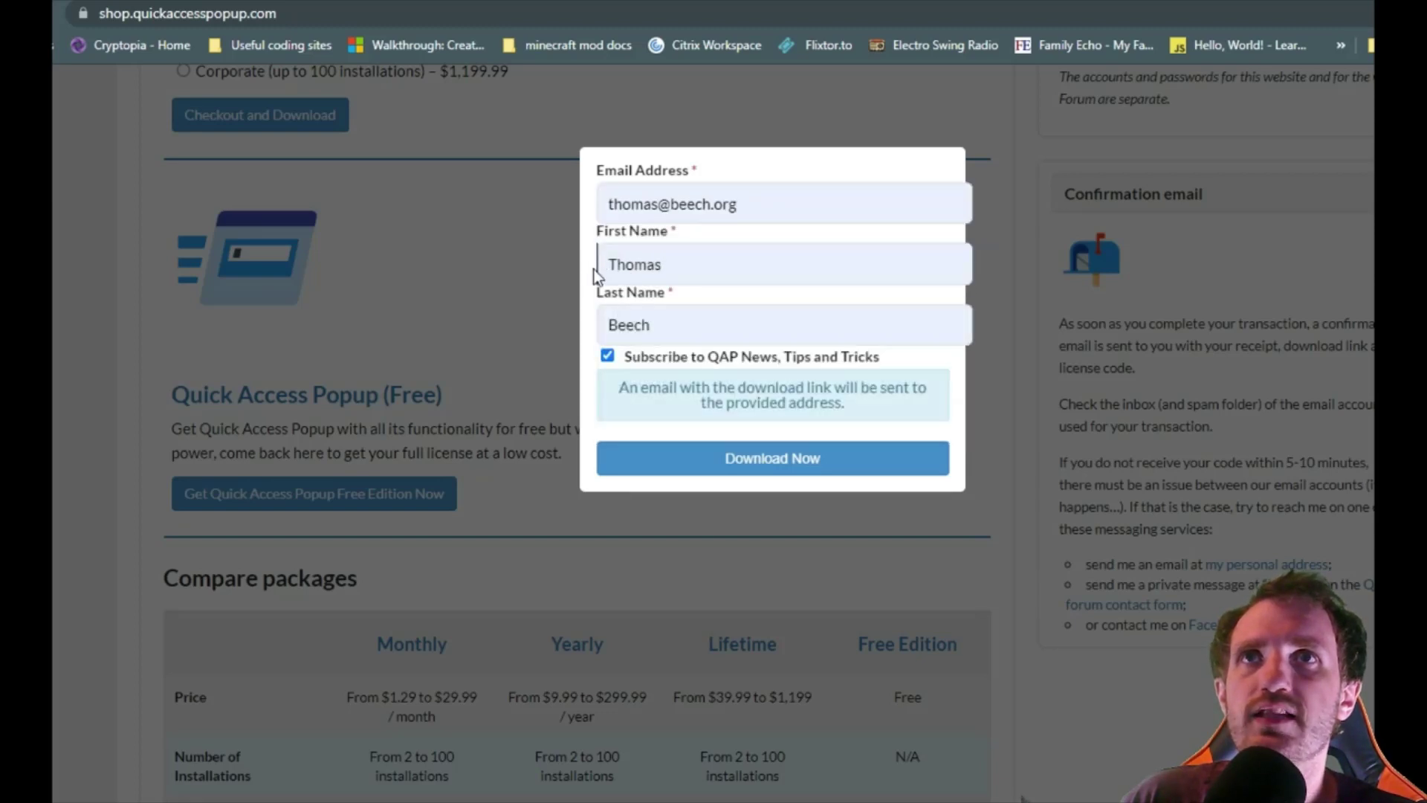
left_click(610, 356)
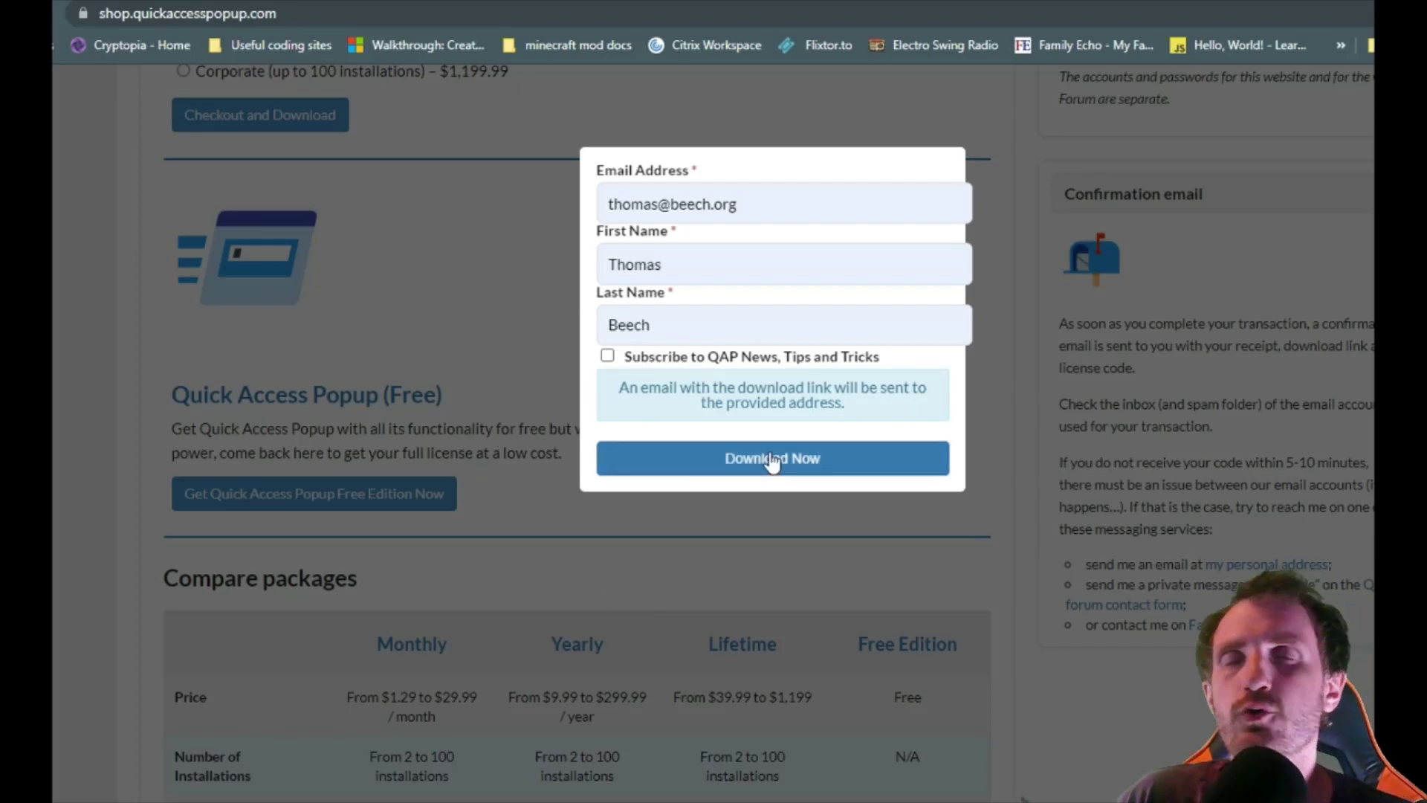
left_click(759, 512)
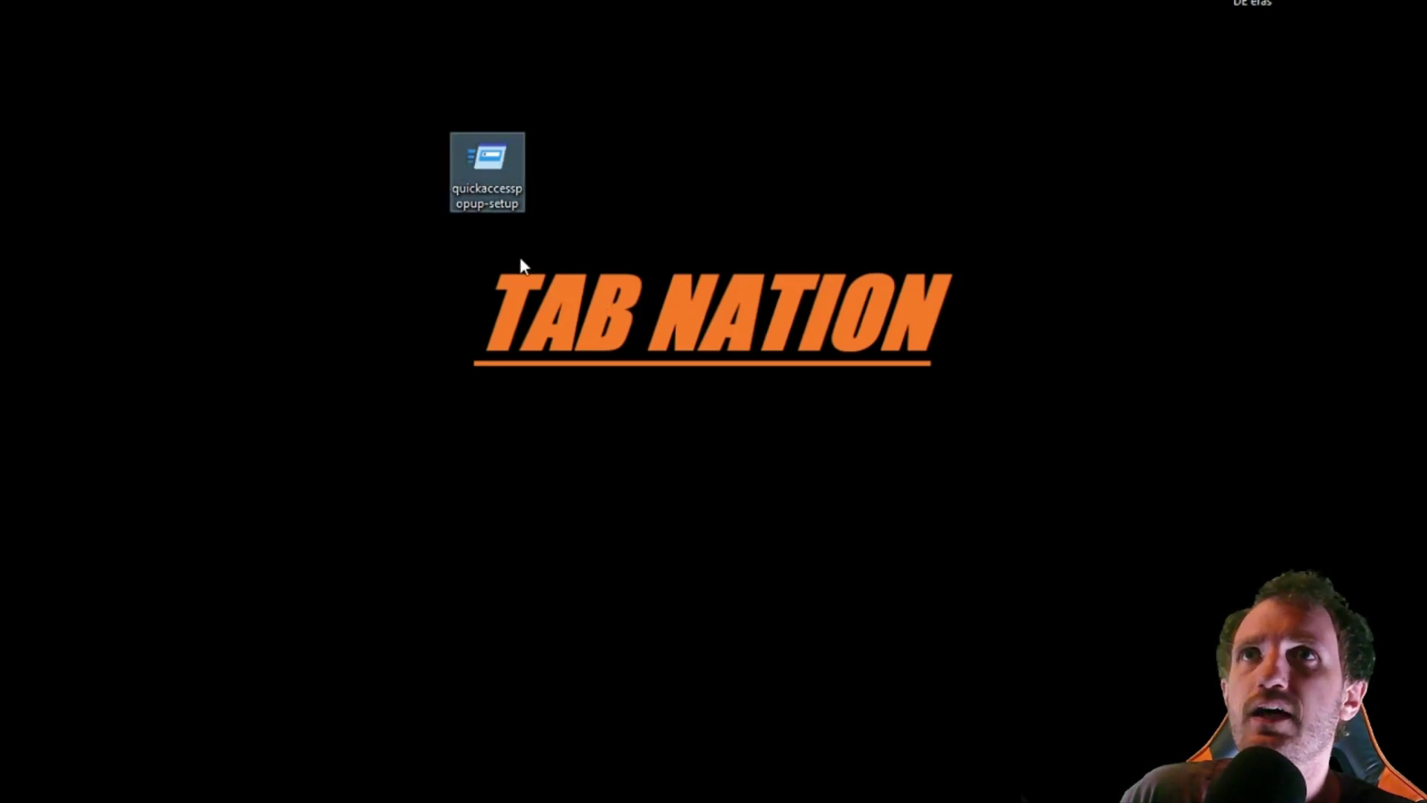
Deselect the quickaccesspopup-setup installer icon on the desktop
left_click(689, 428)
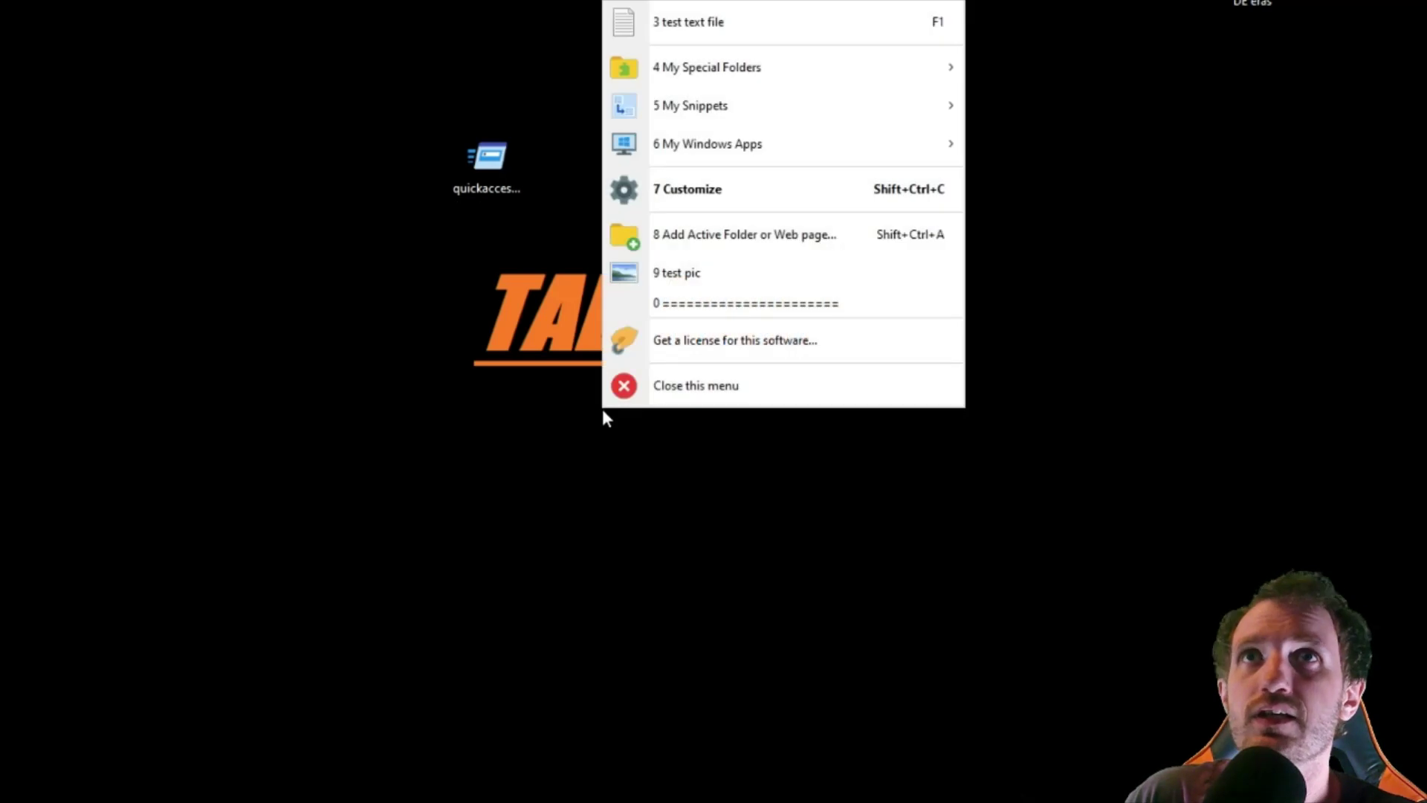
Dismiss the Quick Access Popup menu and reopen it over the desktop with a middle-click
left_click(630, 589)
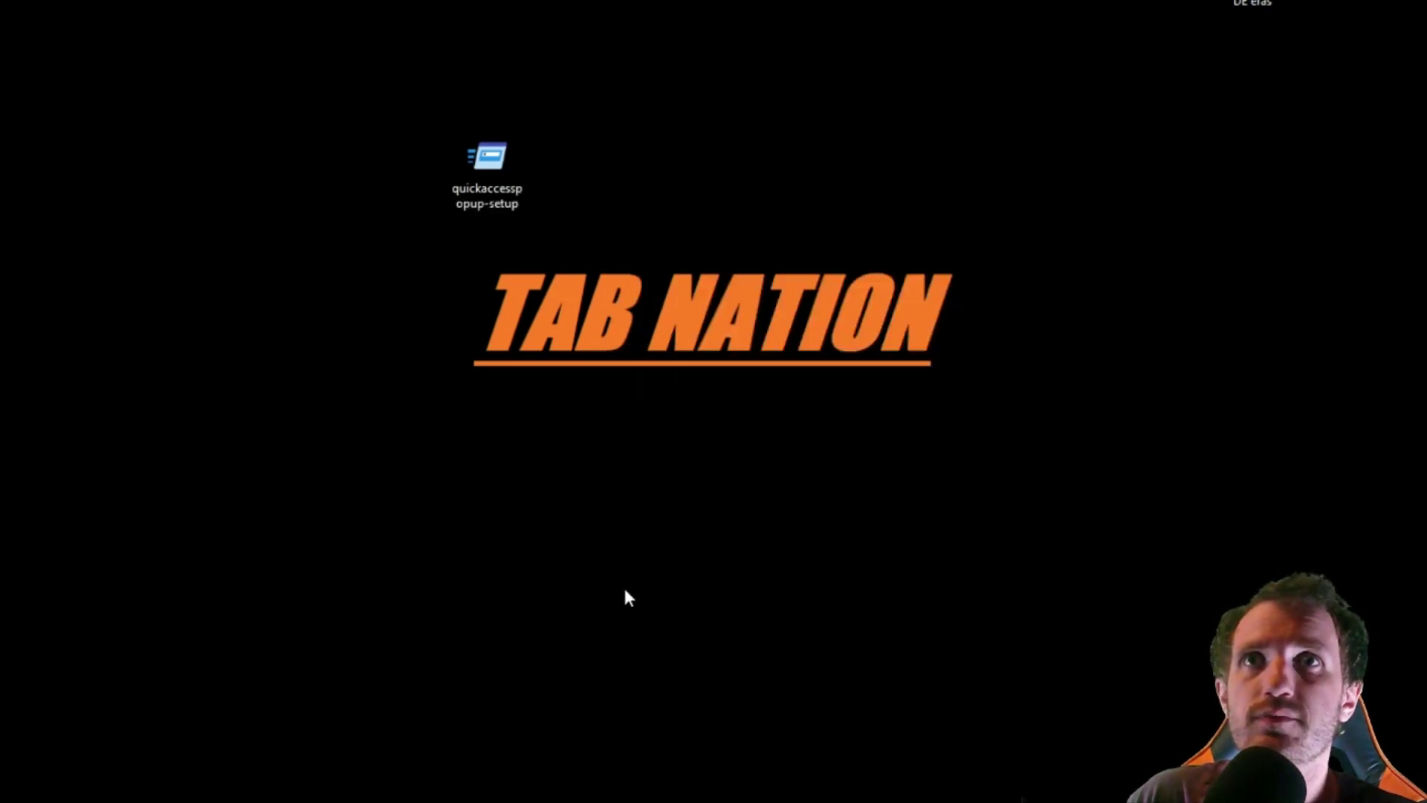
middle_click(624, 590)
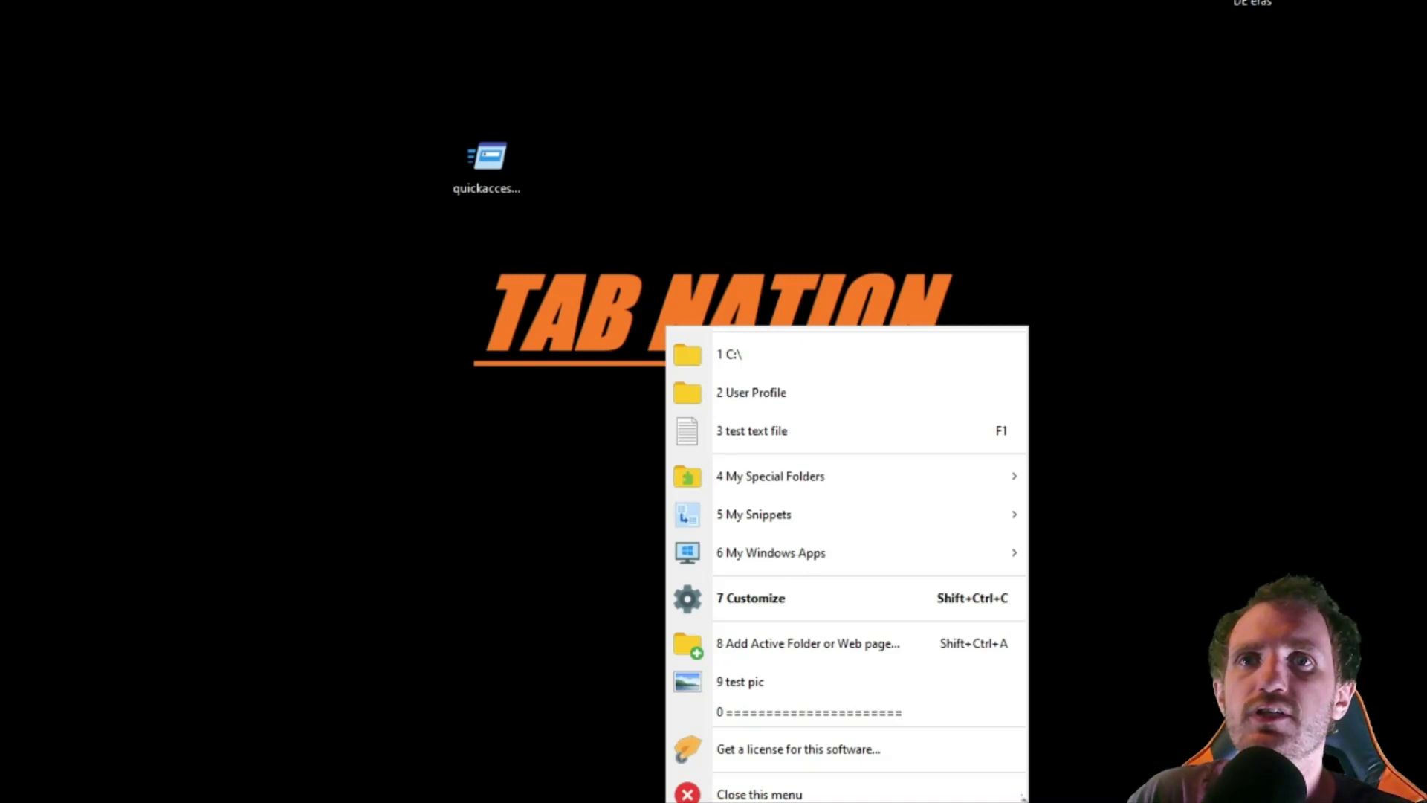
Dismiss the popup menu, cancel closing the unsaved Paint screenshot, and minimize Paint
key("Escape")
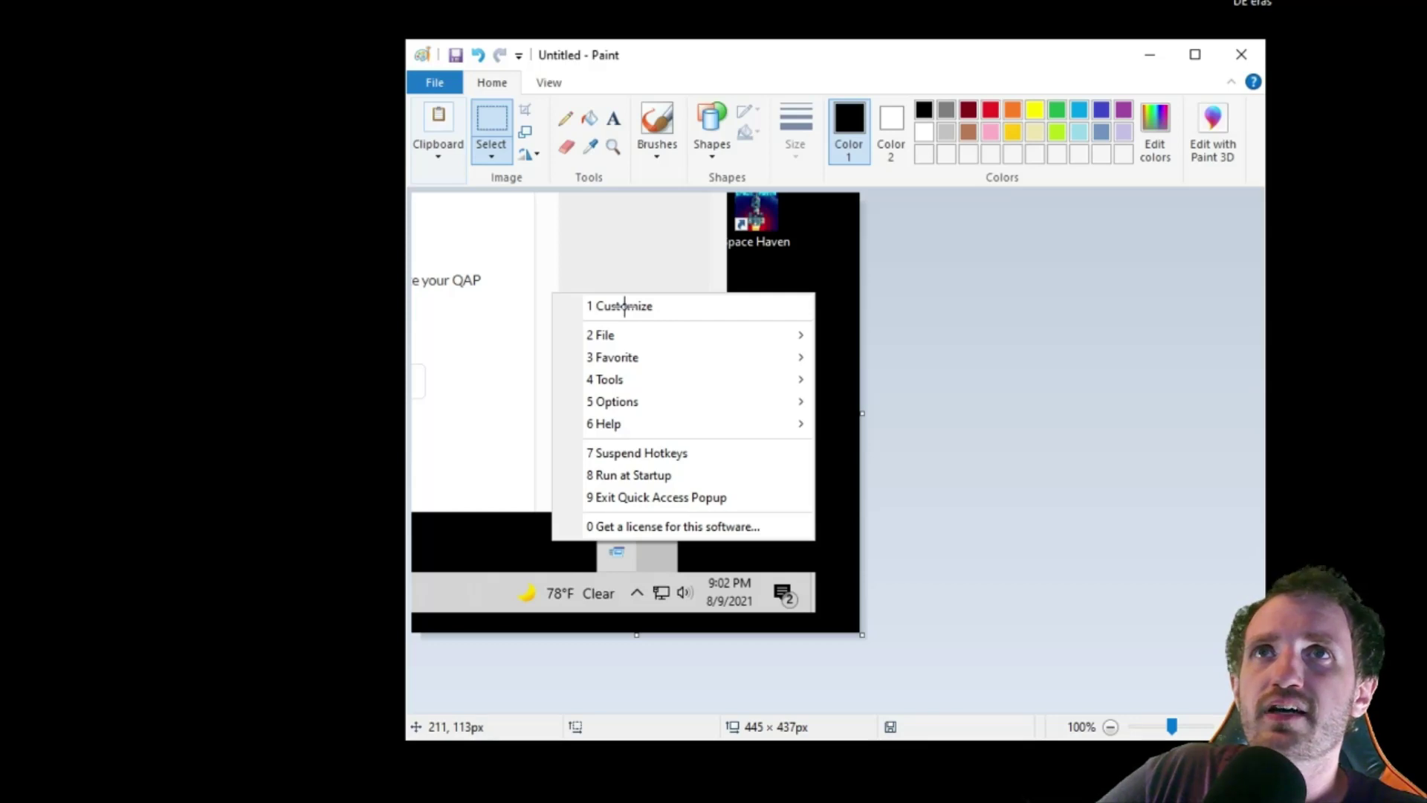
left_click(1241, 55)
left_click(957, 404)
left_click(1150, 54)
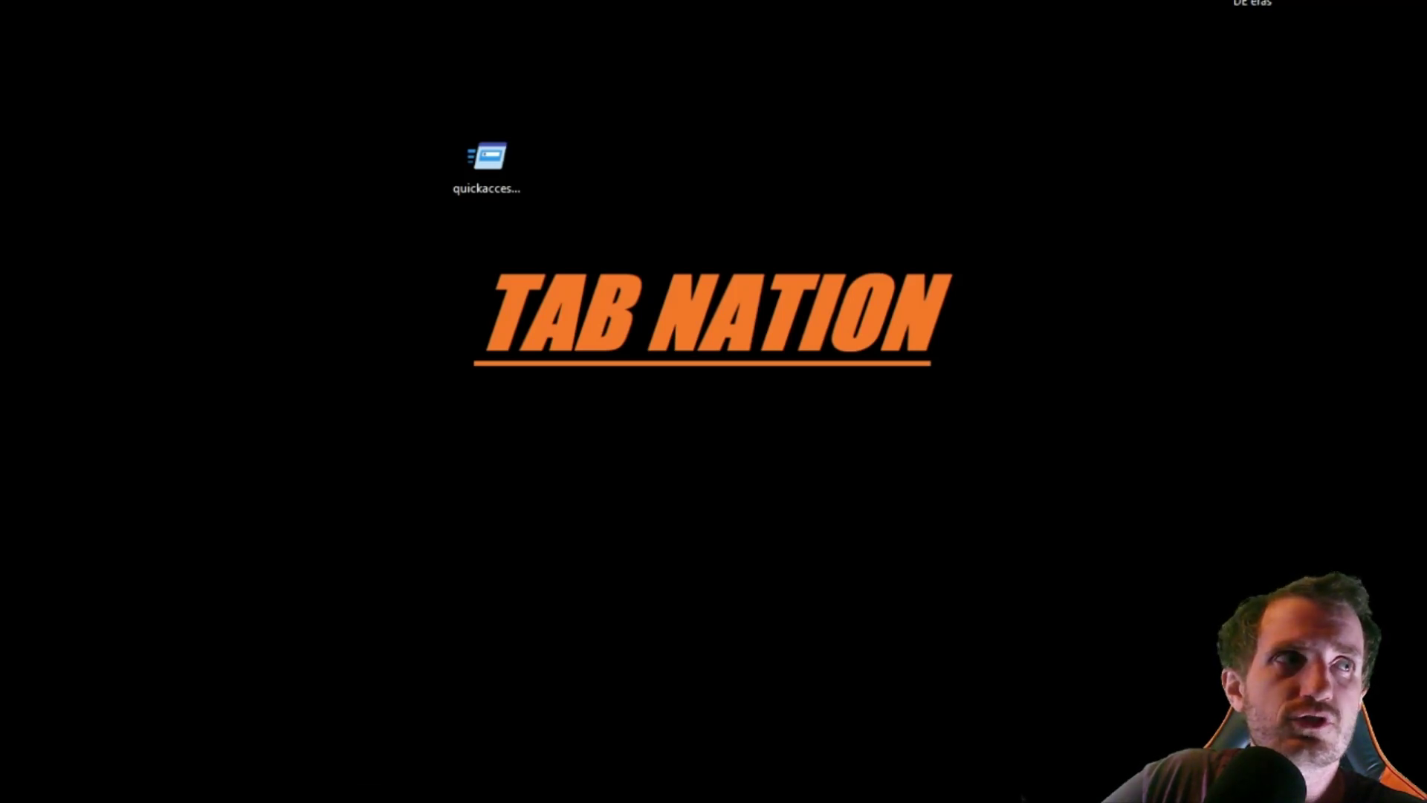
Open Customize with Ctrl+Shift+C, reposition the window, and preview the popup menu over it
key("ctrl+shift+c")
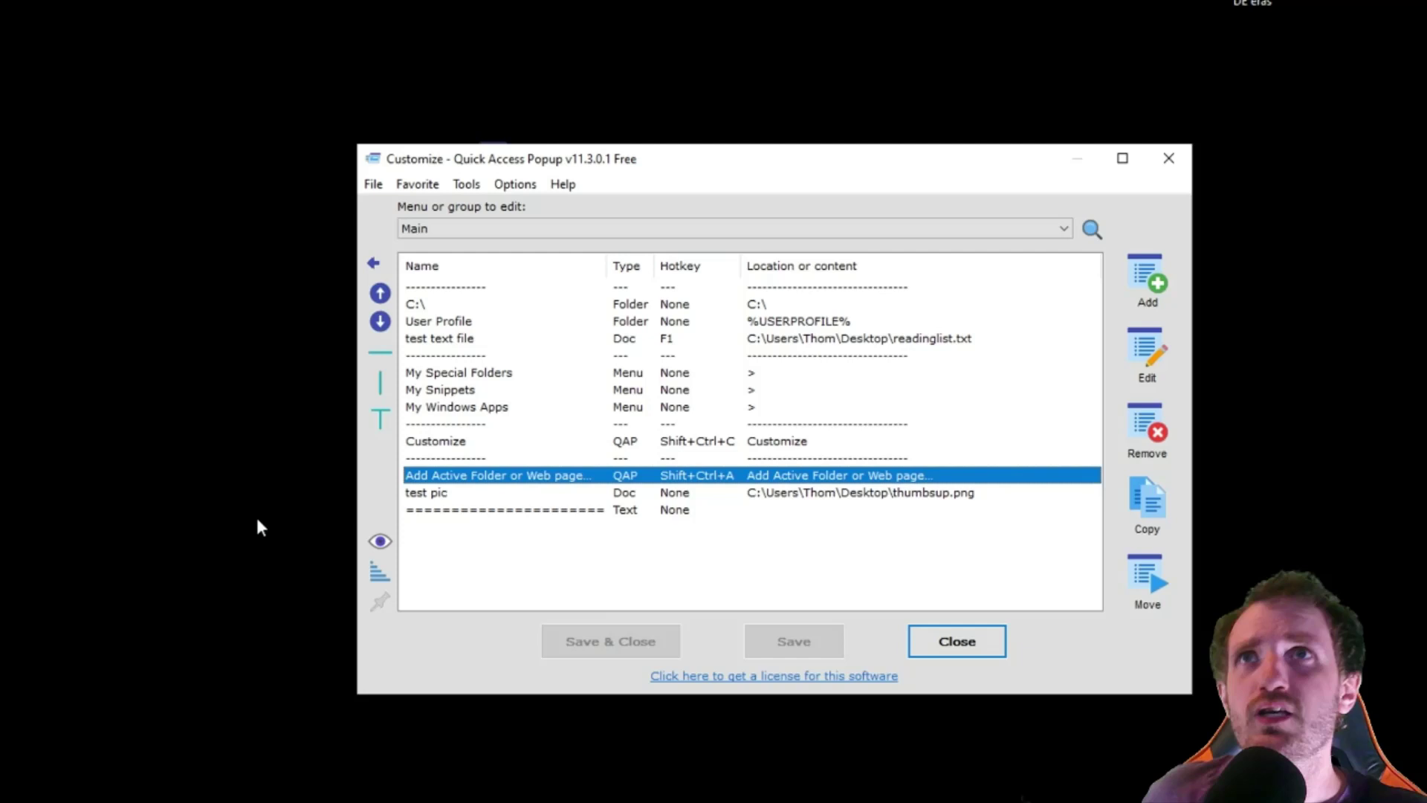
mouse_move(629, 159)
left_mouse_down()
mouse_move(605, 176)
mouse_move(624, 172)
left_mouse_up()
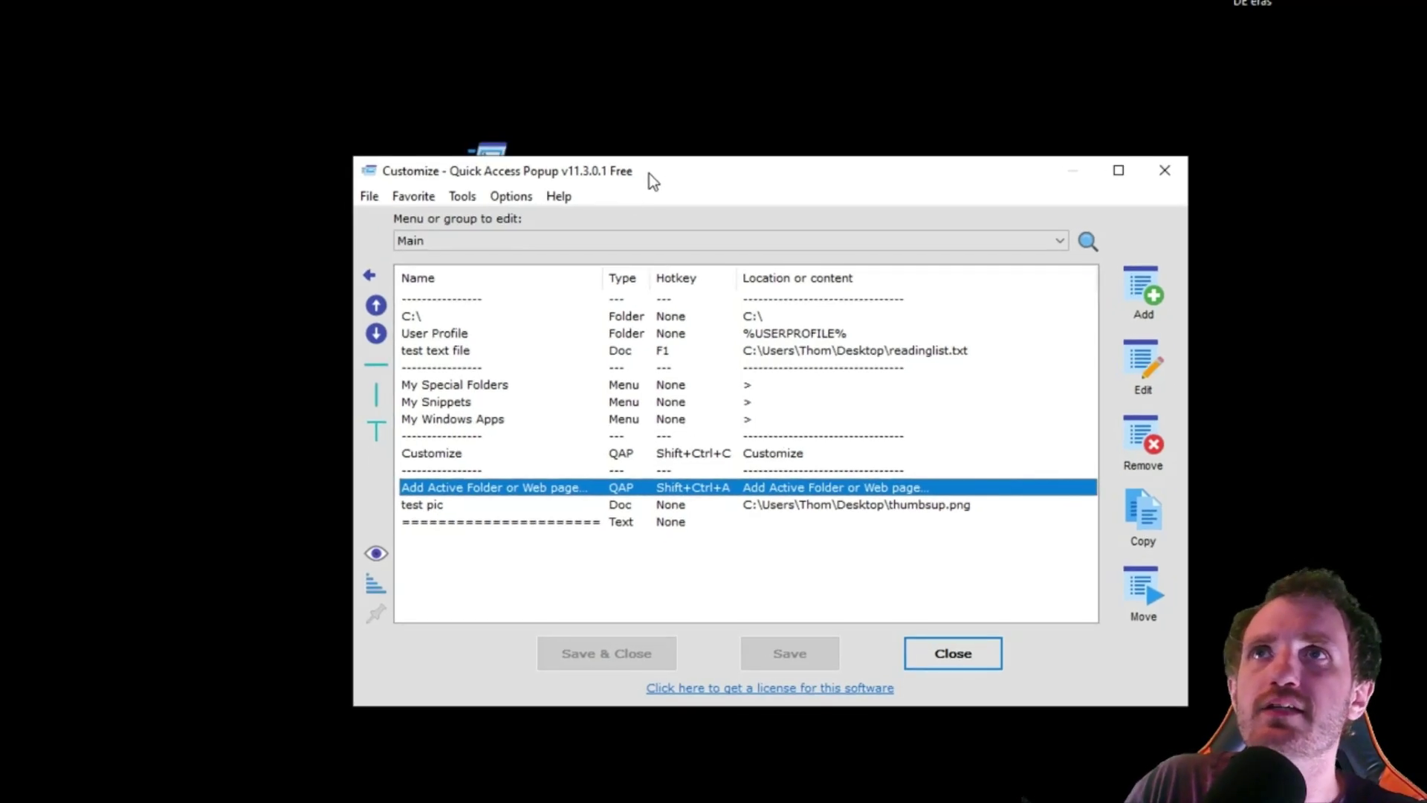
middle_click(252, 372)
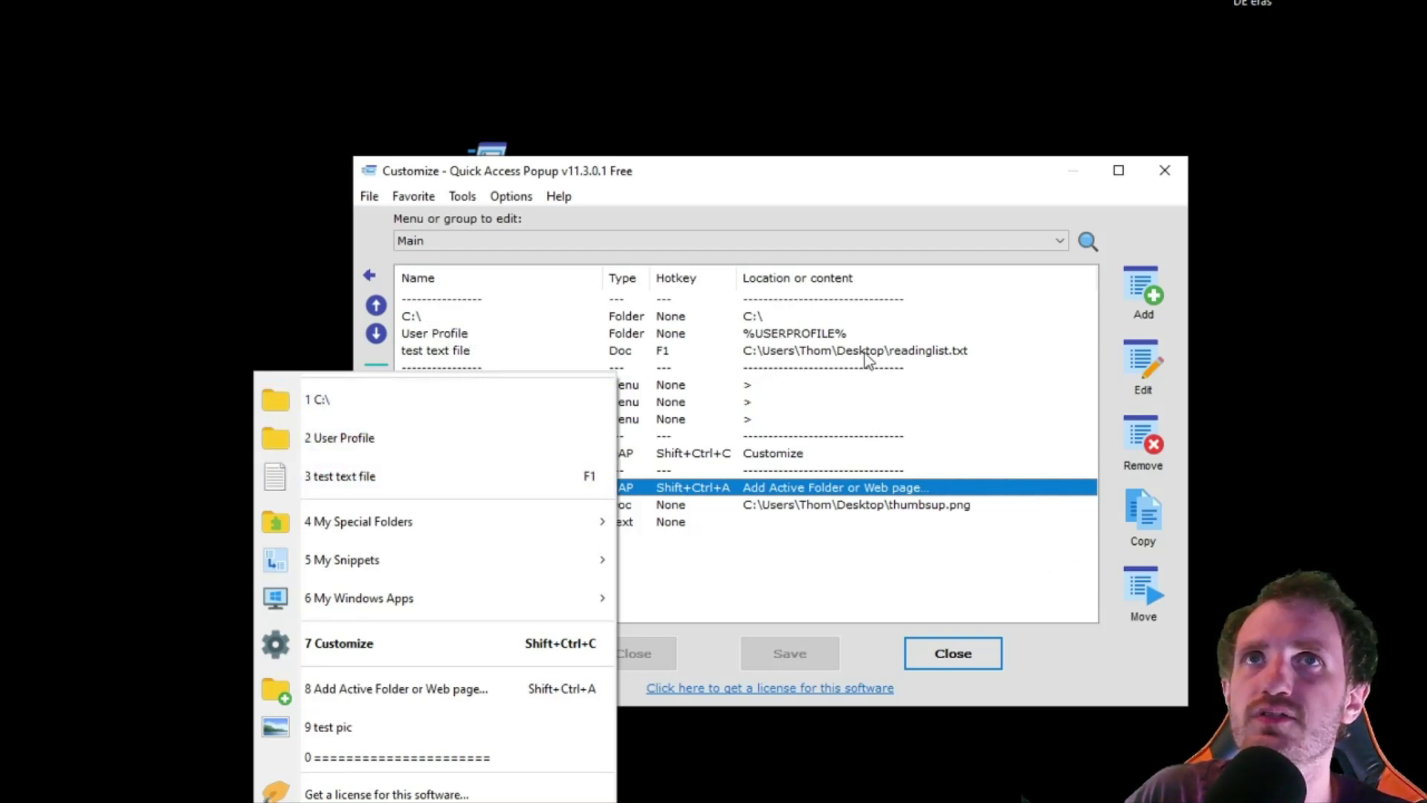
left_click(719, 178)
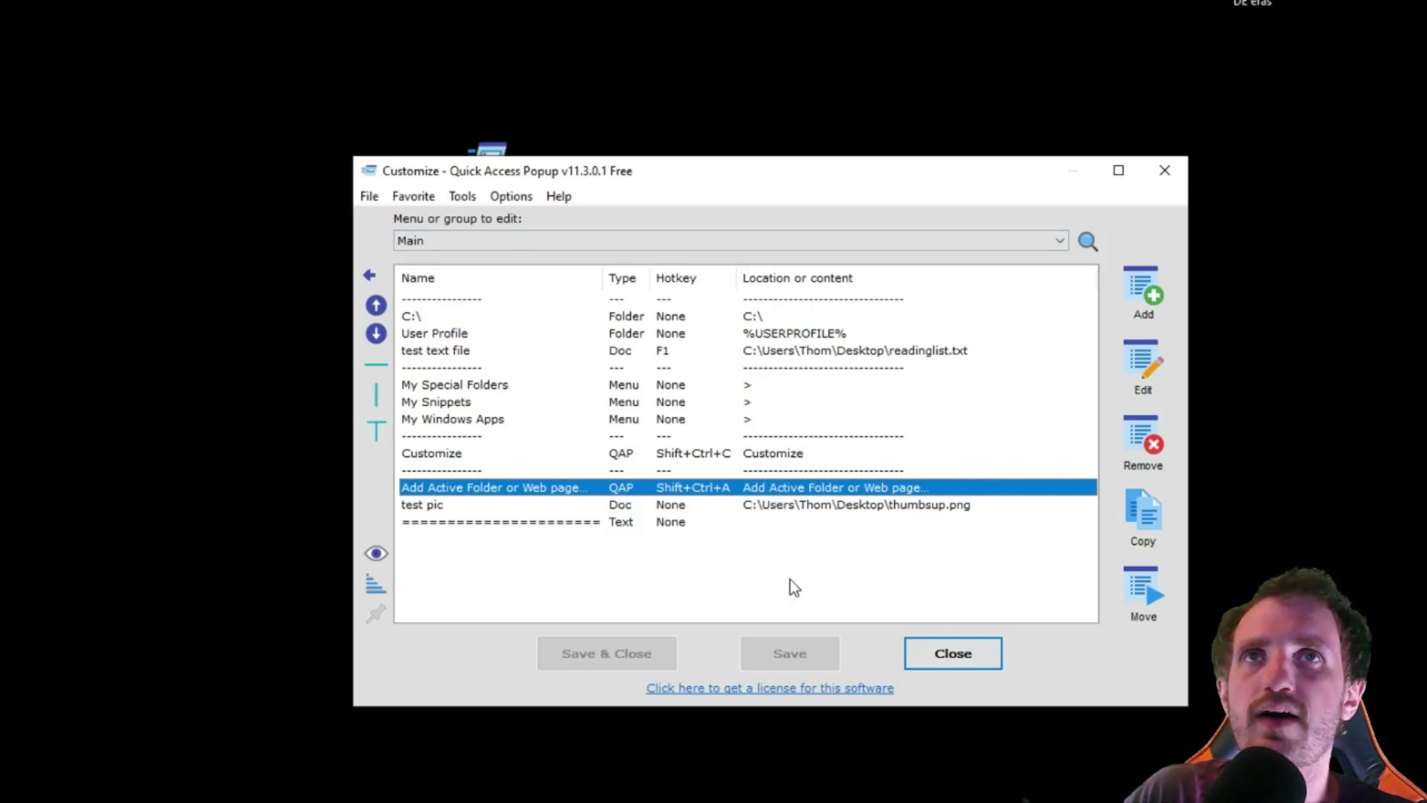
left_click(800, 607)
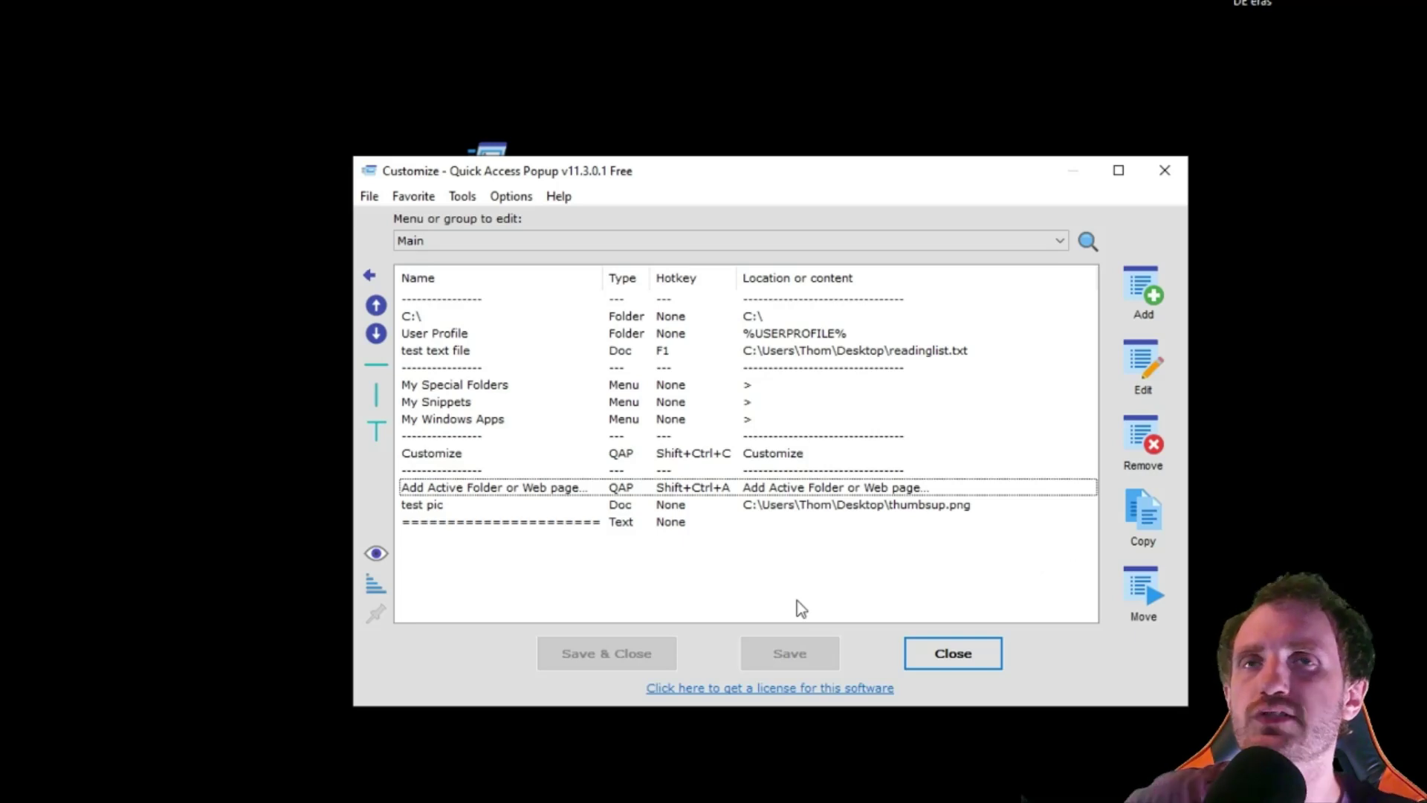
Remove the ===== separator, test text file, test pic, Add Active Folder entry and extra separator
left_click(580, 528)
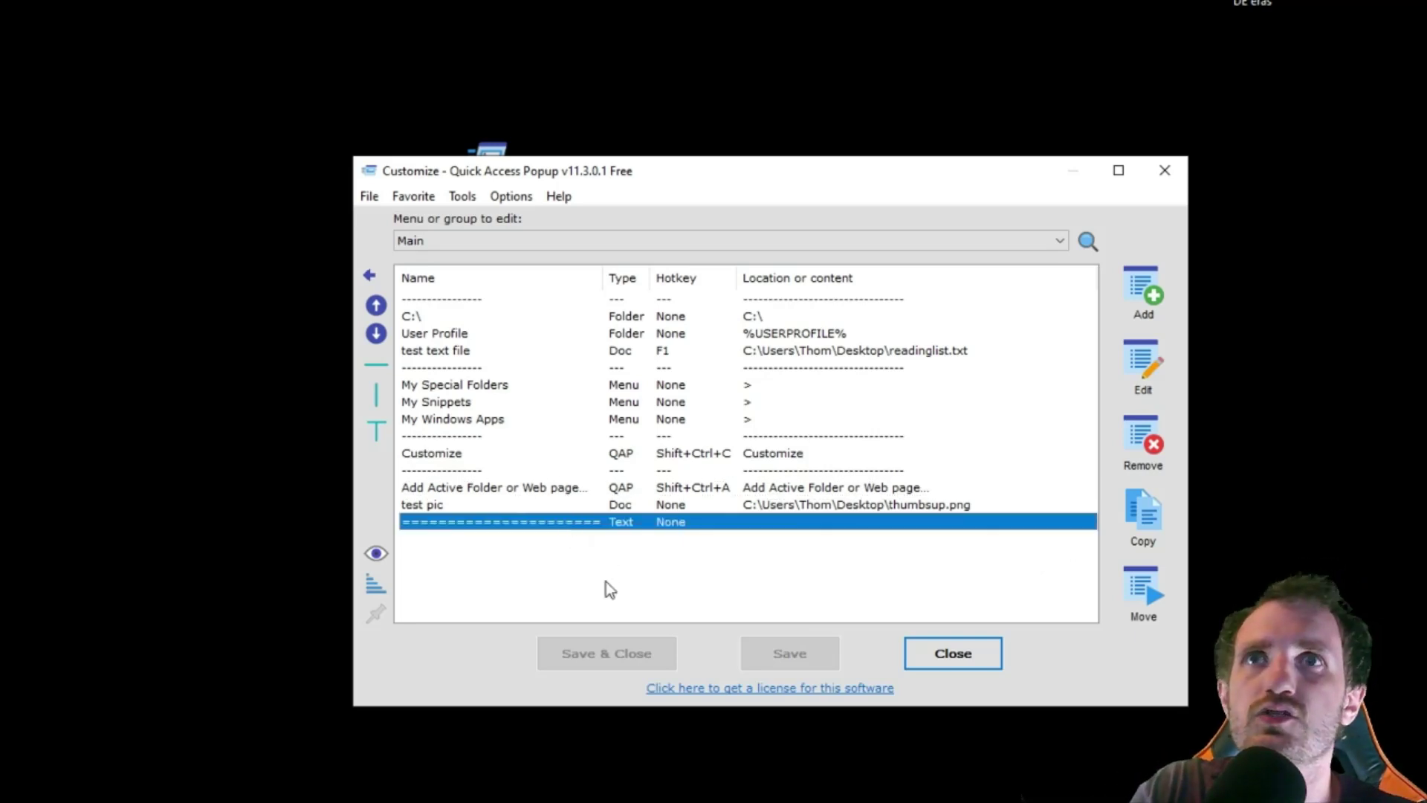
left_click(605, 581)
left_click(559, 524)
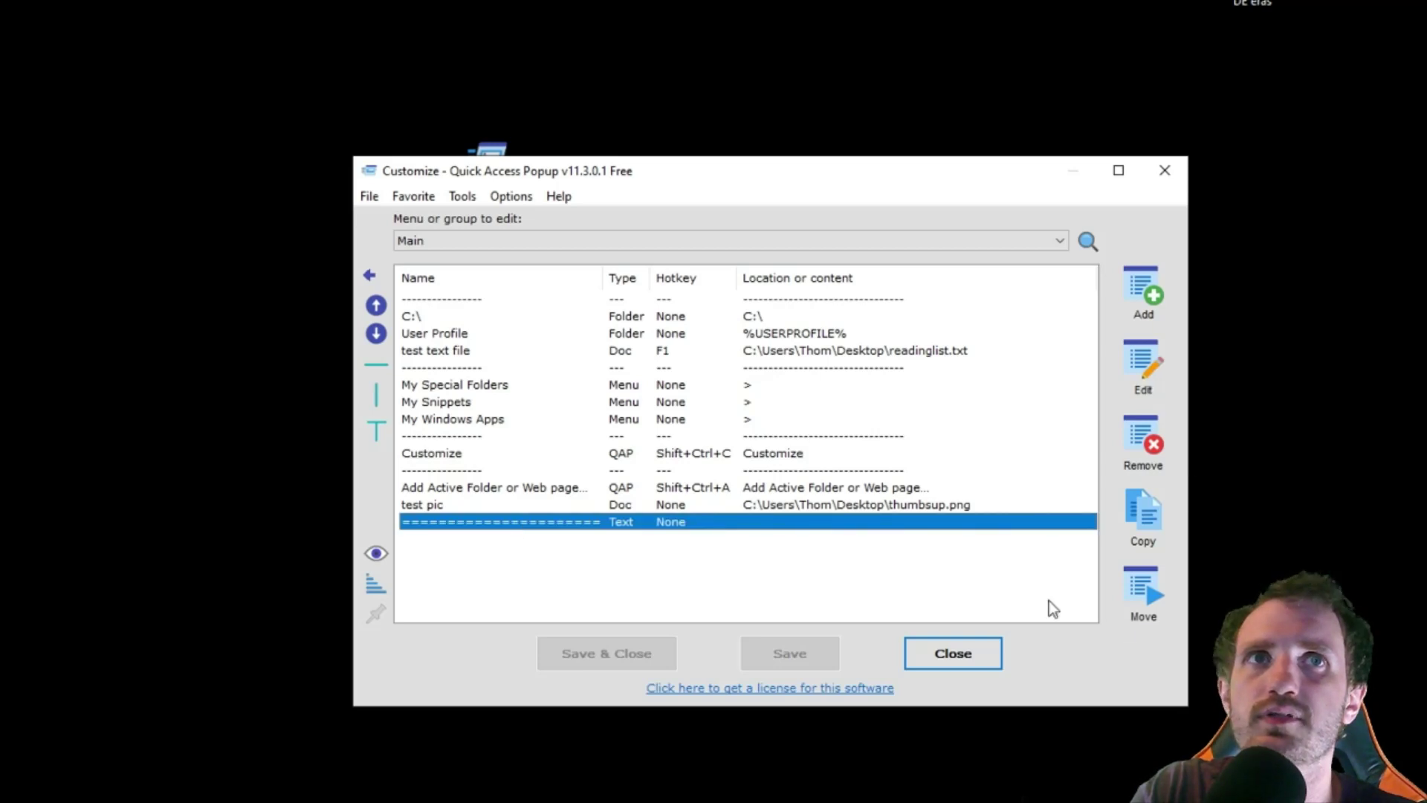
left_click(1152, 448)
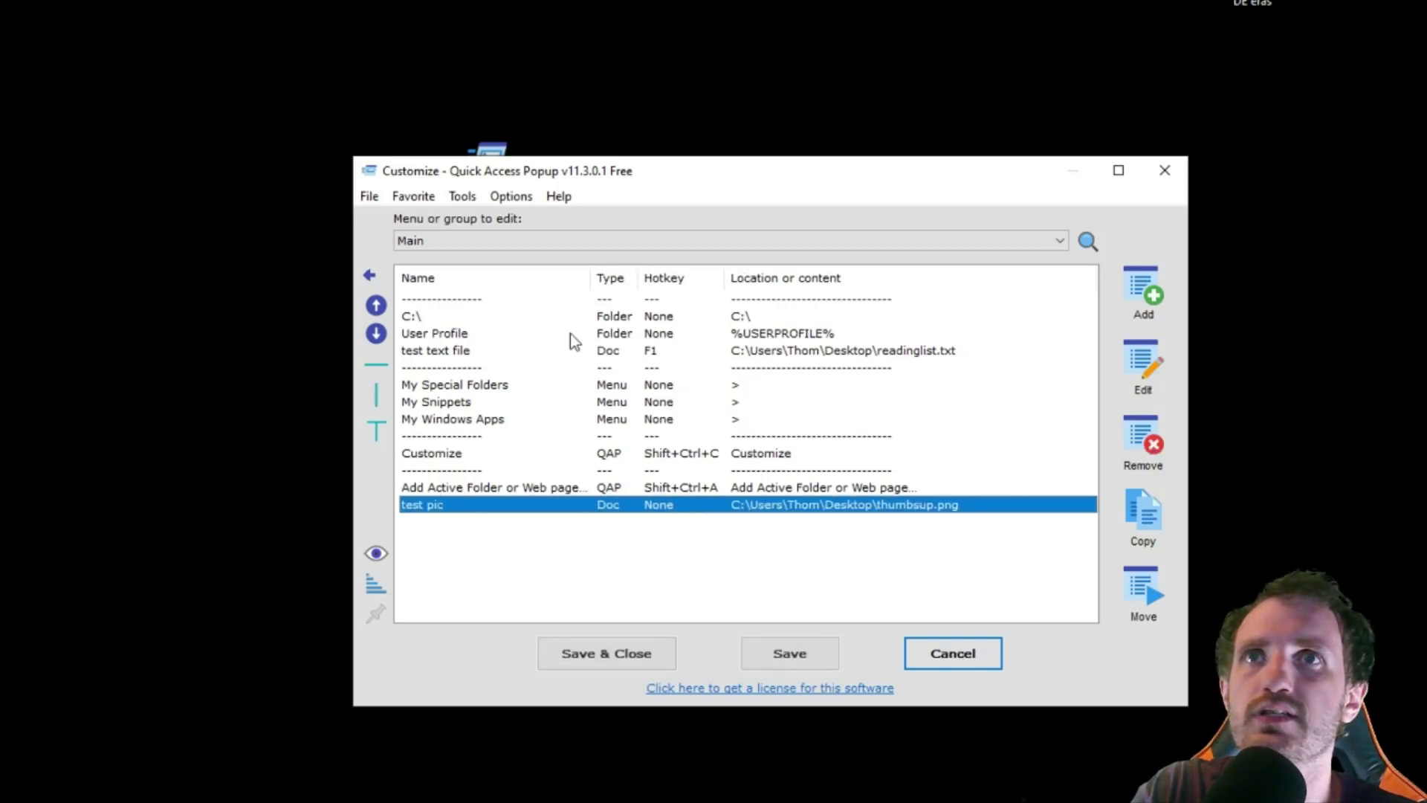
left_click(437, 351)
left_click(1141, 448)
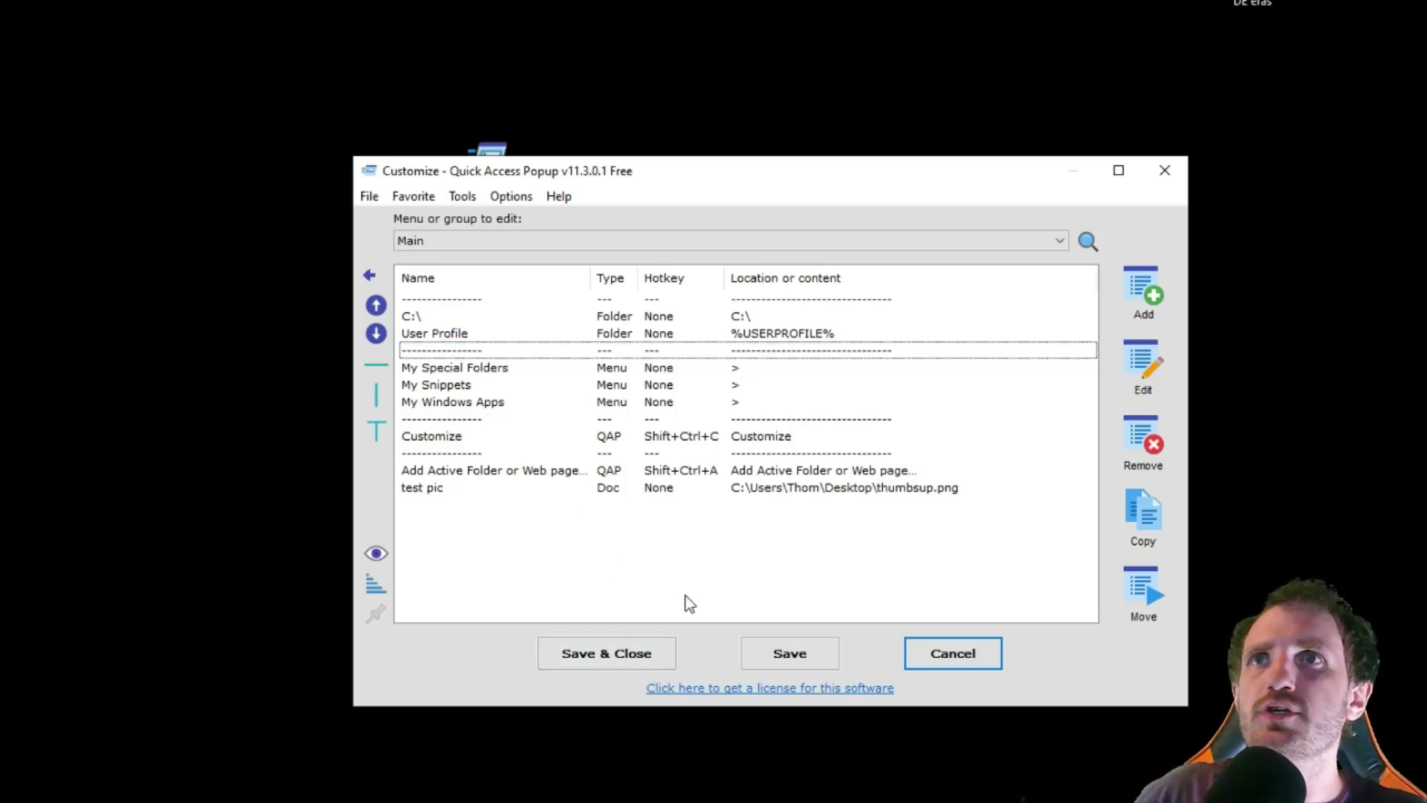
left_click(469, 489)
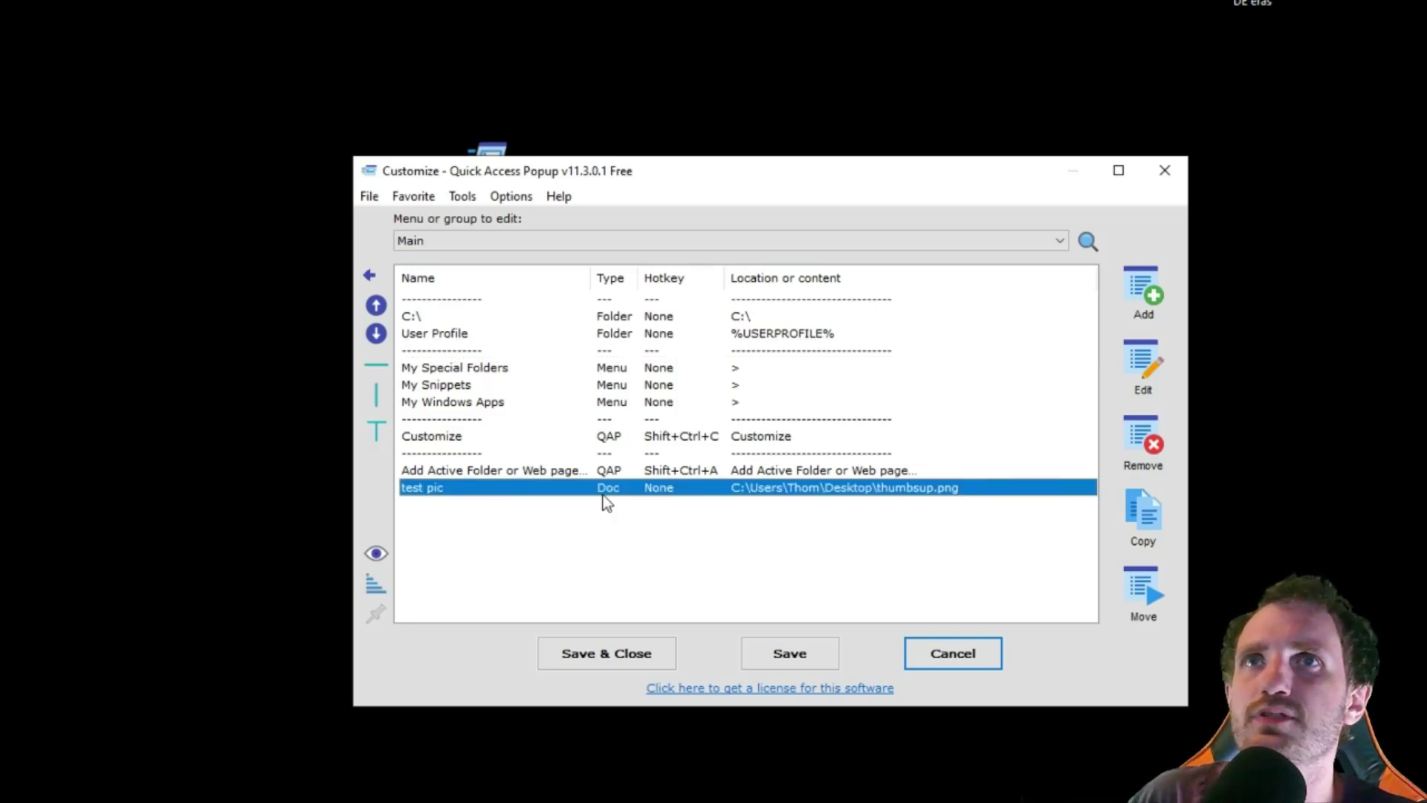
left_click(1152, 447)
left_click(1153, 447)
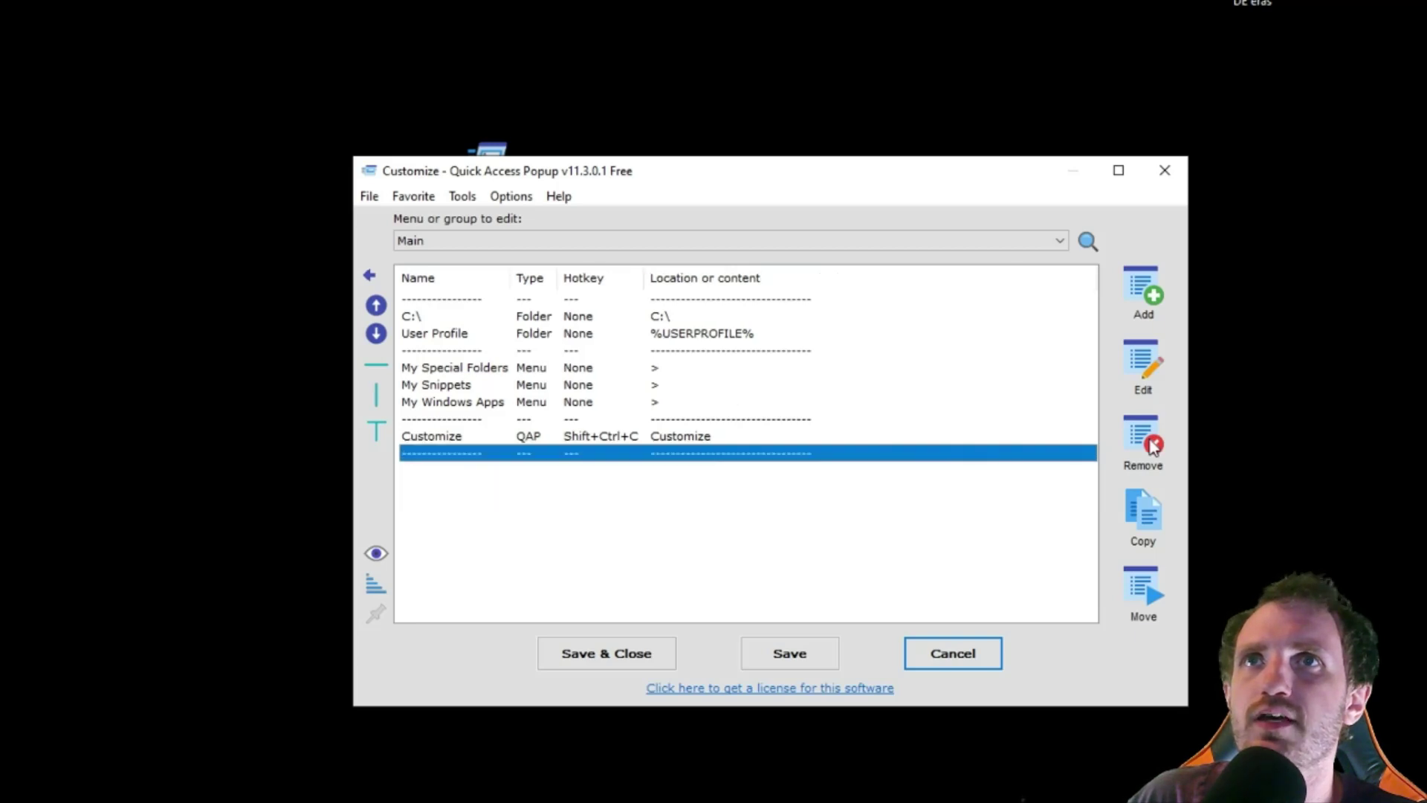
left_click(1152, 446)
Remove the My Snippets and My Windows Apps submenus together, confirming each deletion
left_click(448, 405)
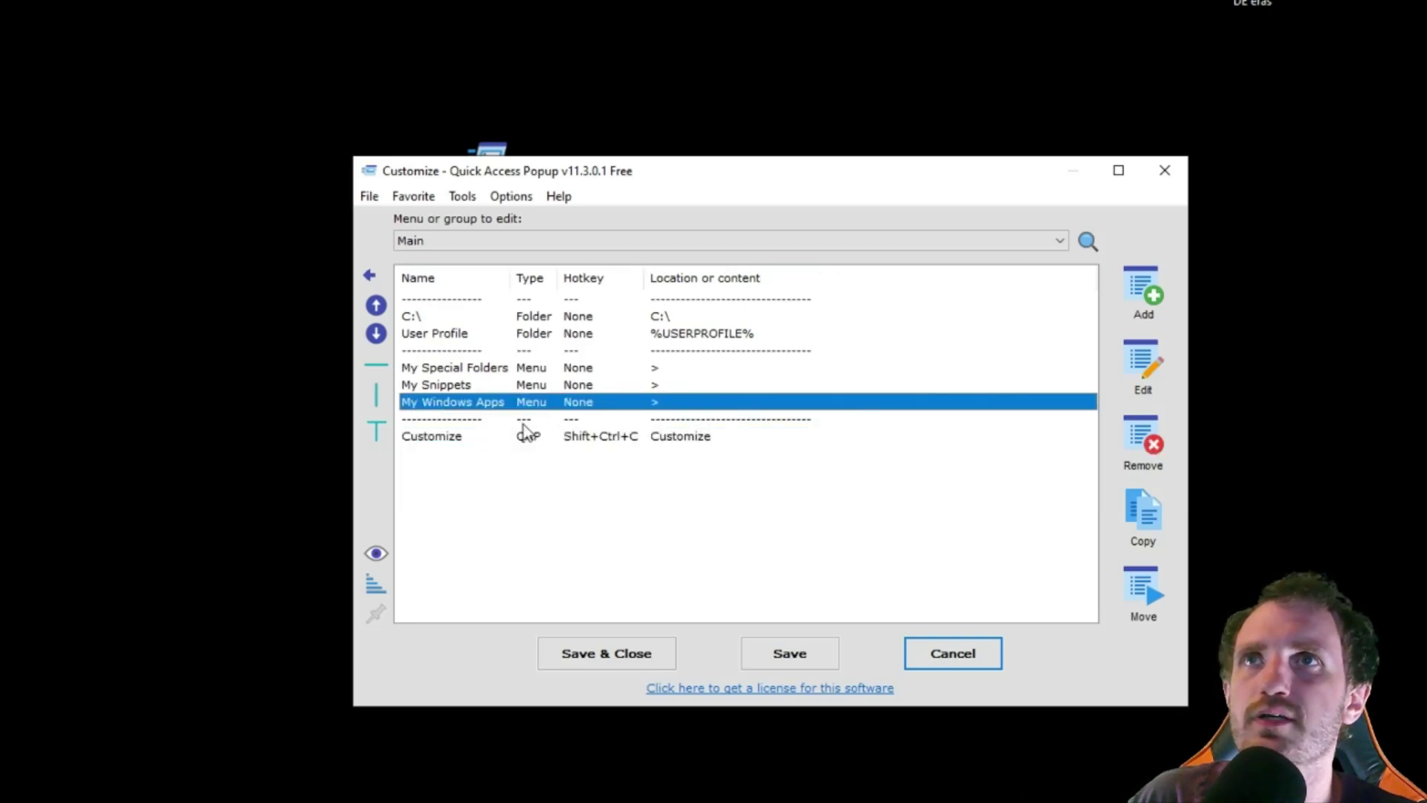
left_click(458, 385, "shift")
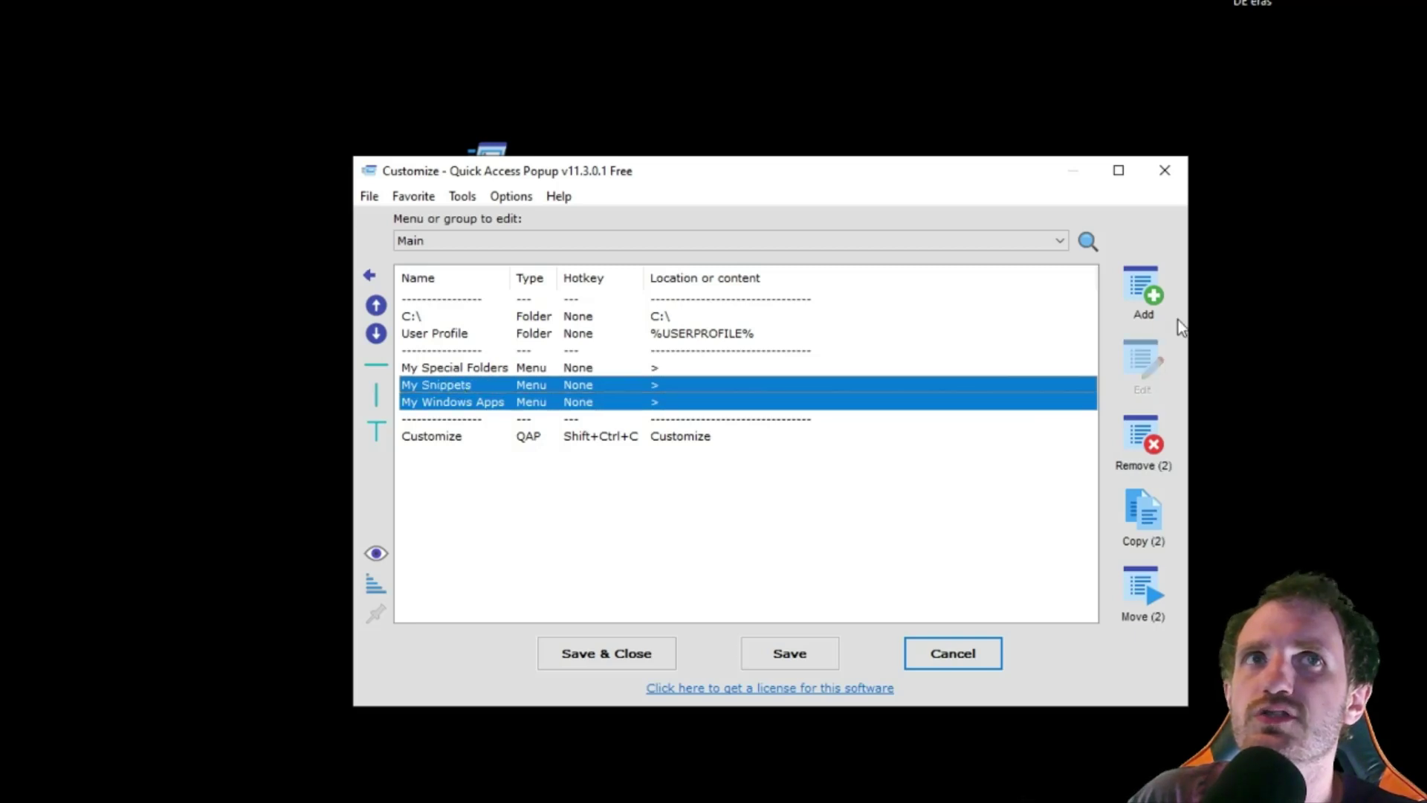
left_click(1148, 446)
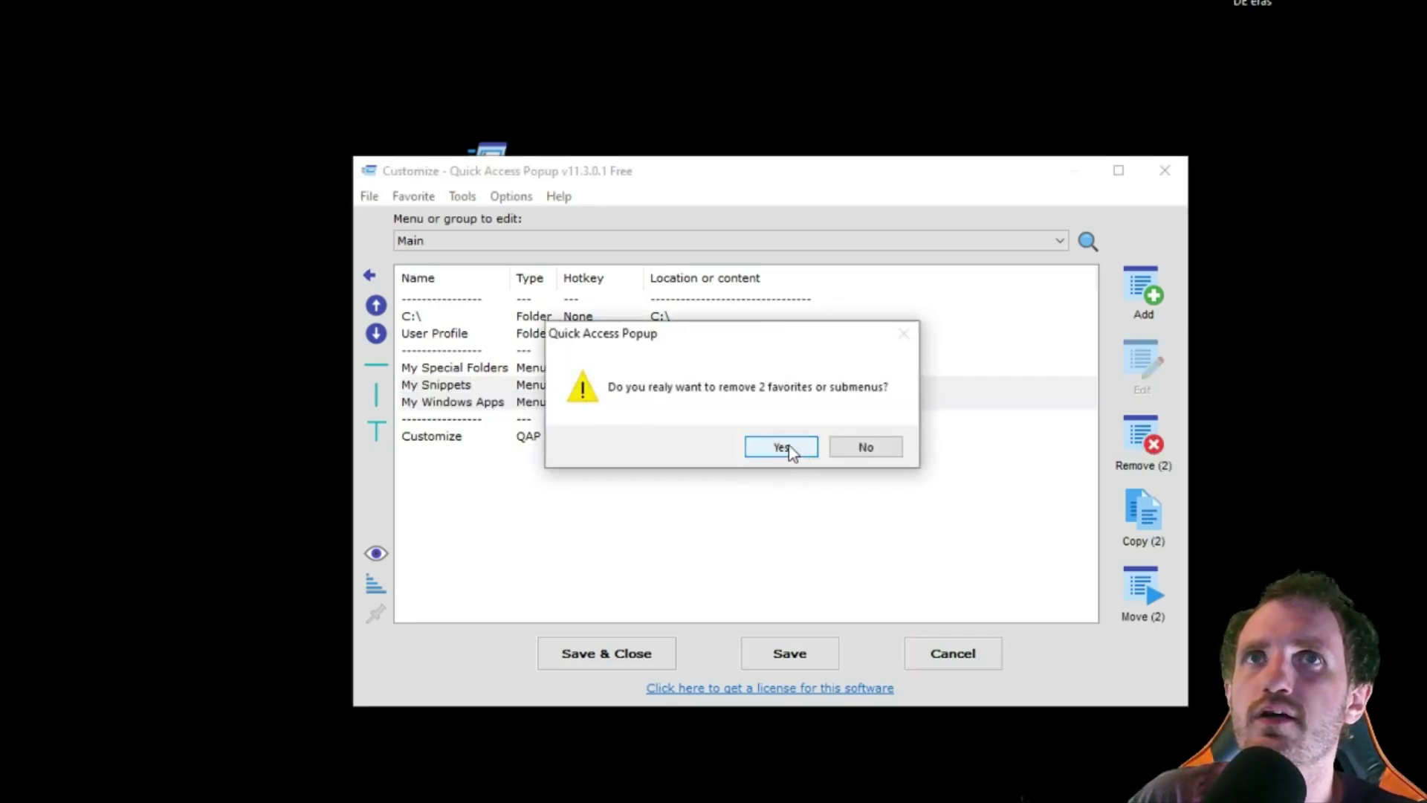
left_click(781, 446)
left_click(749, 448)
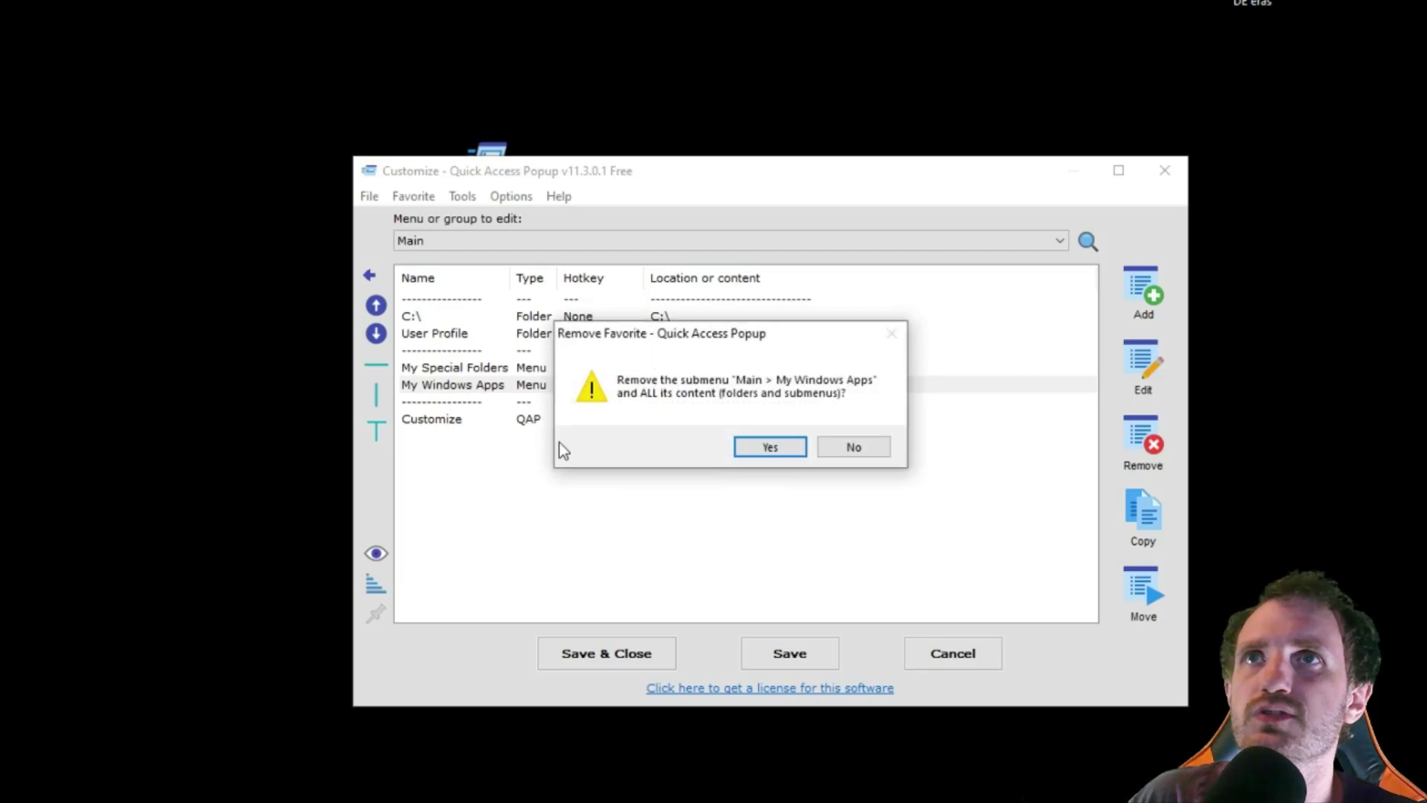
left_click(771, 446)
left_click(511, 494)
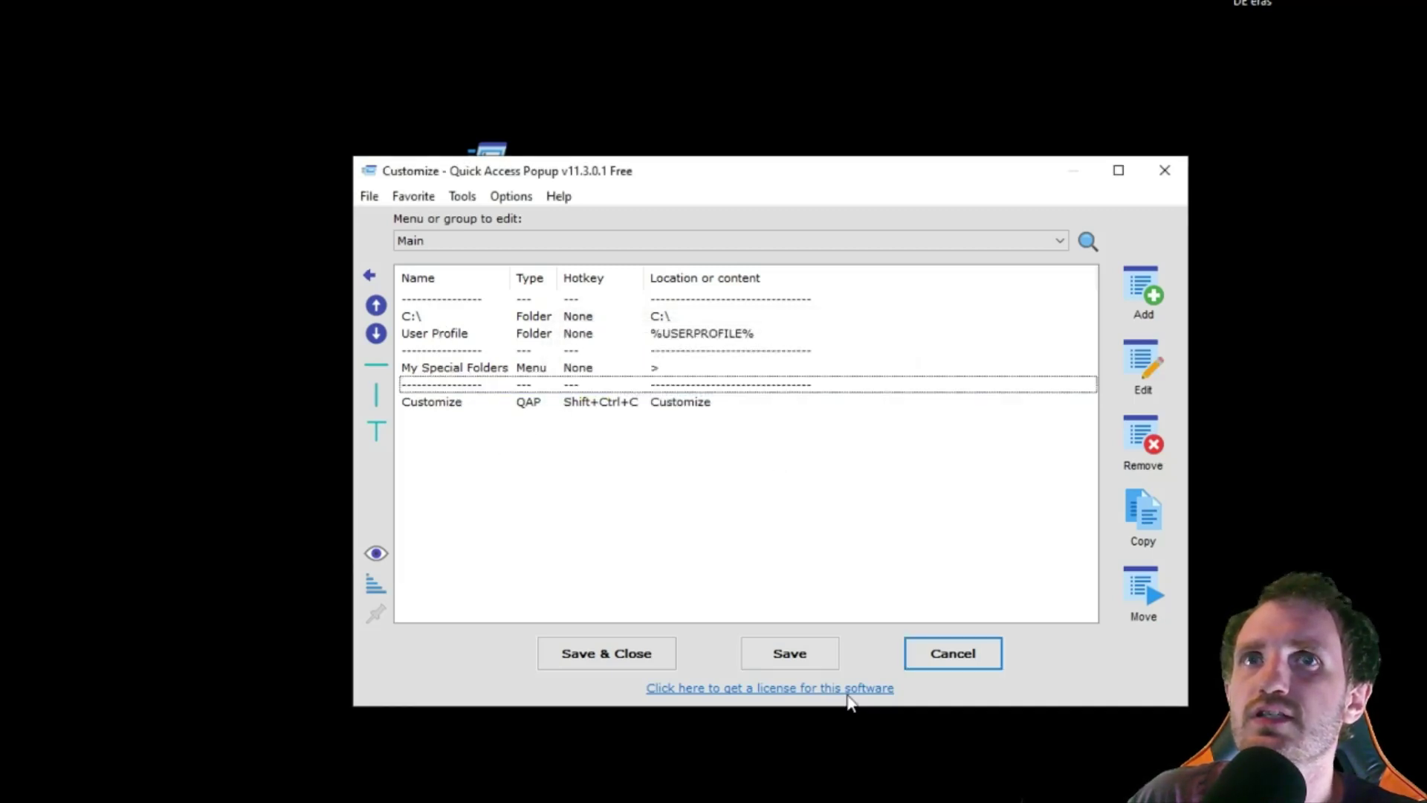
Save the trimmed Main menu, preview the popup to verify it, then select the Customize row
left_click(787, 645)
middle_click(726, 416)
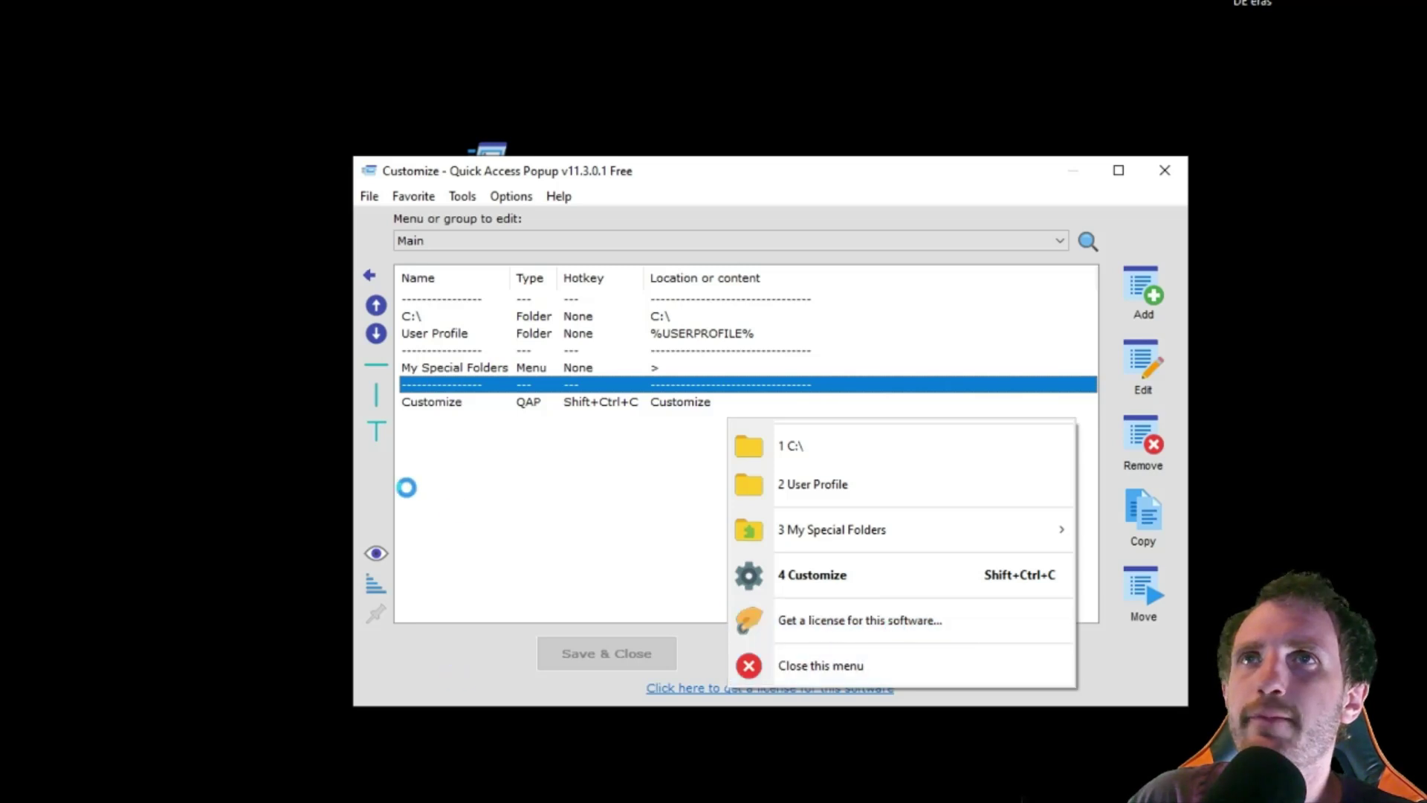
left_click(610, 520)
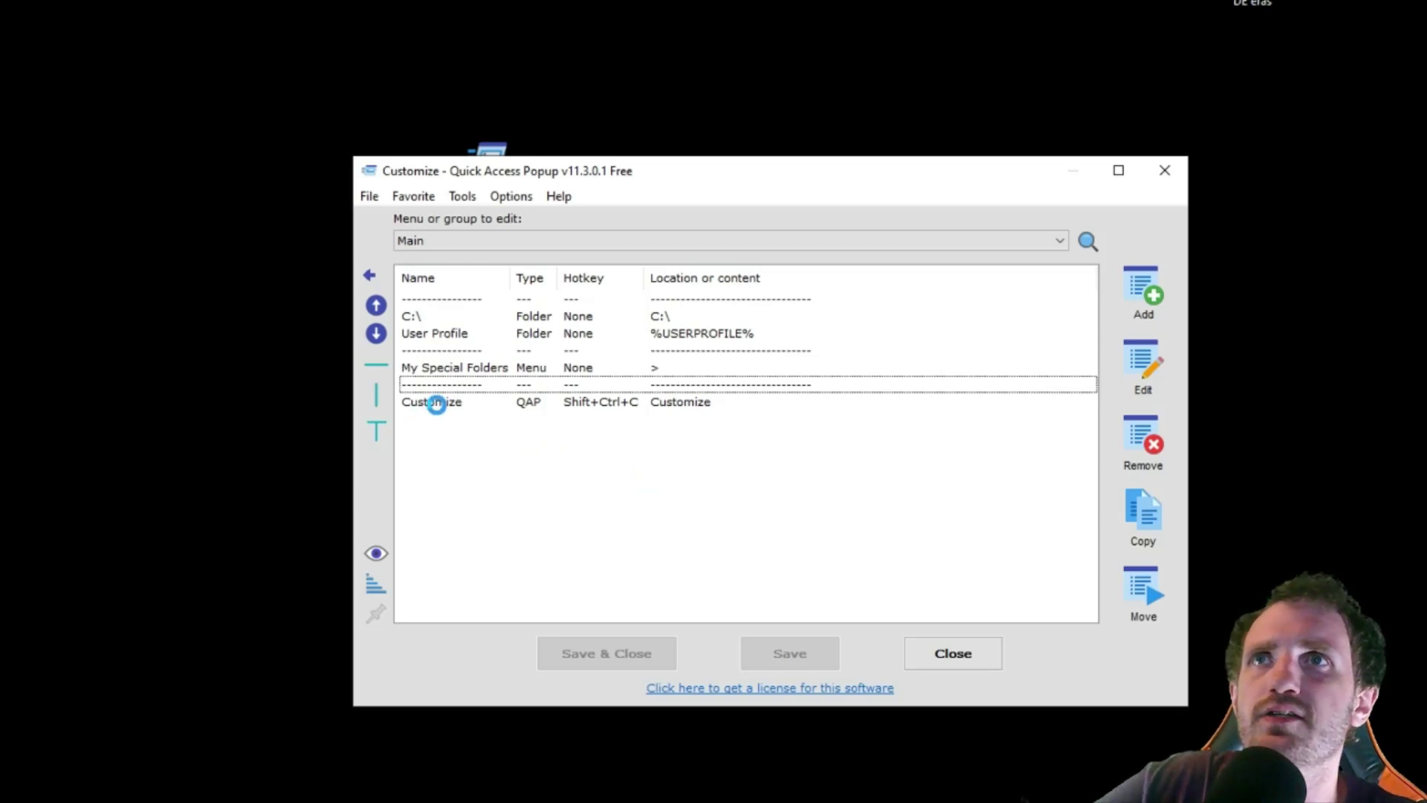
left_click(433, 403)
Start a new favorite and read the Folder, Document, Application and Submenu type descriptions, then preview the popup
left_click(1152, 301)
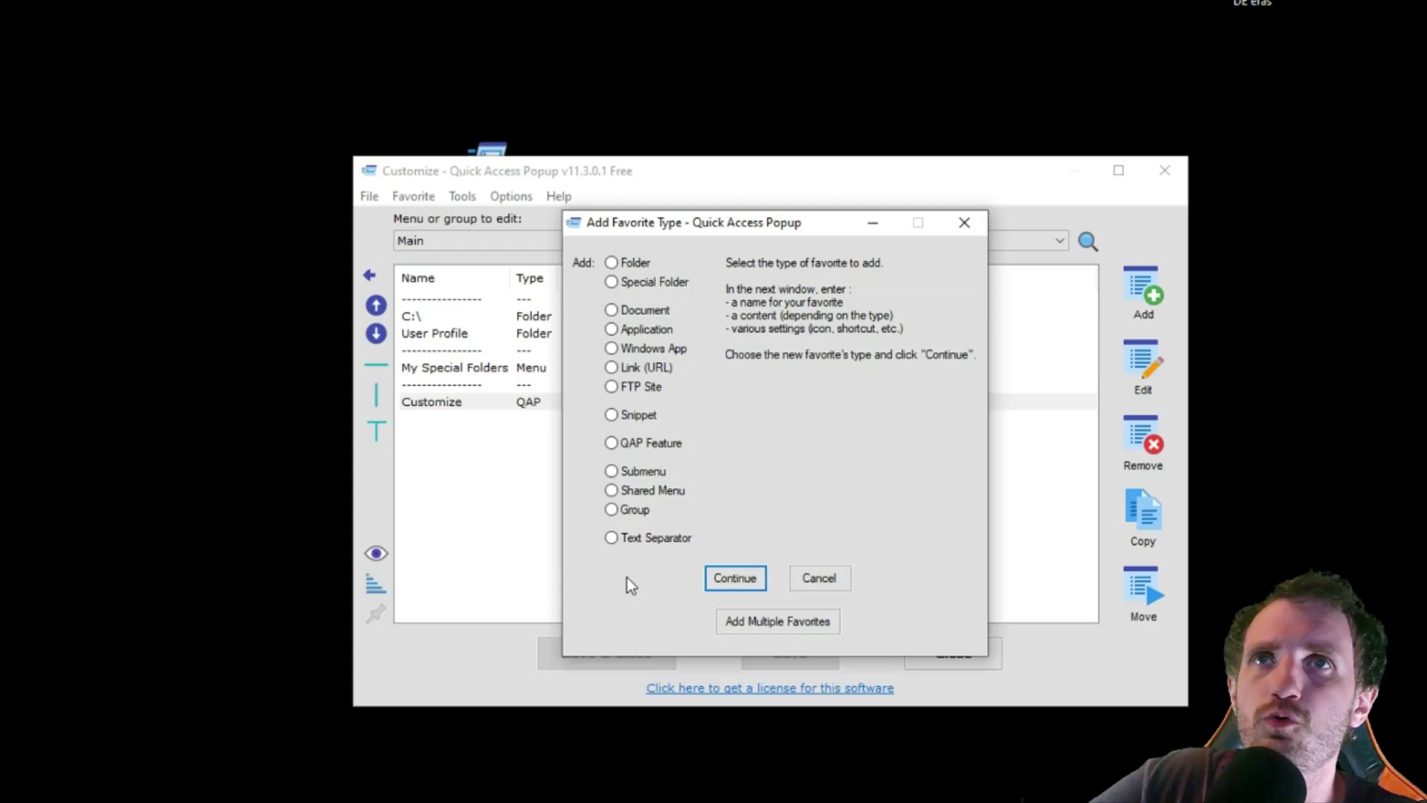
left_click(630, 266)
left_click(631, 266)
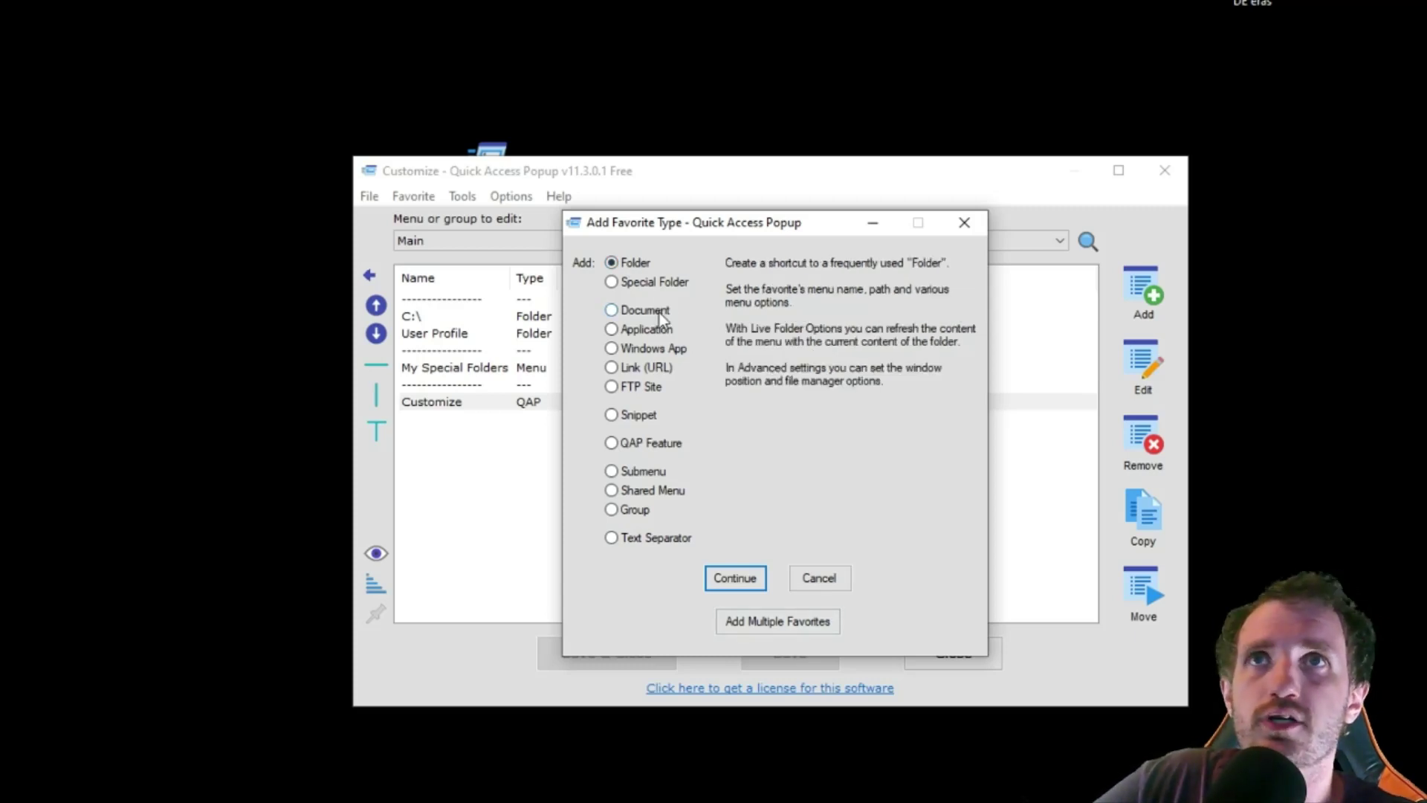
left_click(643, 312)
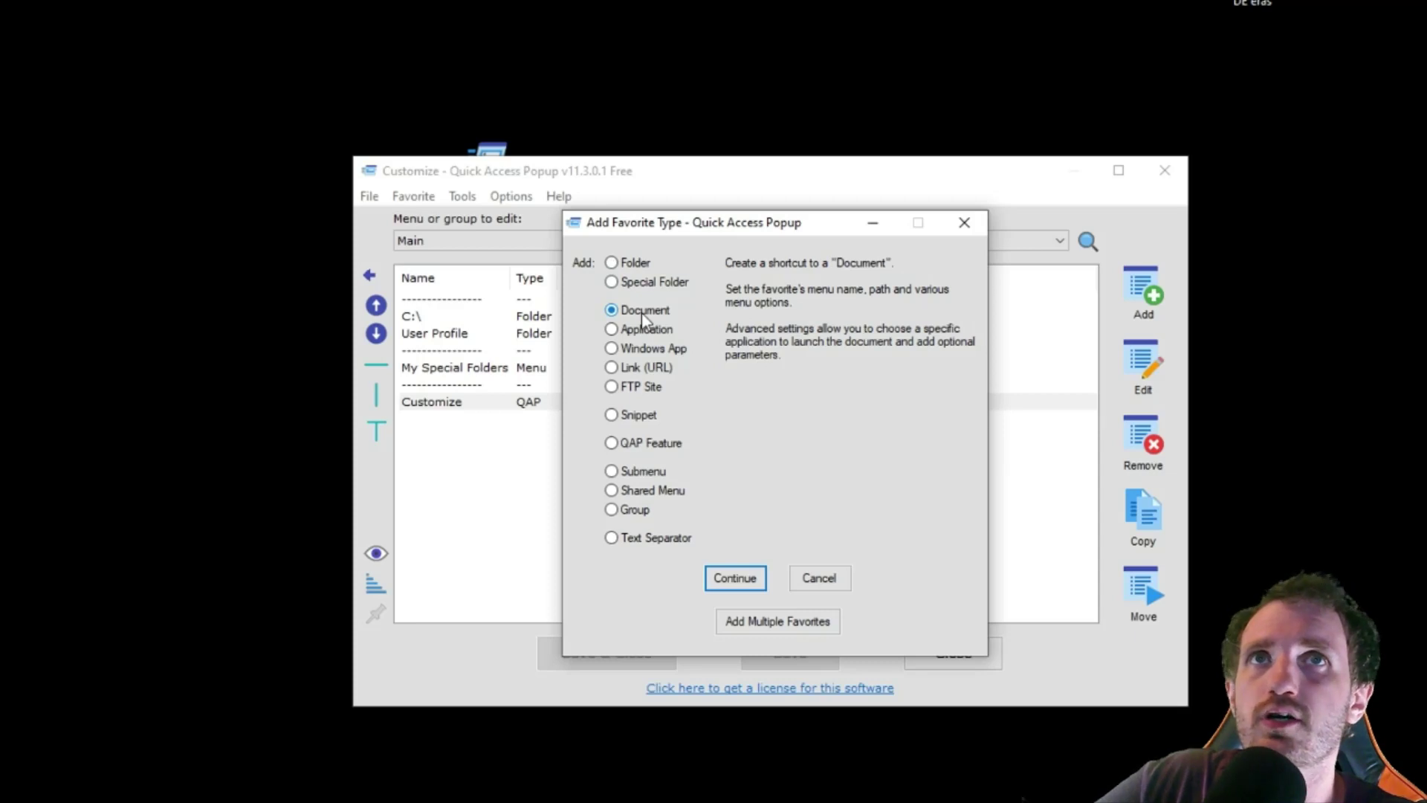
left_click(640, 329)
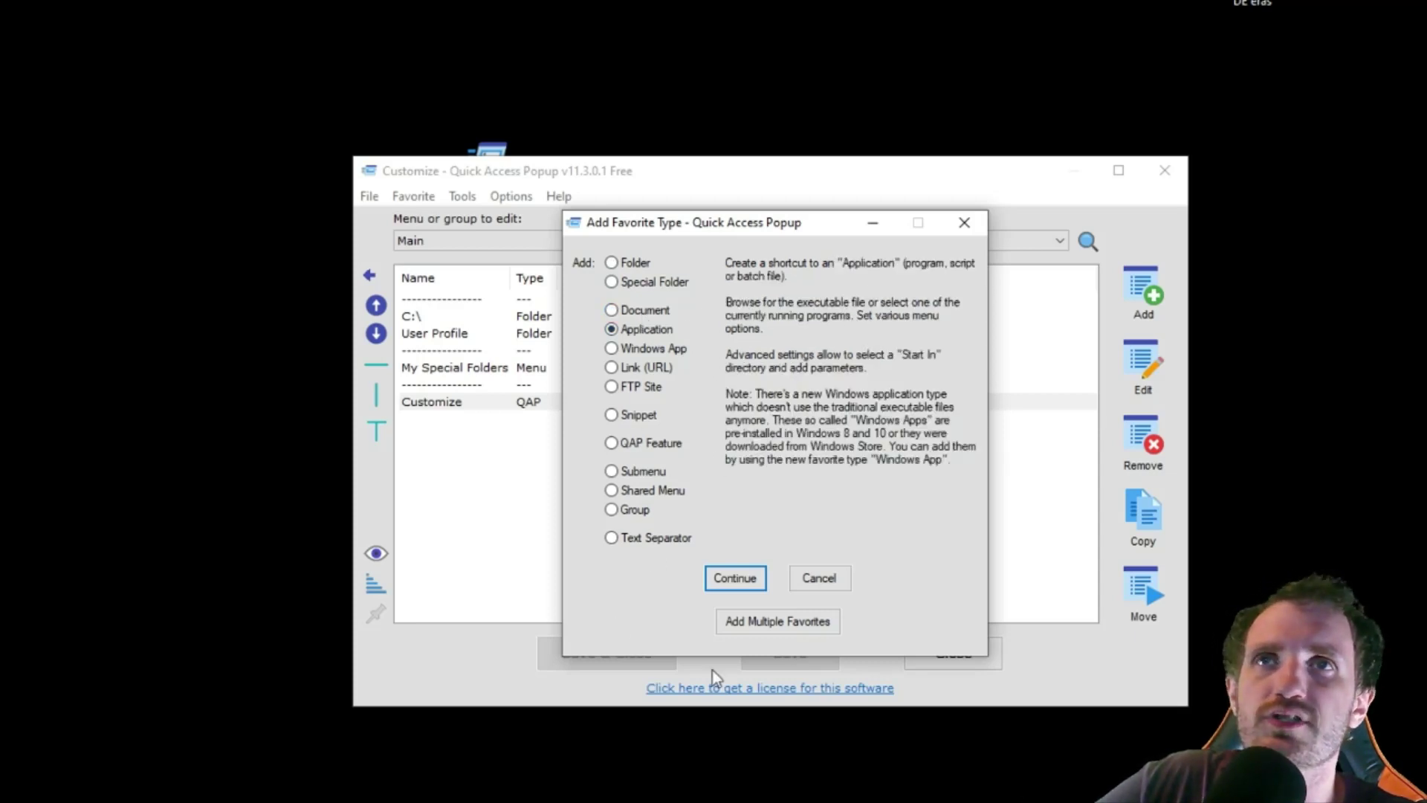
left_click(645, 474)
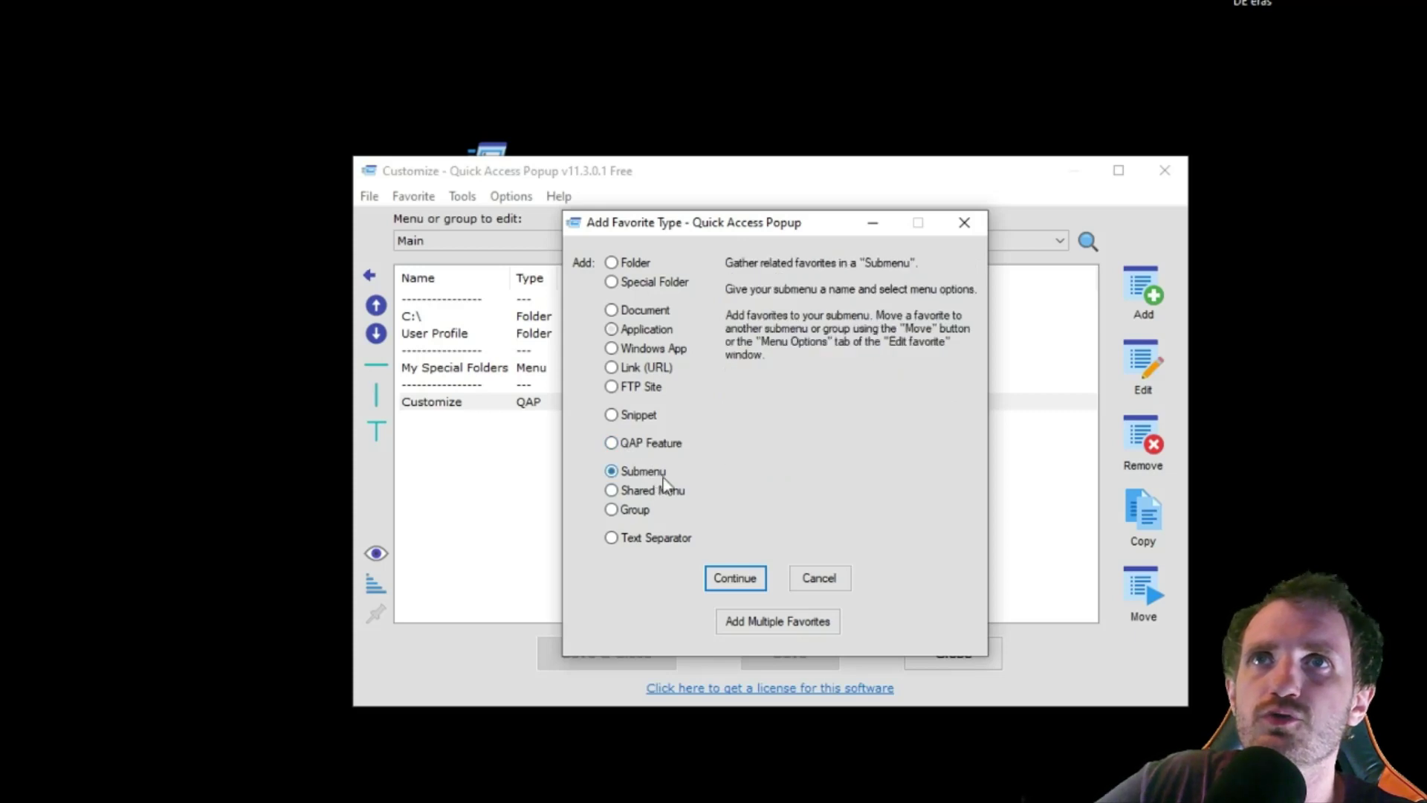
middle_click(827, 394)
mouse_move(952, 507)
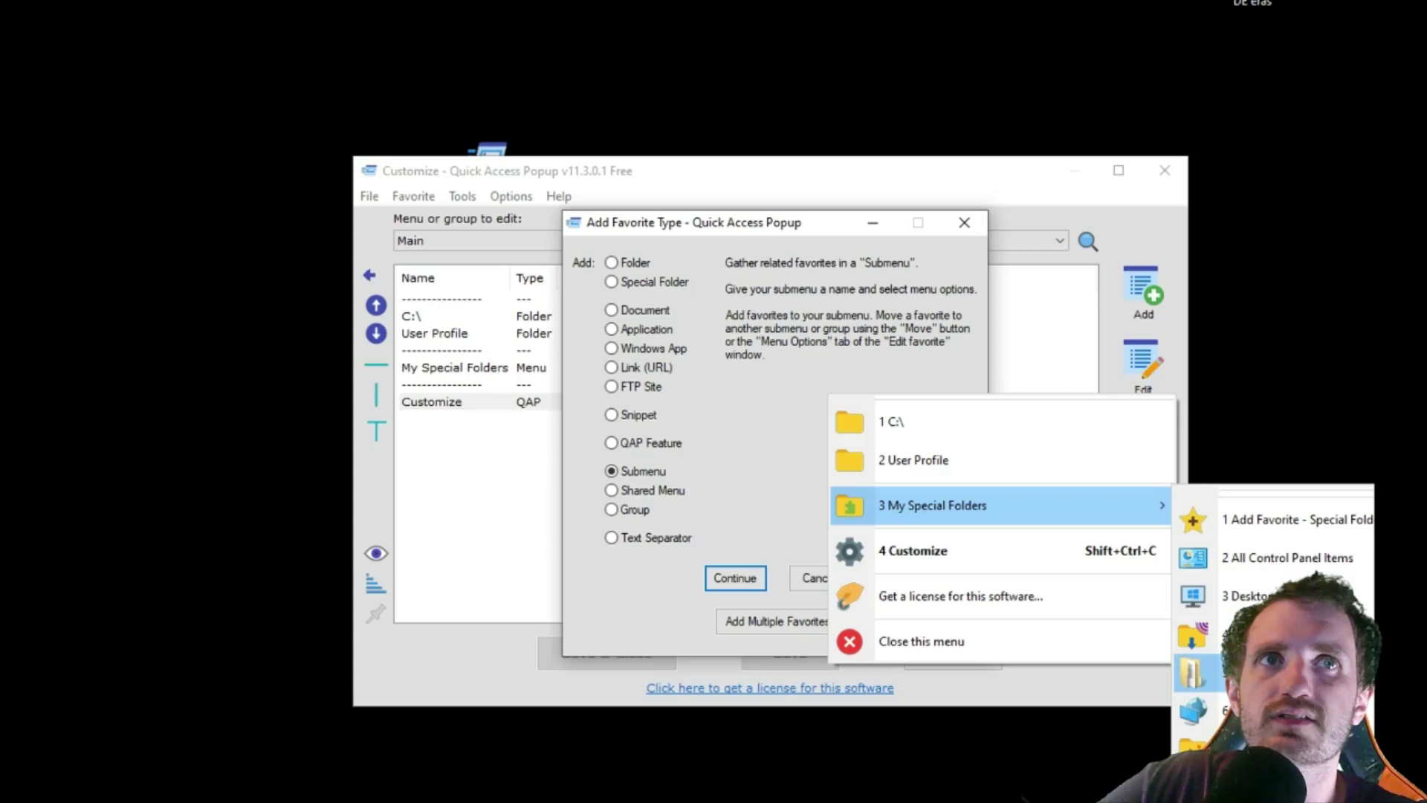
Cancel the new favorite and switch to editing My Special Folders, selecting My Documents
left_click(734, 455)
left_click(819, 587)
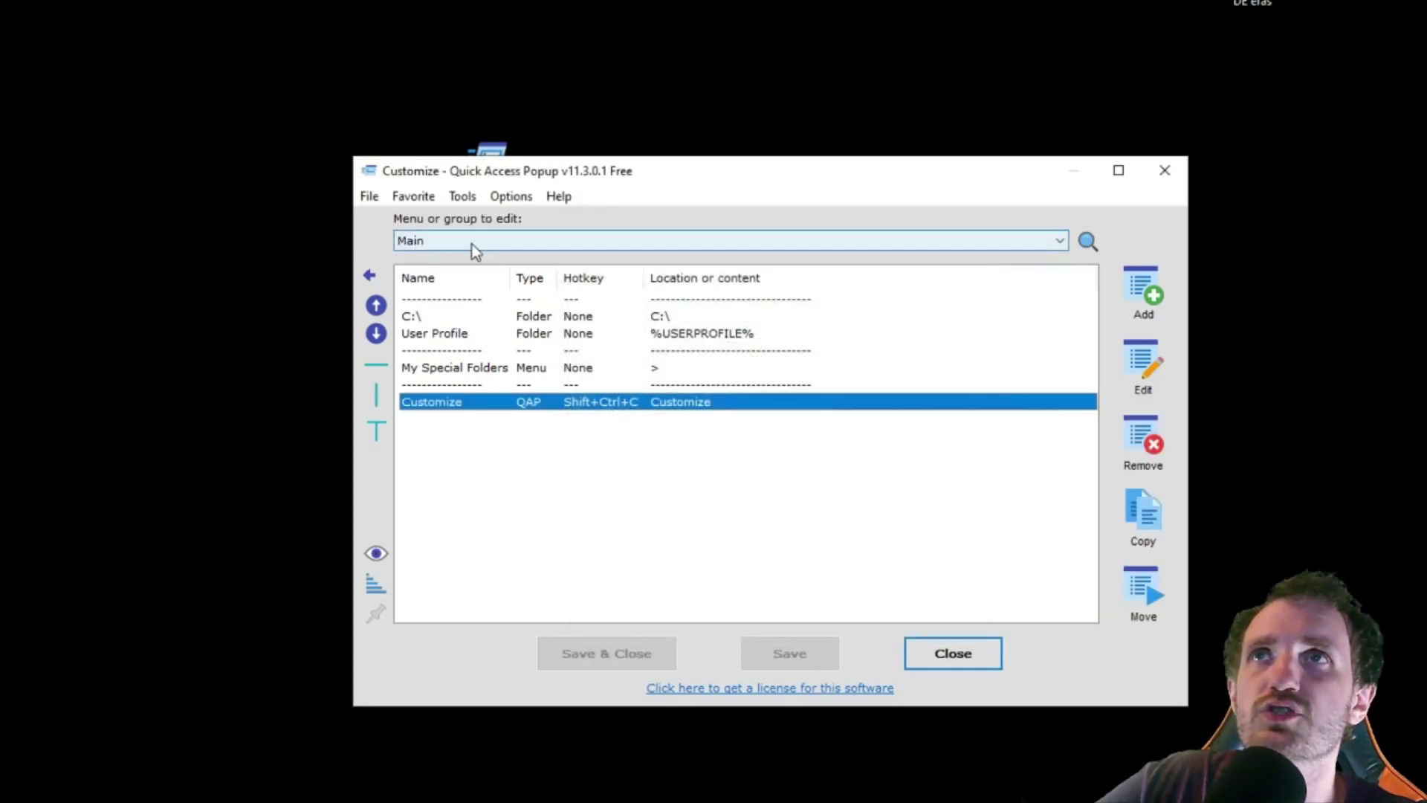
left_click(623, 247)
left_click(530, 272)
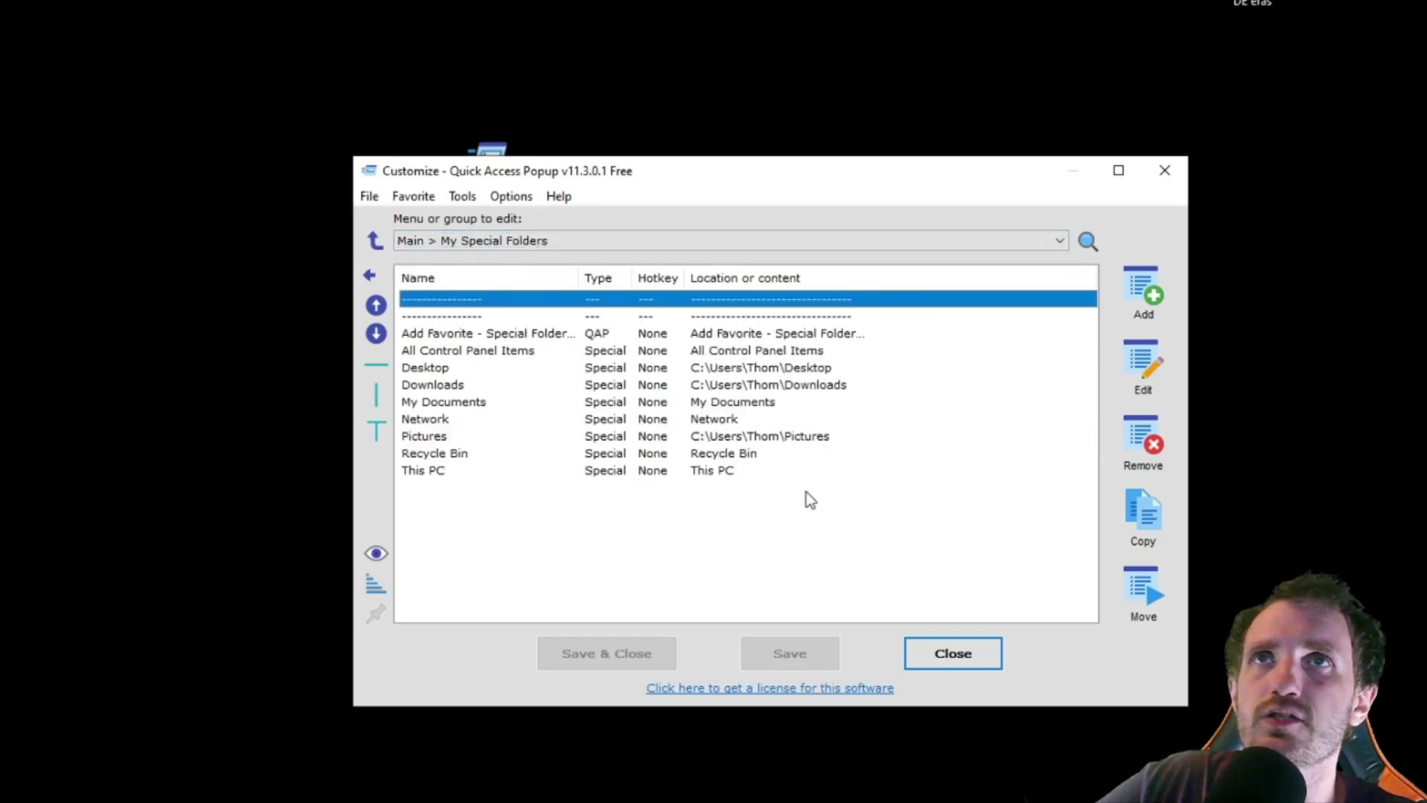
left_click(691, 402)
Switch back to the Main menu and start adding a new favorite there
left_click(535, 244)
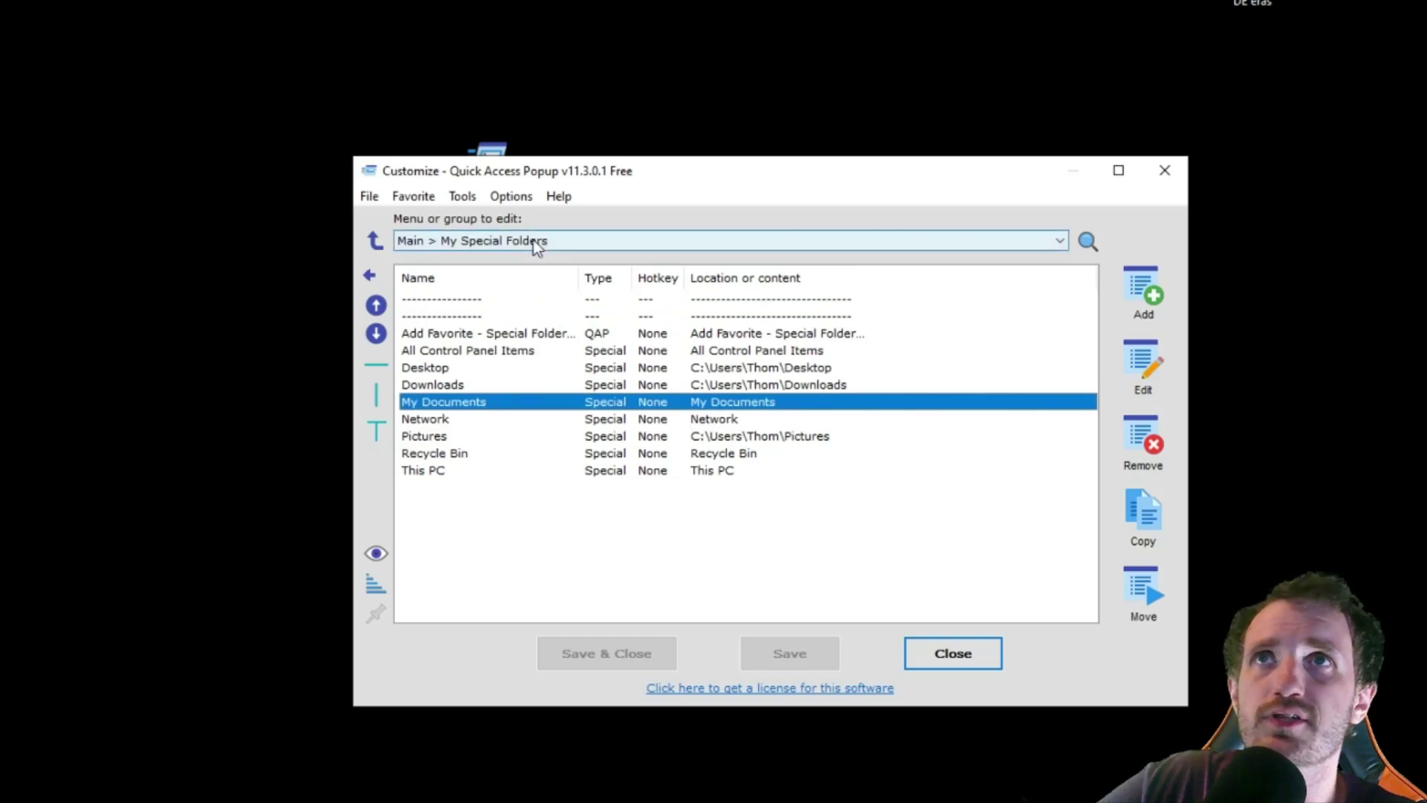
left_click(456, 259)
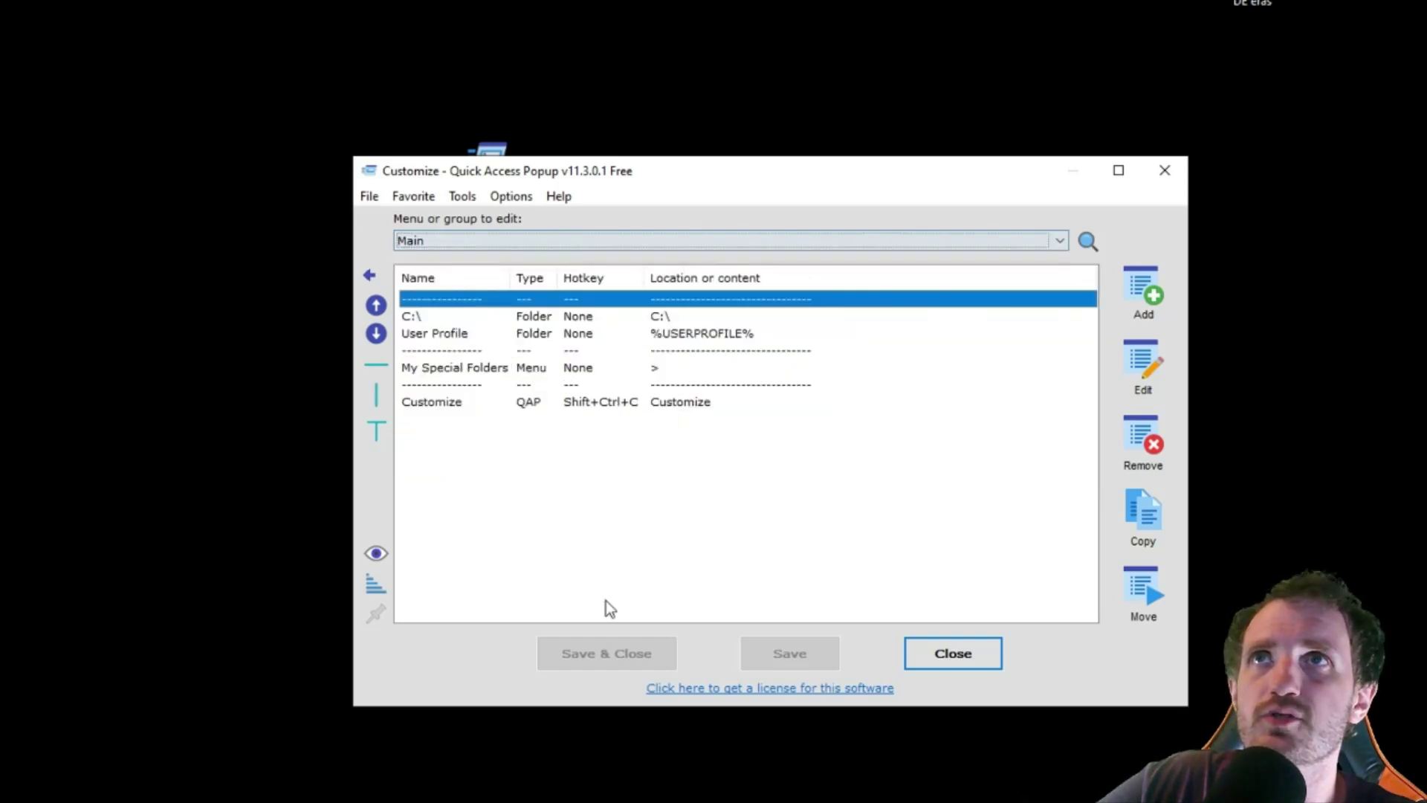
left_click(540, 470)
left_click(1122, 308)
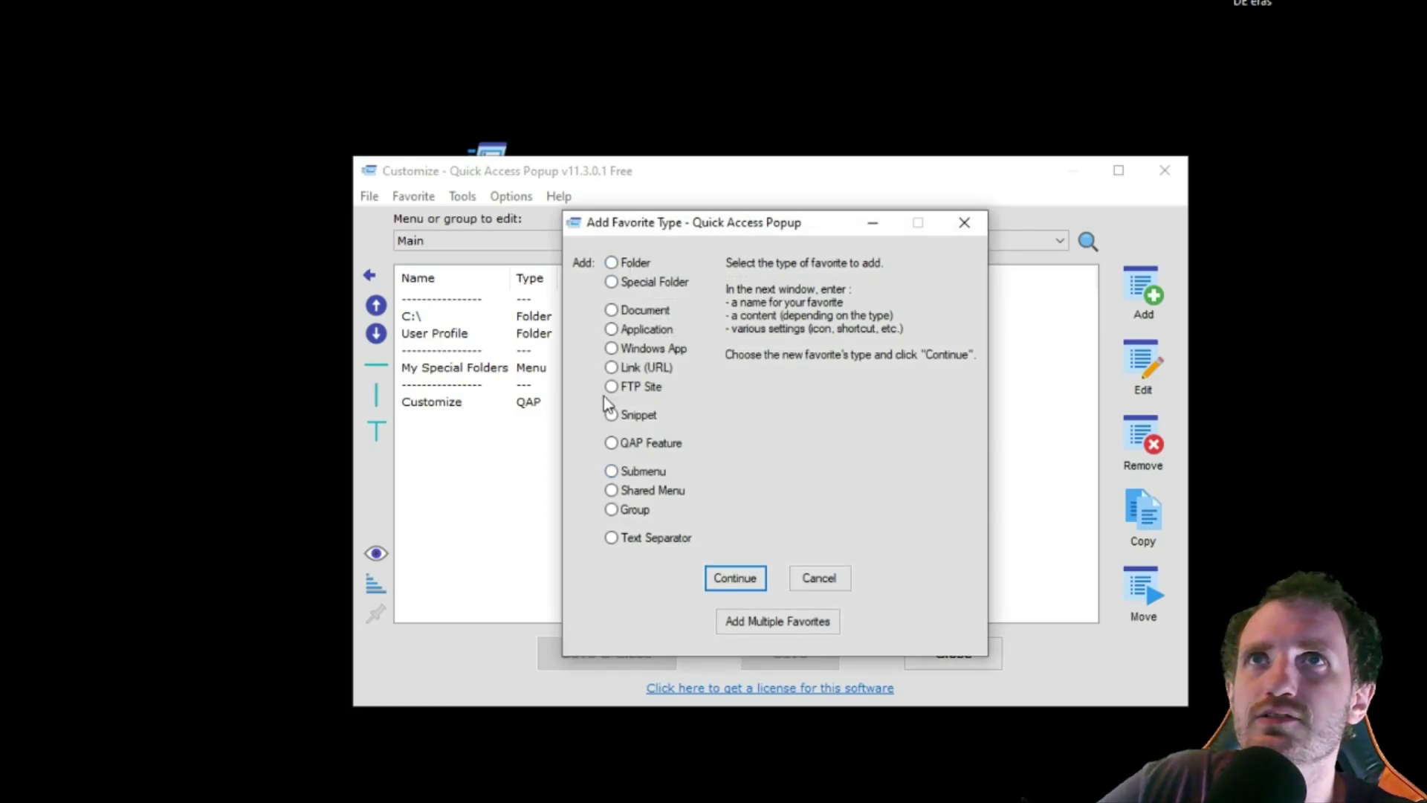
Create a Document favorite and name it 'this is a test file'
left_click(611, 309)
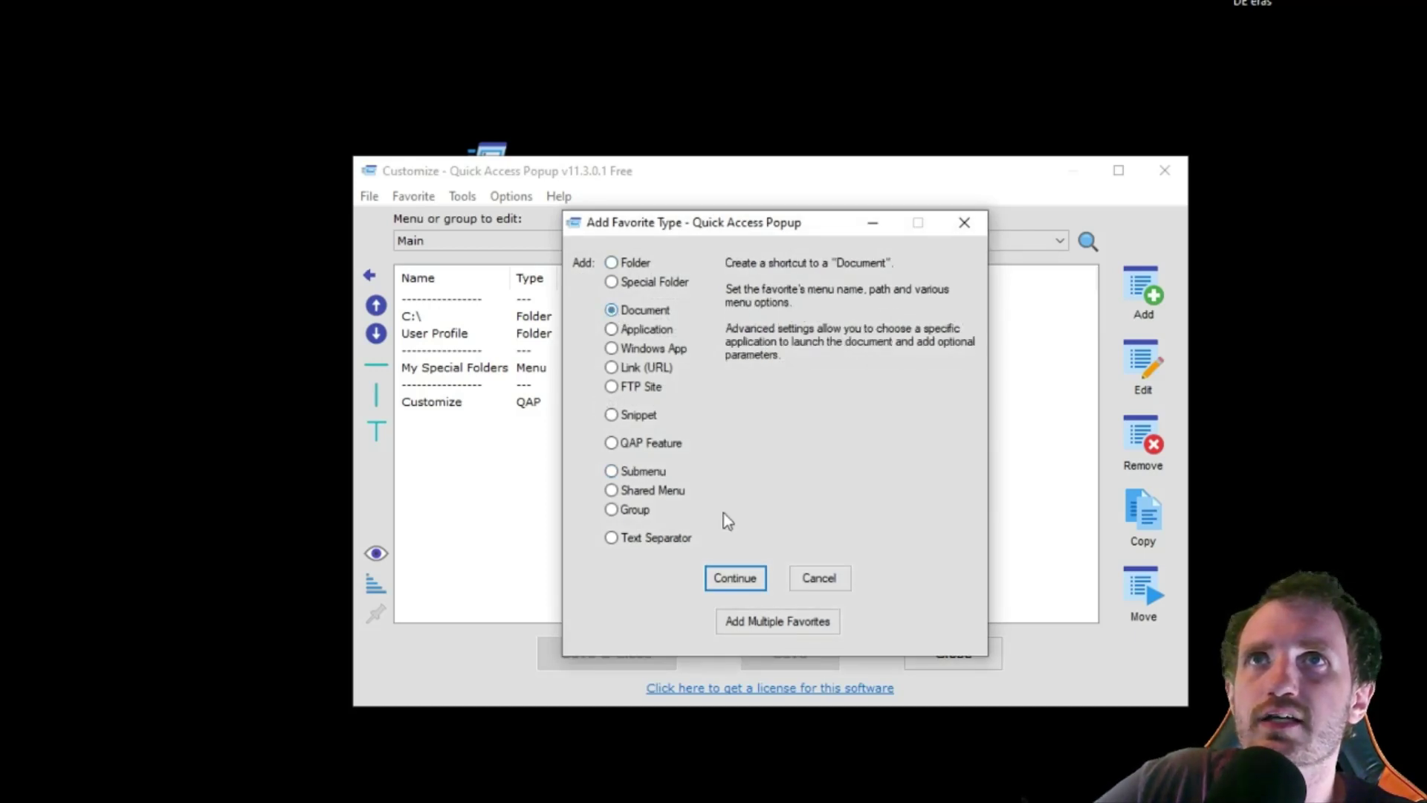
left_click(735, 579)
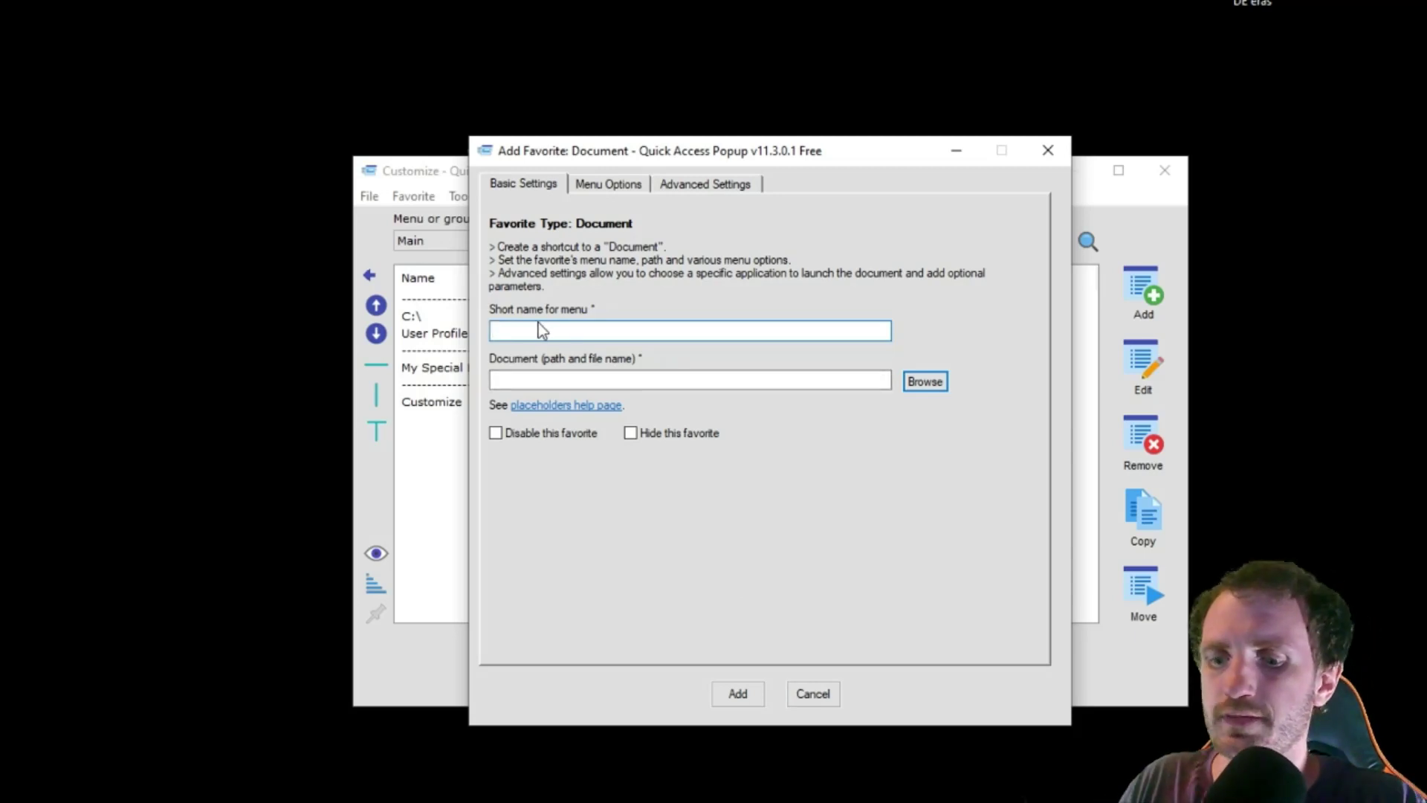
type("this ")
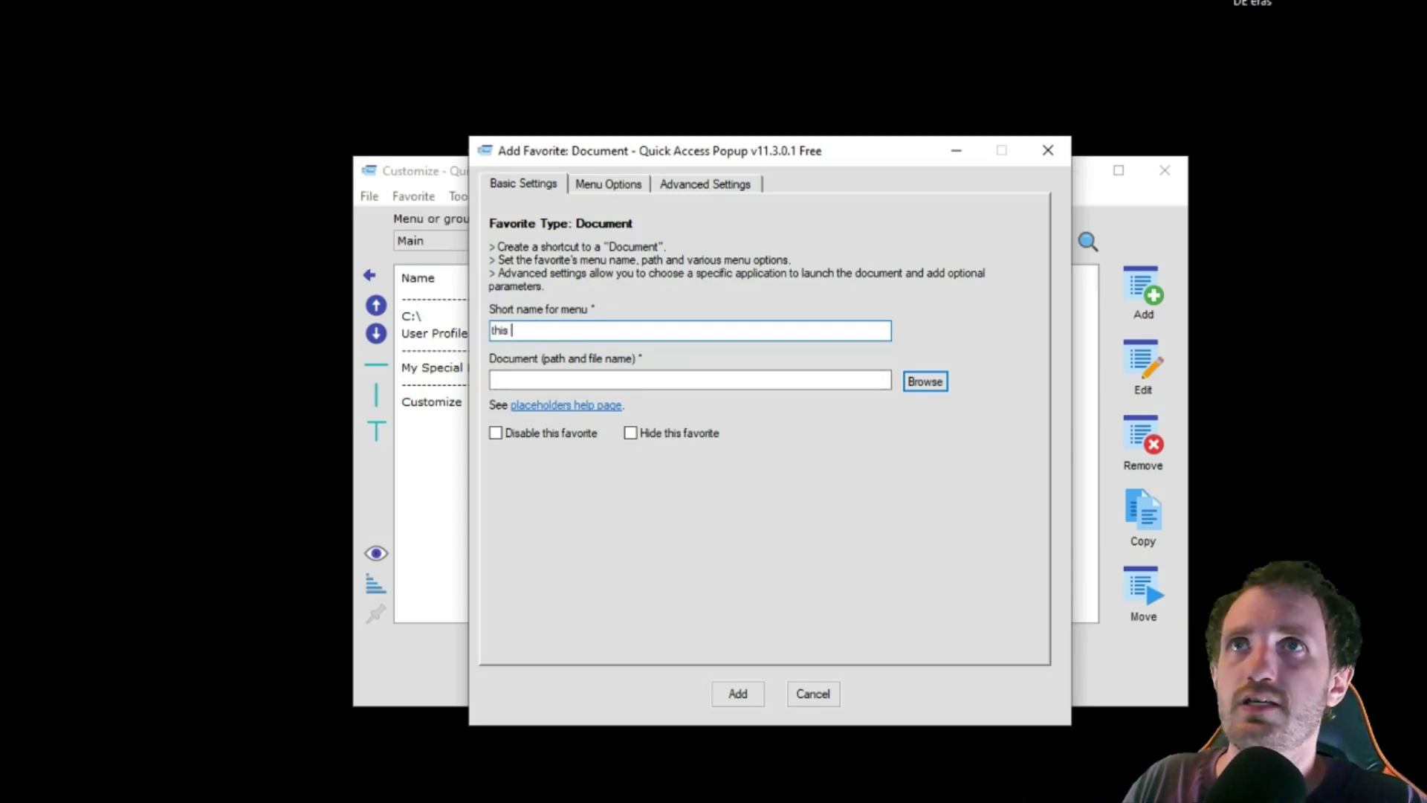
type("is a test file")
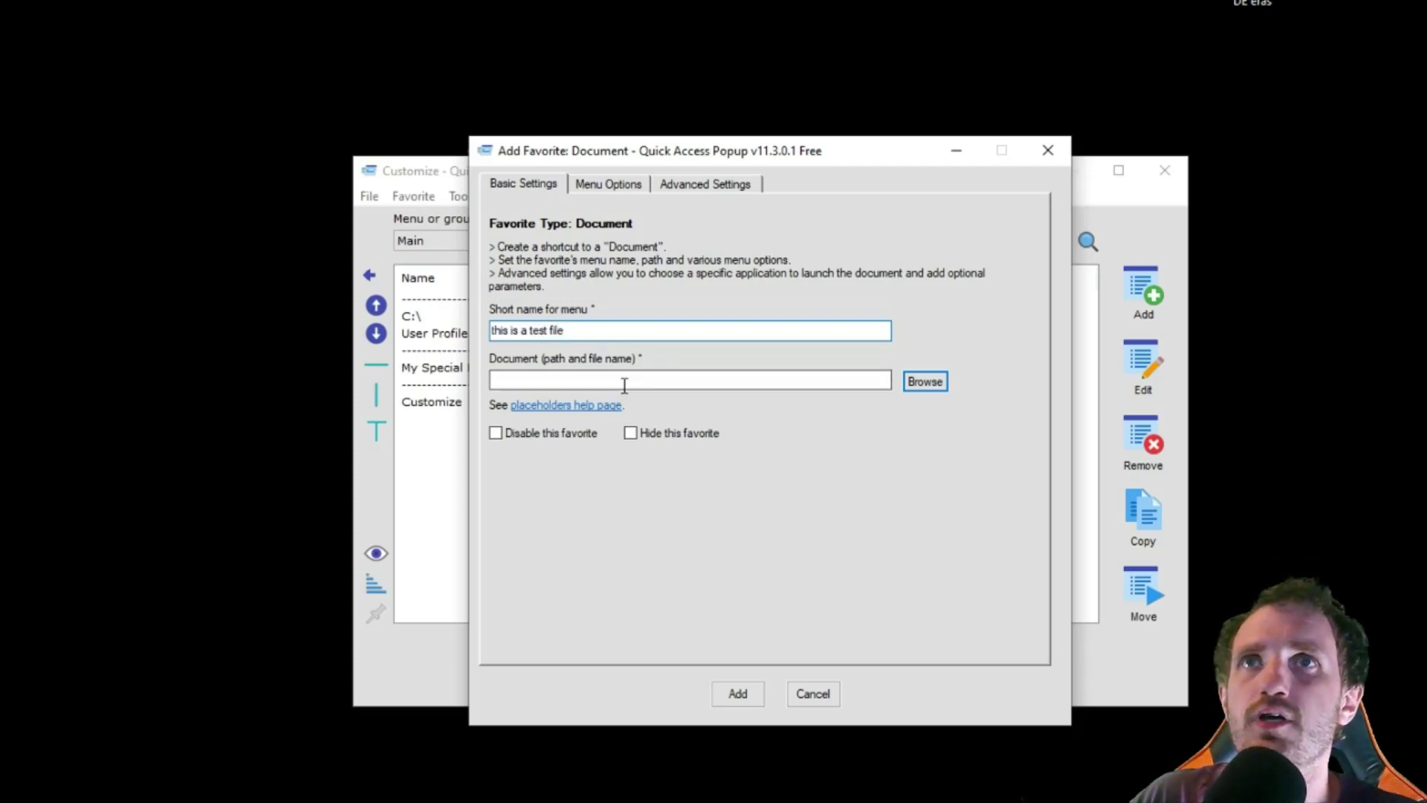
Set the favorite's document path to readinglist.txt on the Desktop
left_click(925, 381)
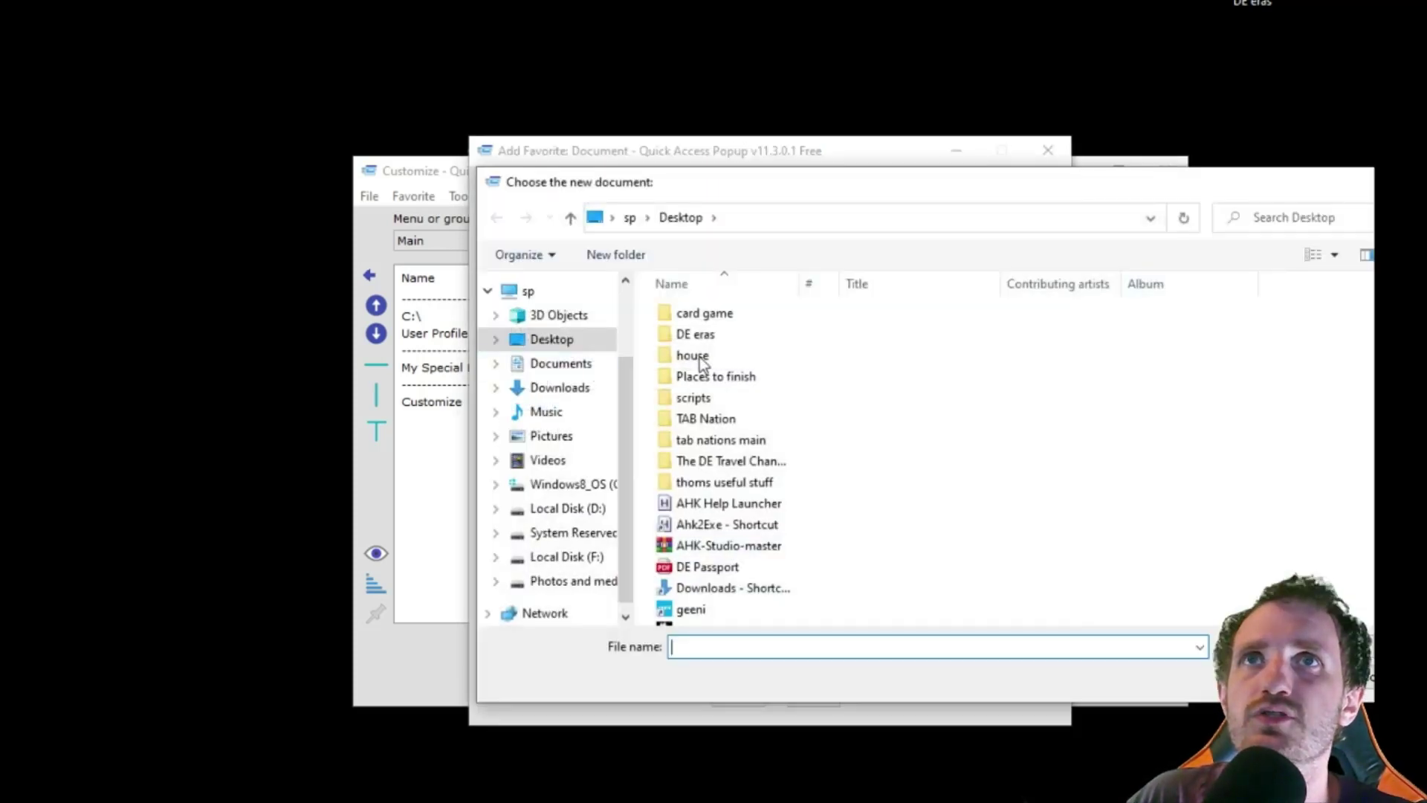
left_click(565, 342)
scroll(780, 461, "down", 1)
scroll(763, 546, "down", 3)
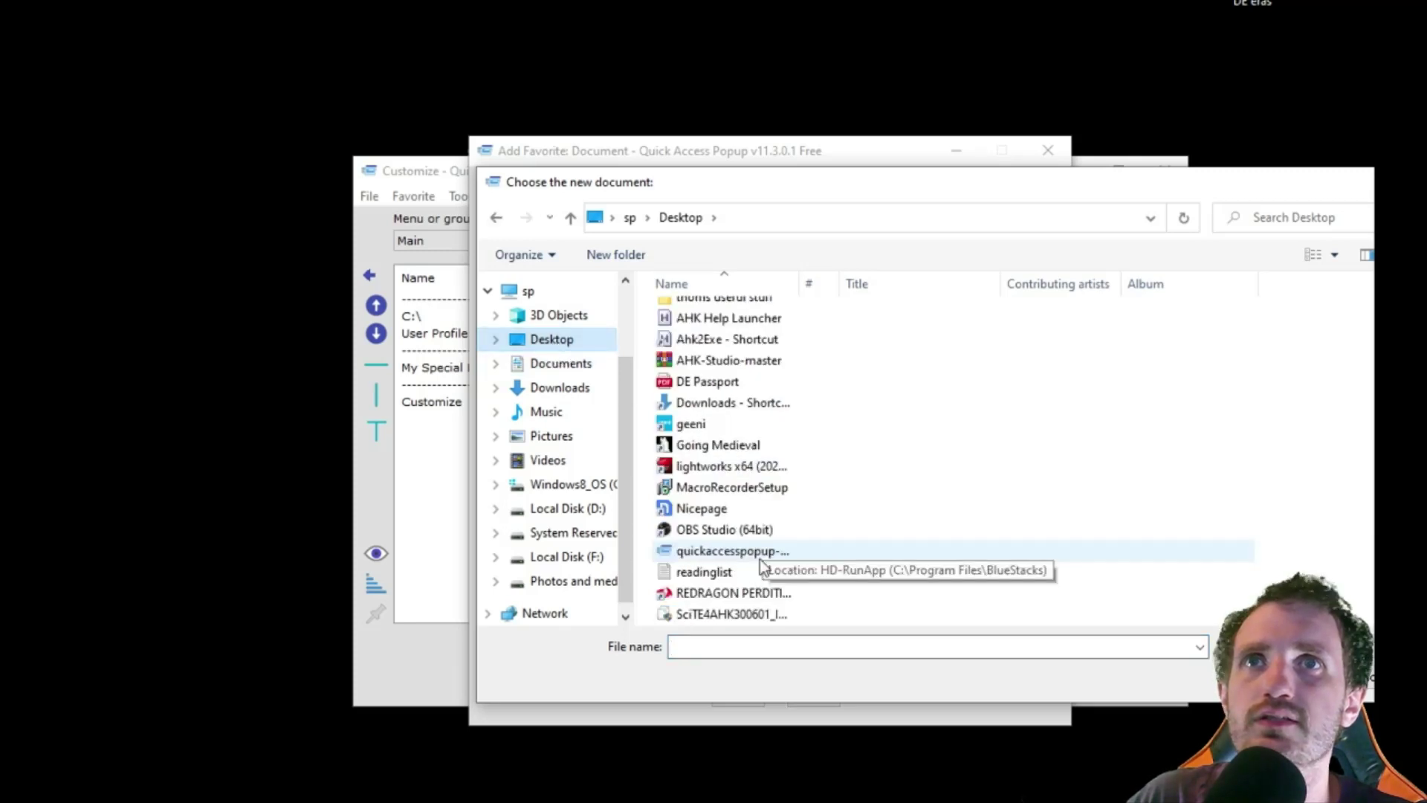
left_click(712, 510)
double_click(712, 510)
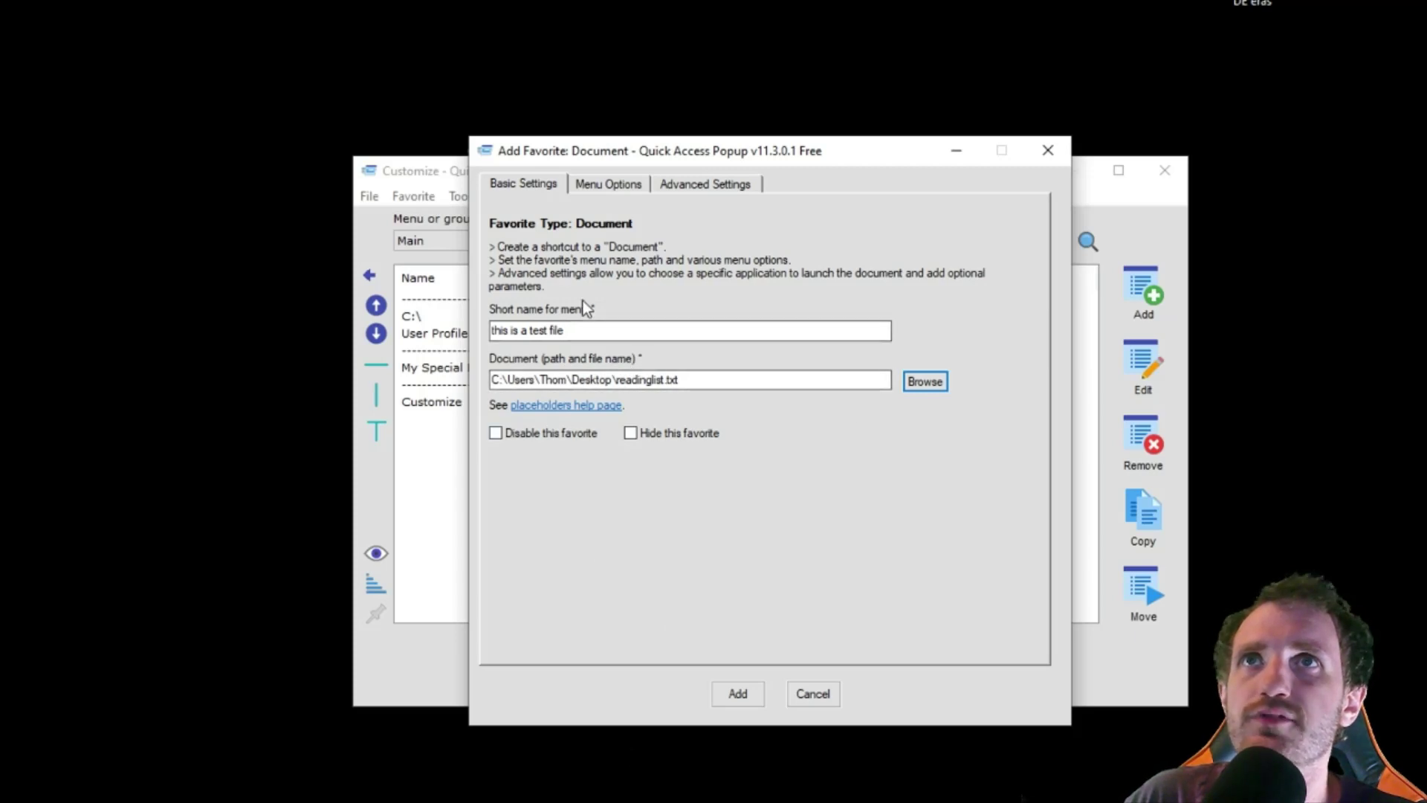
Review the favorite's Menu Options and Advanced Settings, including the launch sound field
left_click(607, 184)
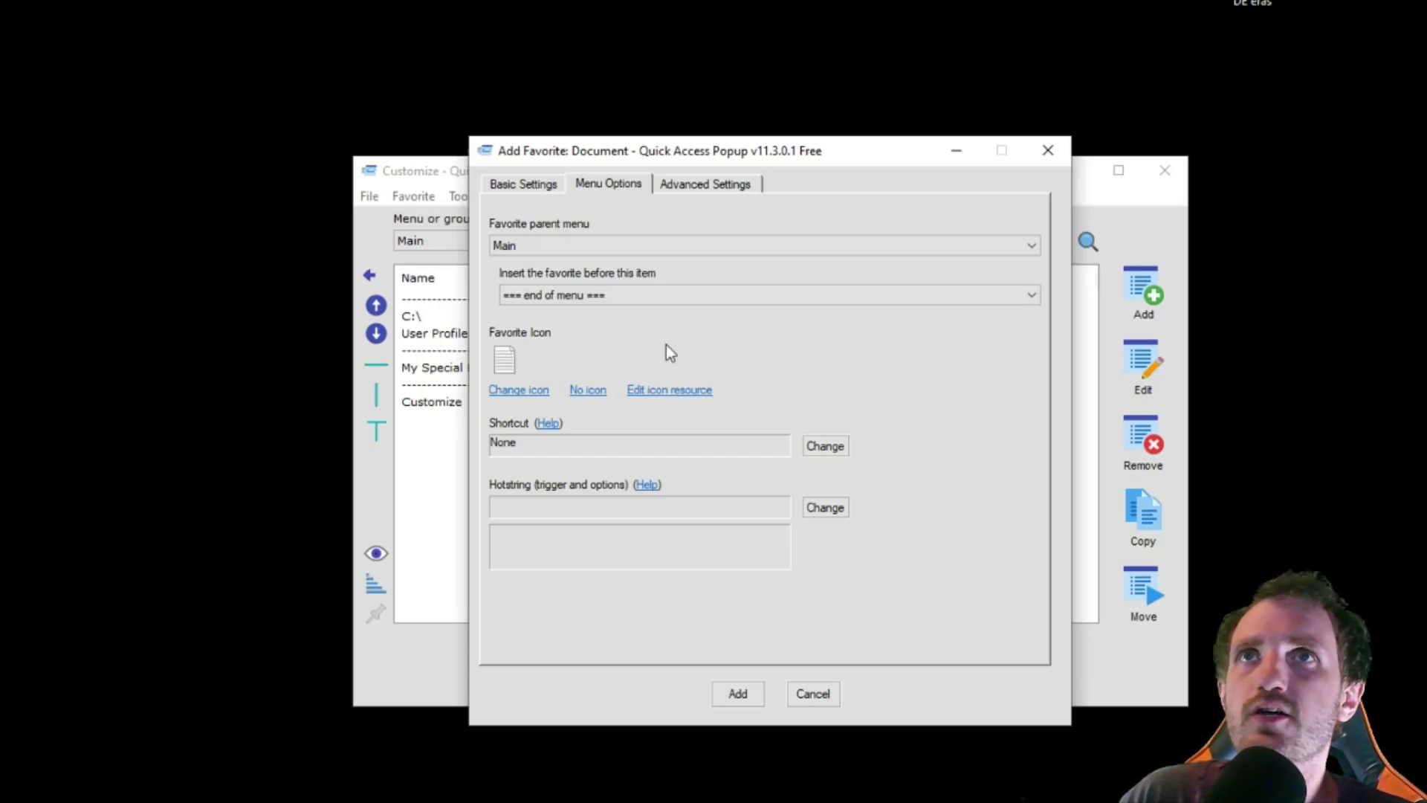
left_click(719, 185)
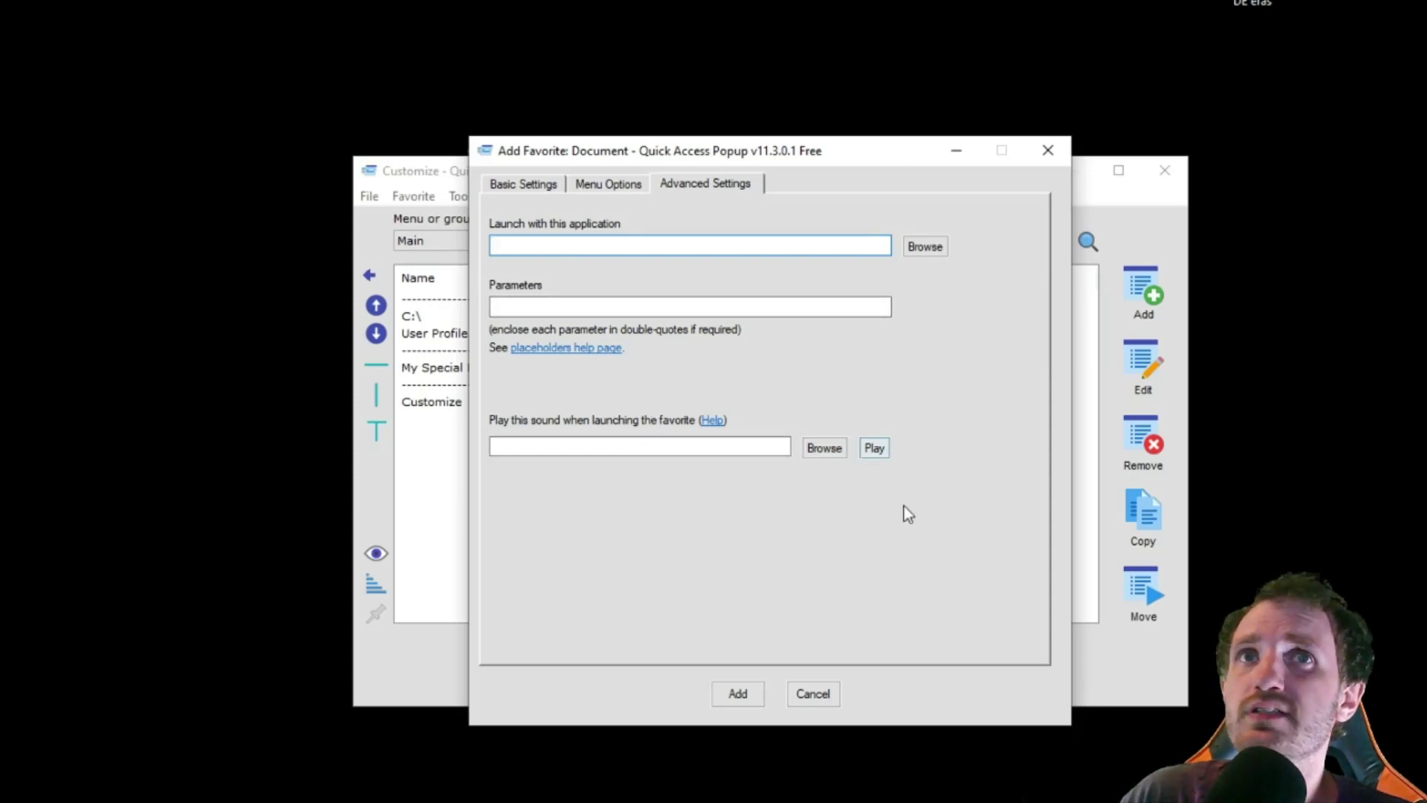
left_click(573, 446)
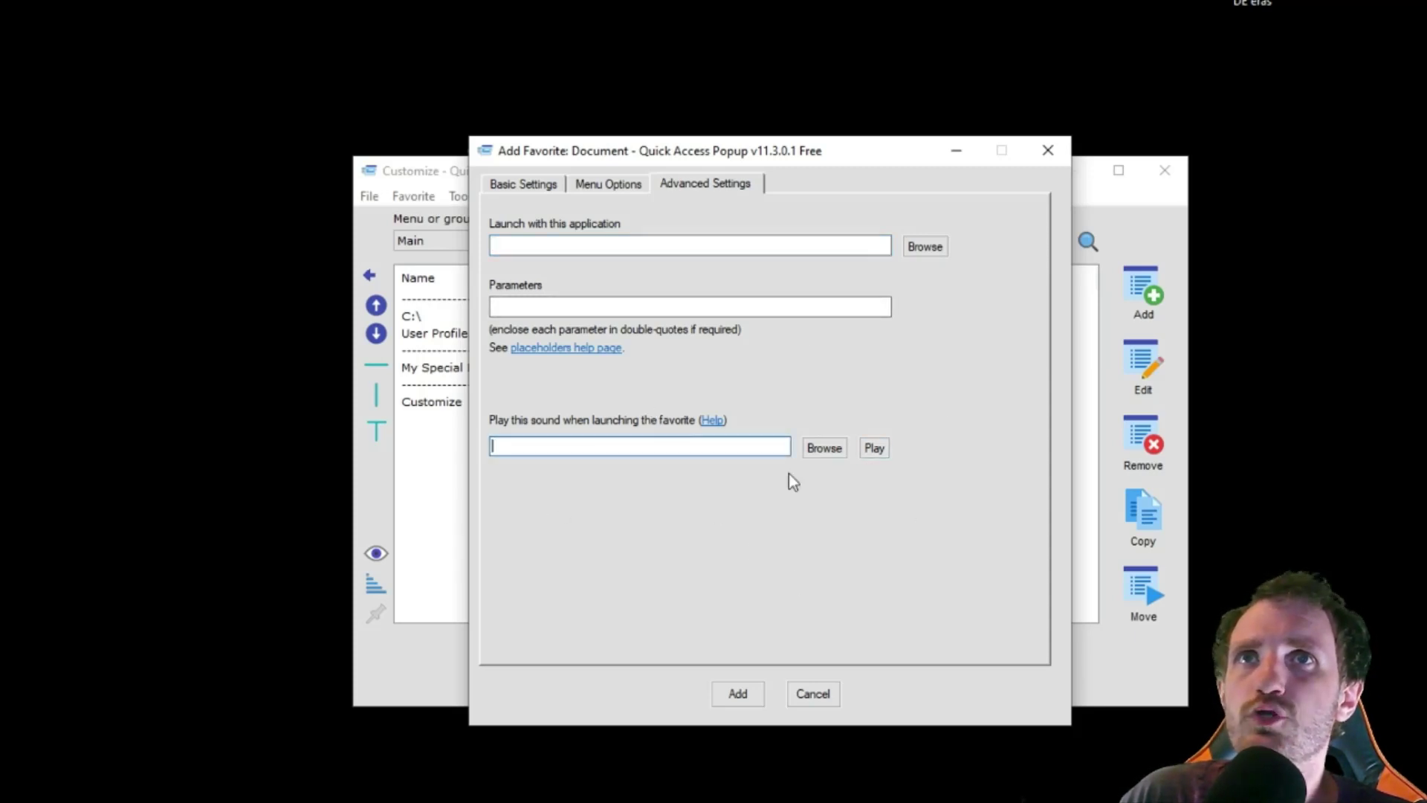
left_click(608, 184)
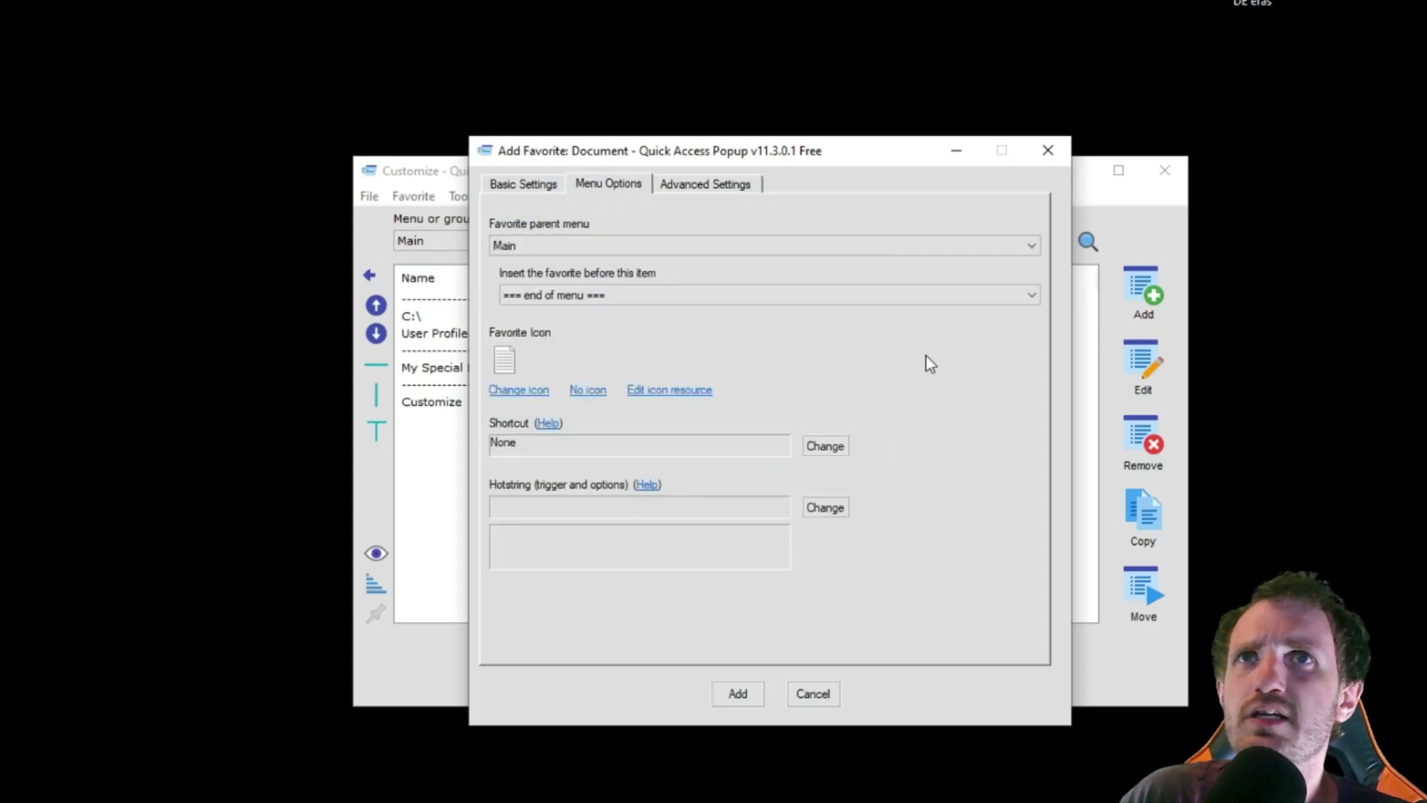
left_click(735, 190)
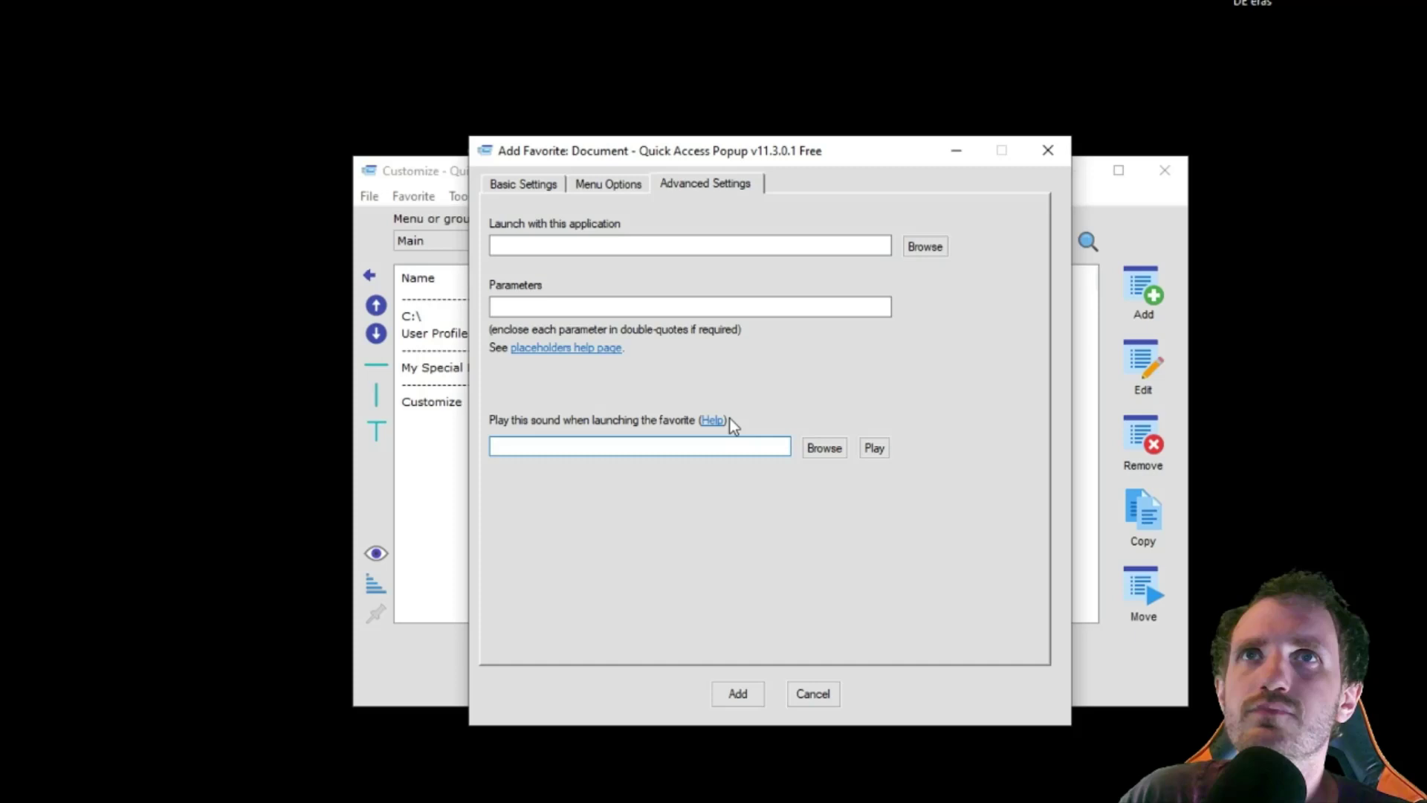
left_click(622, 183)
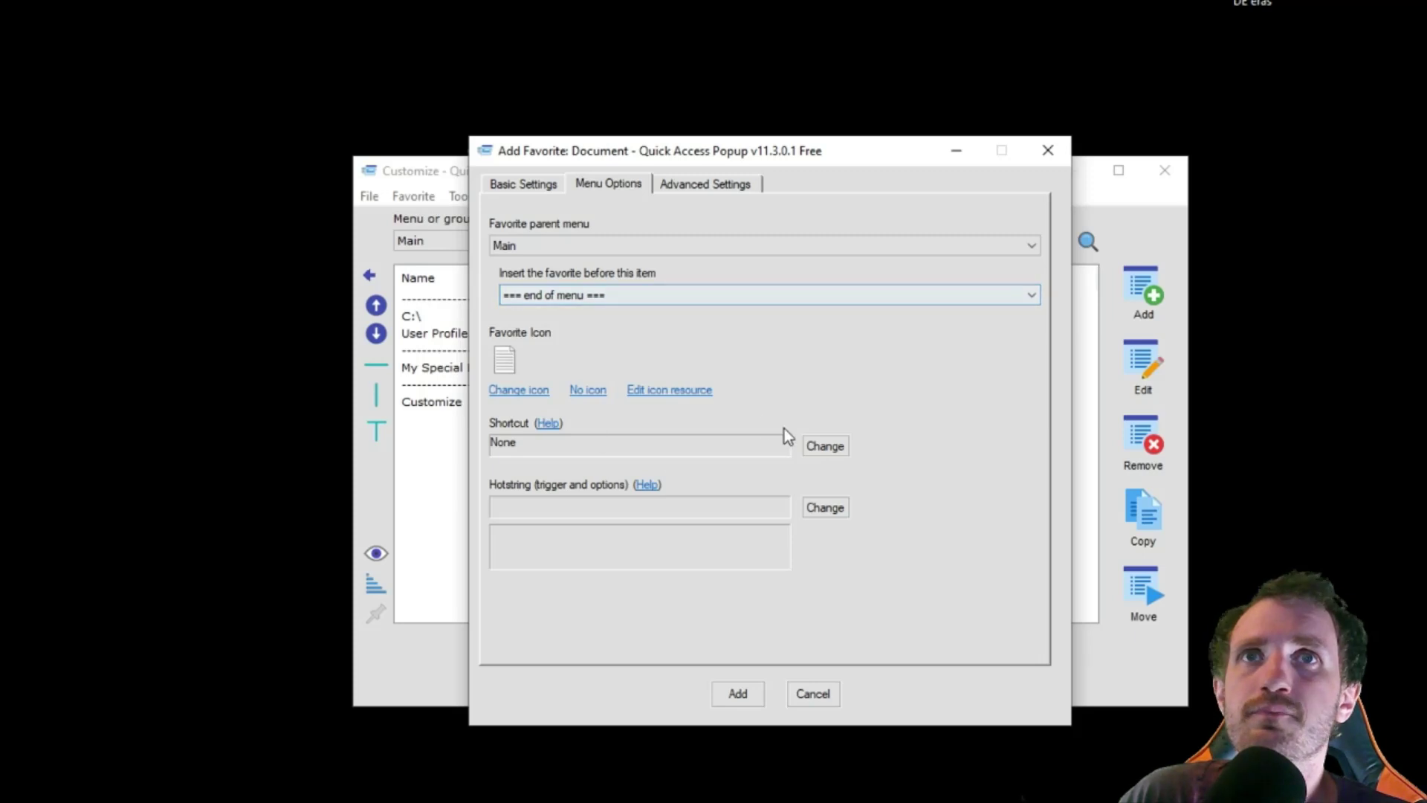
Assign F1 as the keyboard shortcut for the 'this is a test file' favorite
left_click(820, 449)
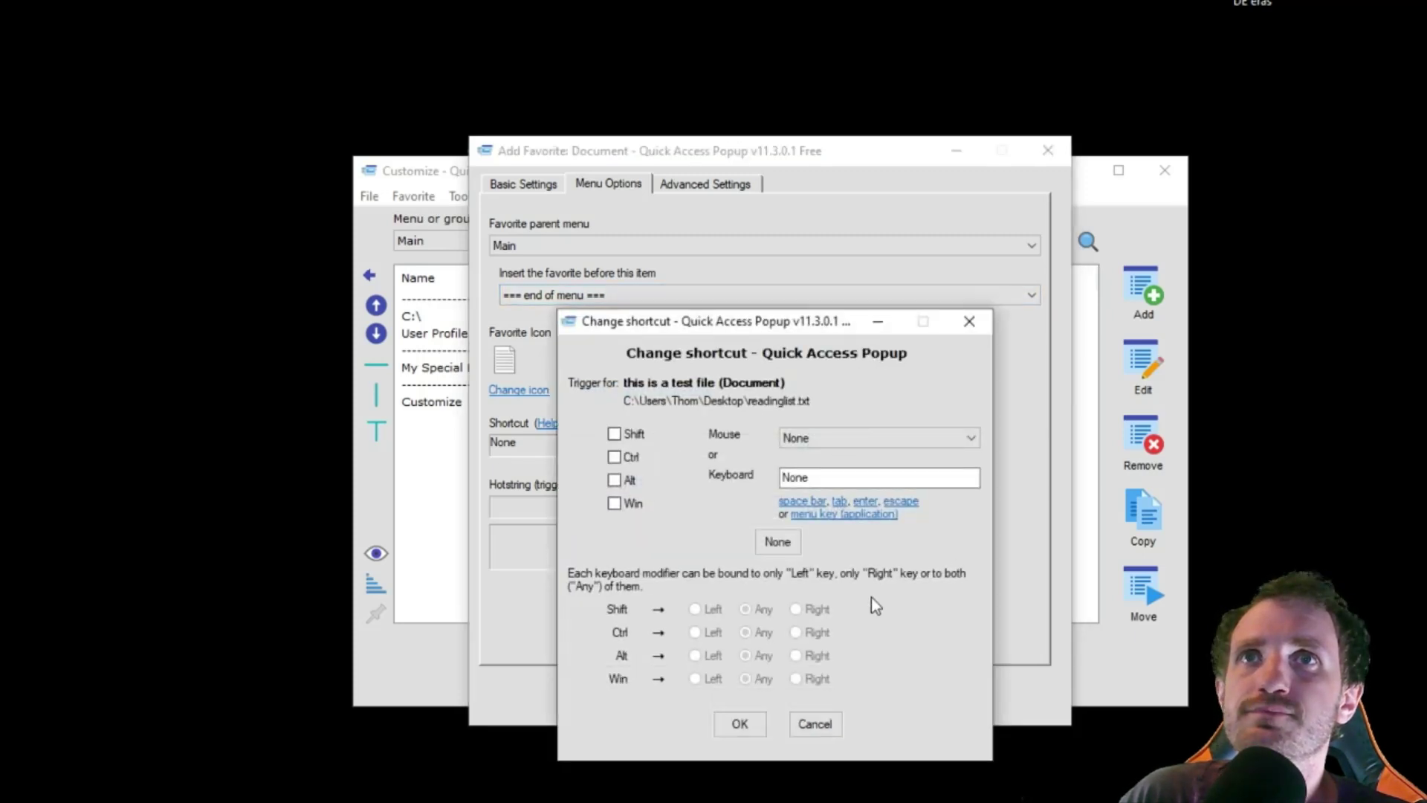
left_click(806, 480)
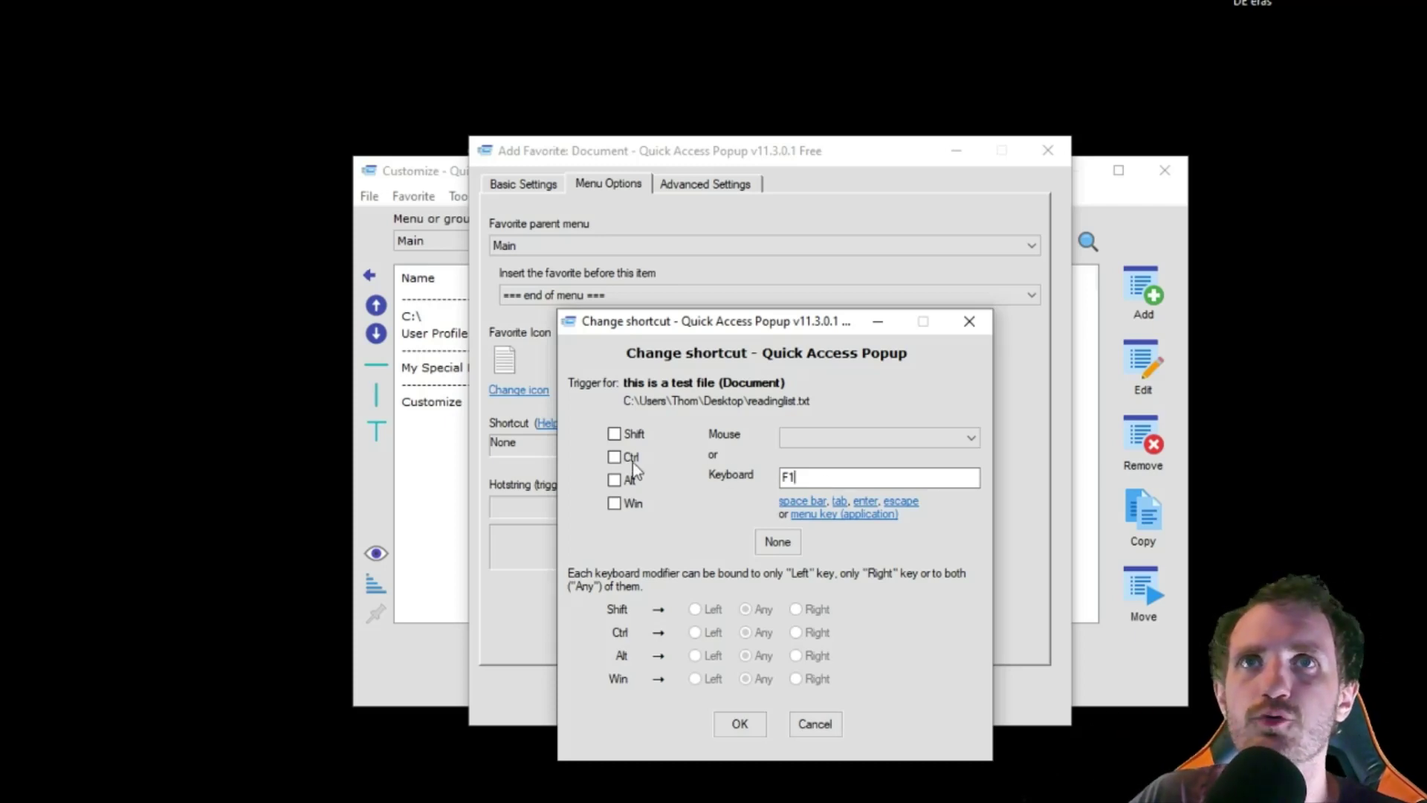
left_click(740, 724)
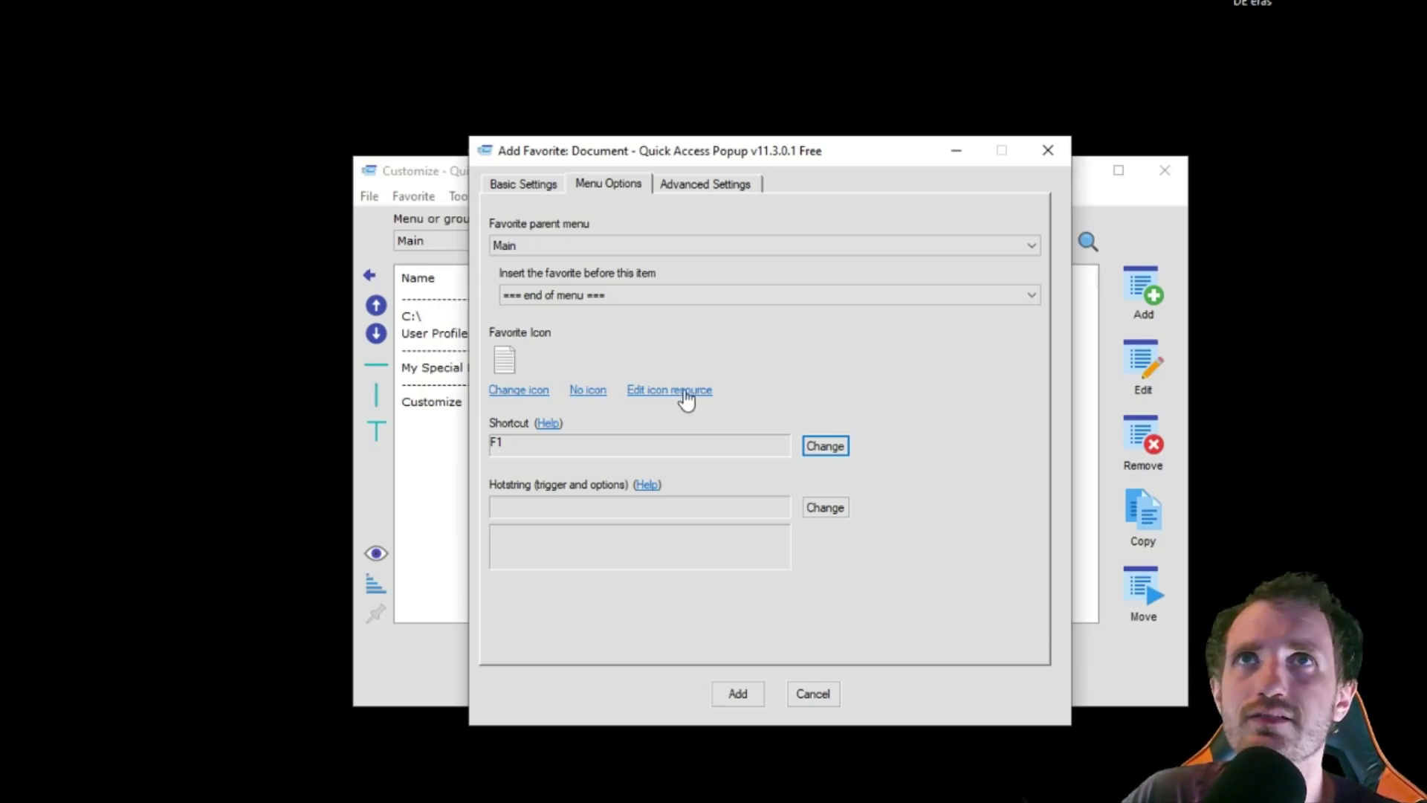
Add the test-file favorite, save the settings, and show the popup menu listing it on F1
left_click(520, 184)
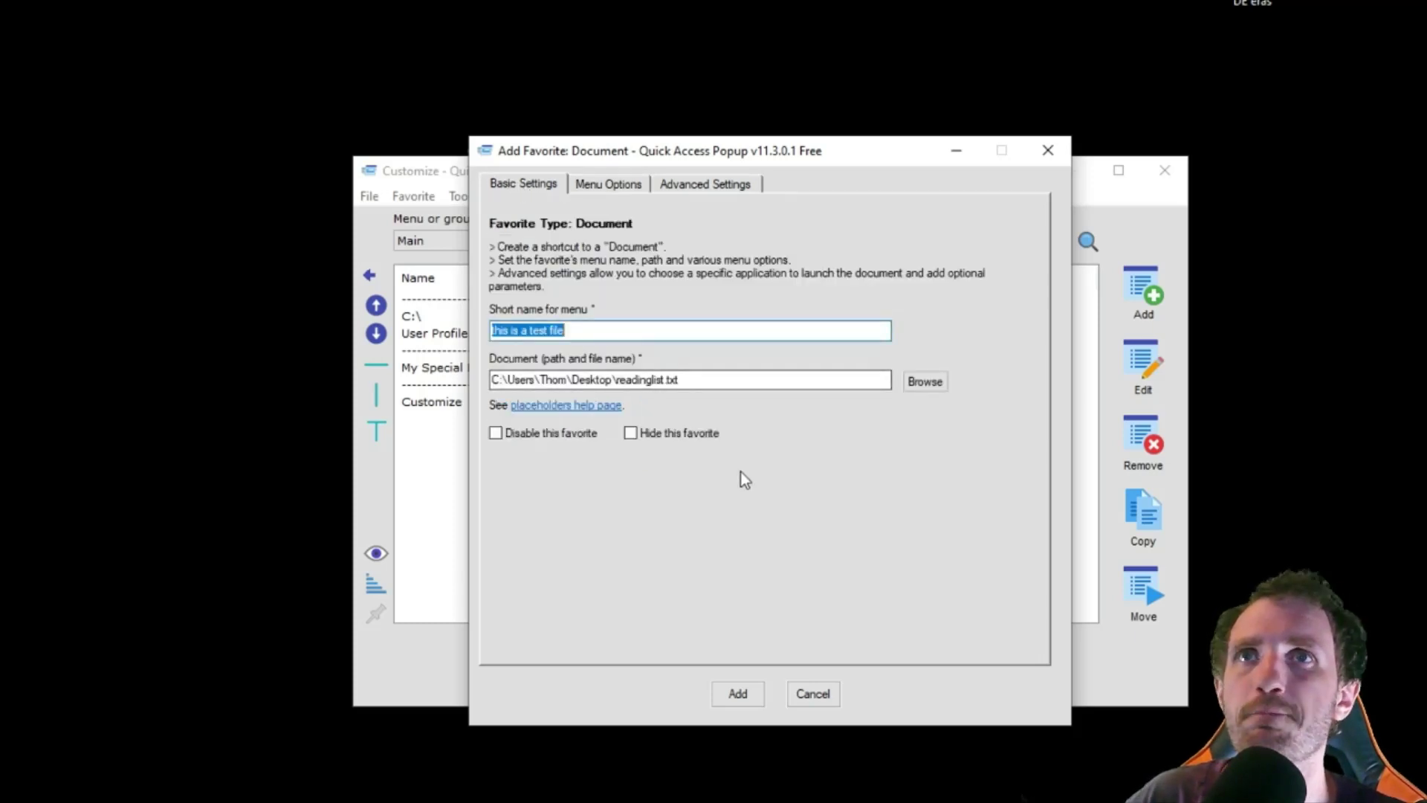
left_click(730, 694)
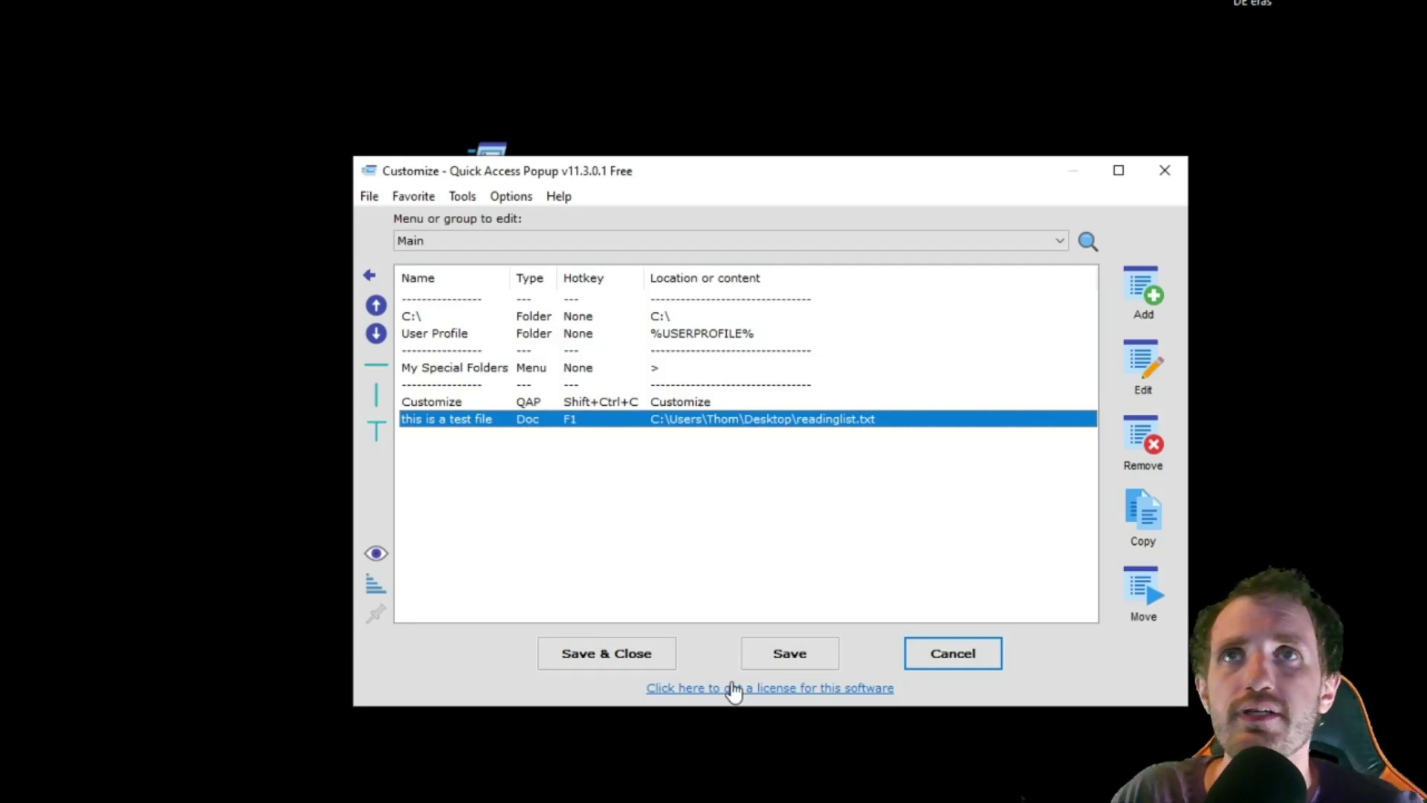
key("F1")
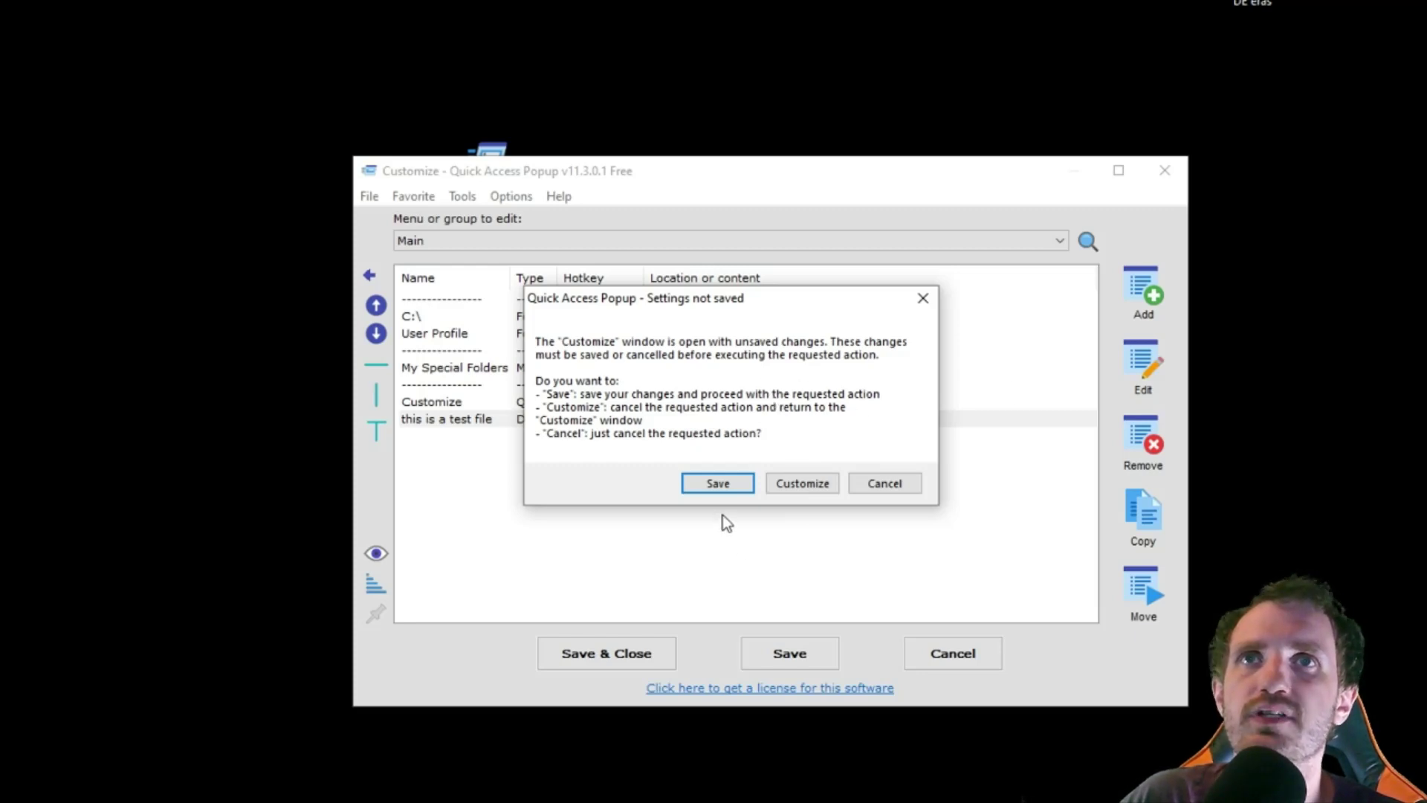
left_click(716, 485)
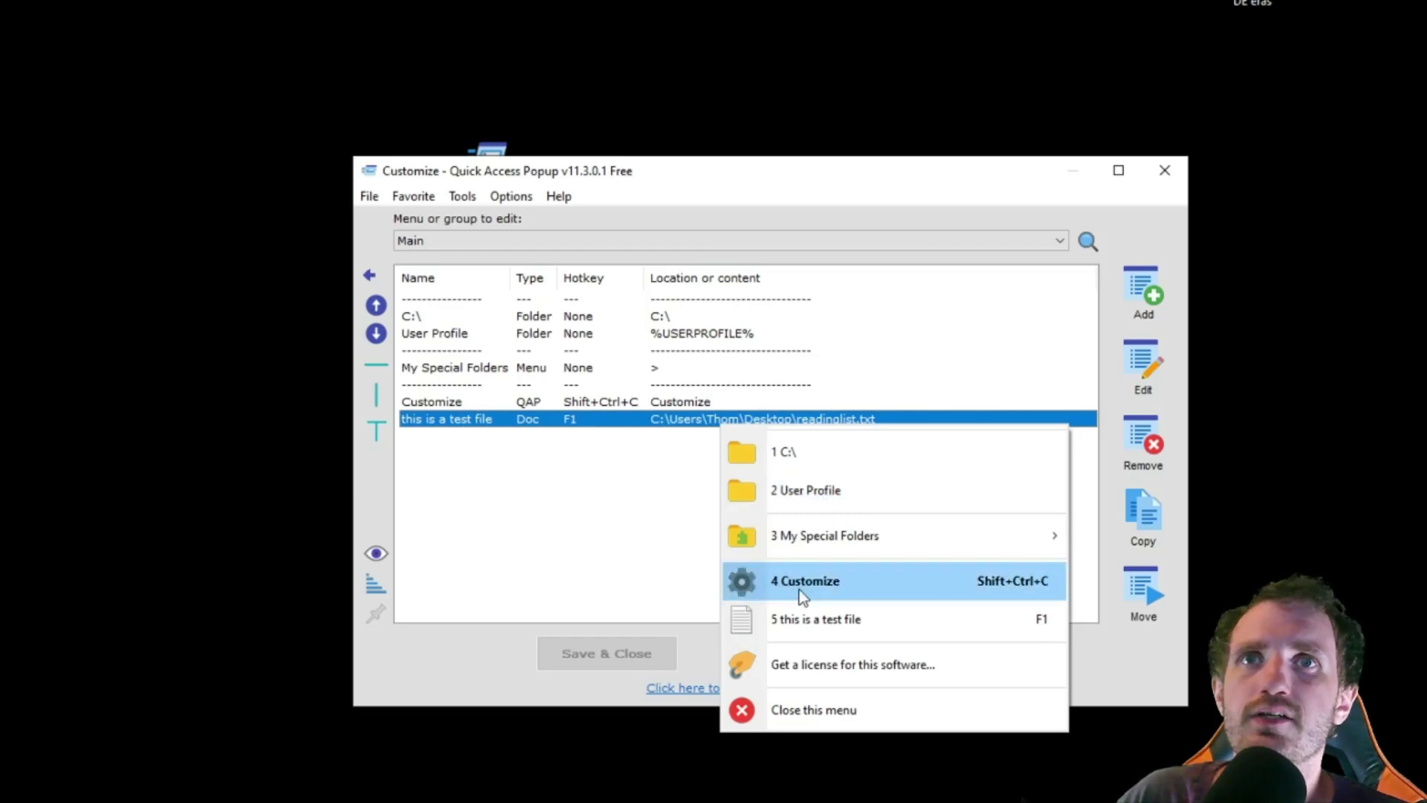
Open readinglist.txt in Notepad from the popup menu's fifth entry
left_click(897, 622)
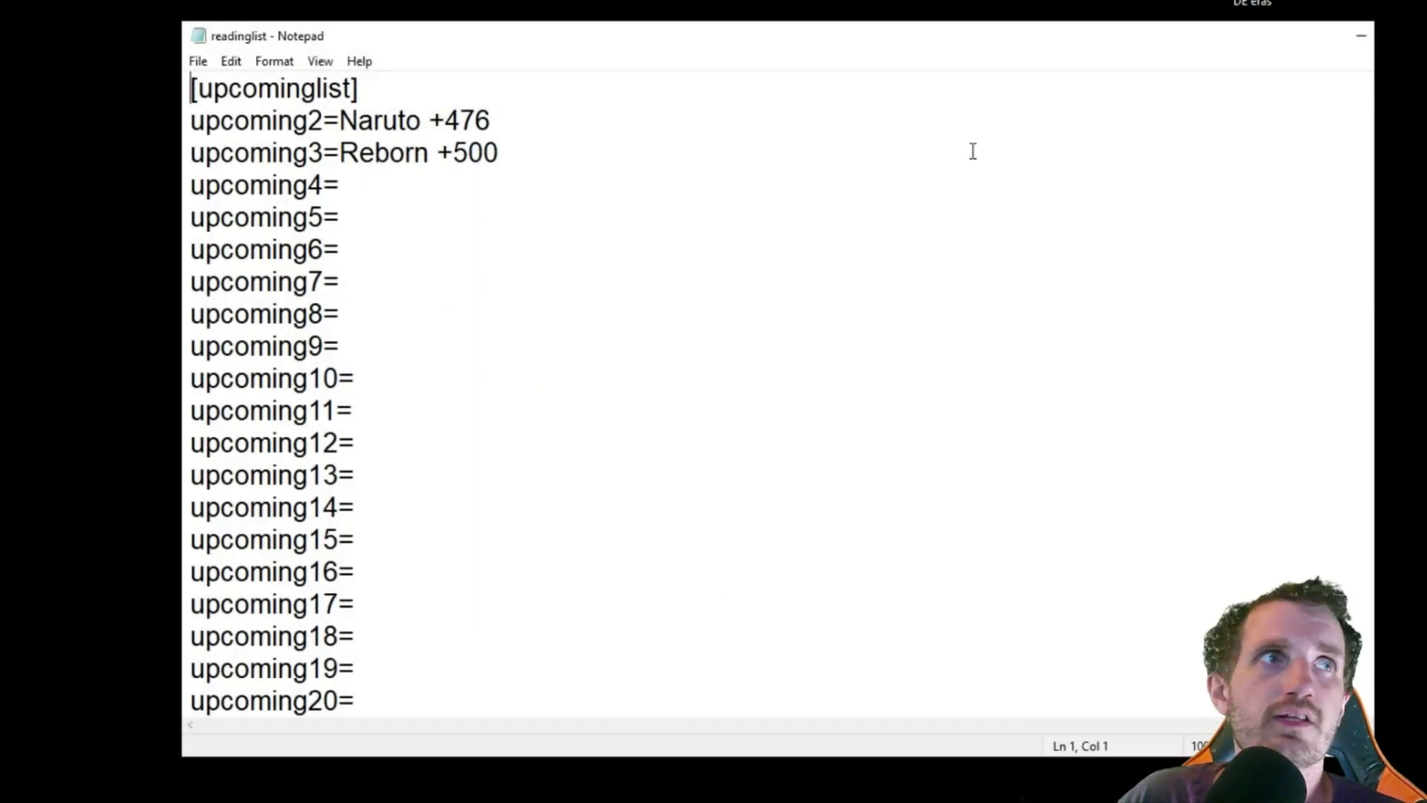
left_click_drag(1018, 46, 1031, 103)
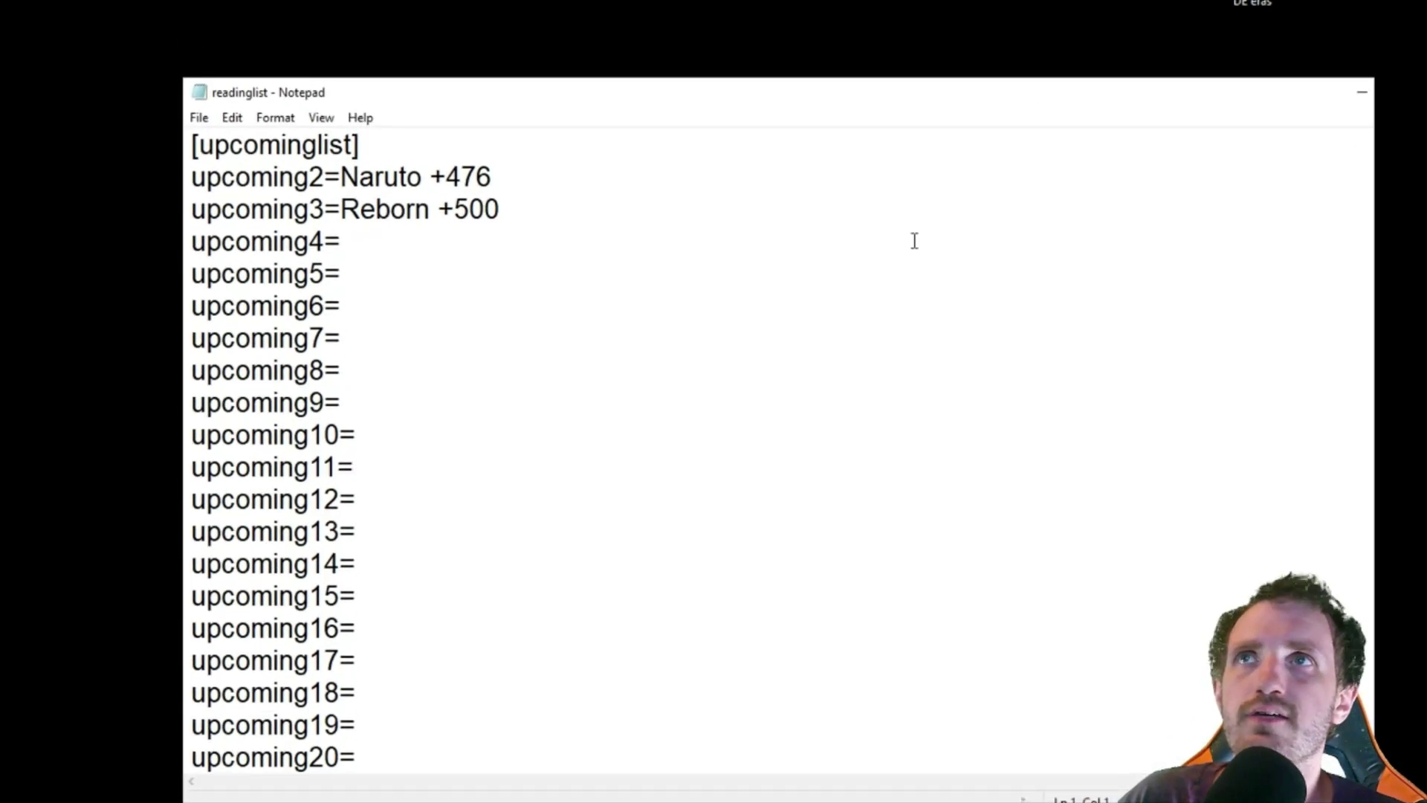
scroll(373, 399, "down", 4)
scroll(409, 658, "up", 3)
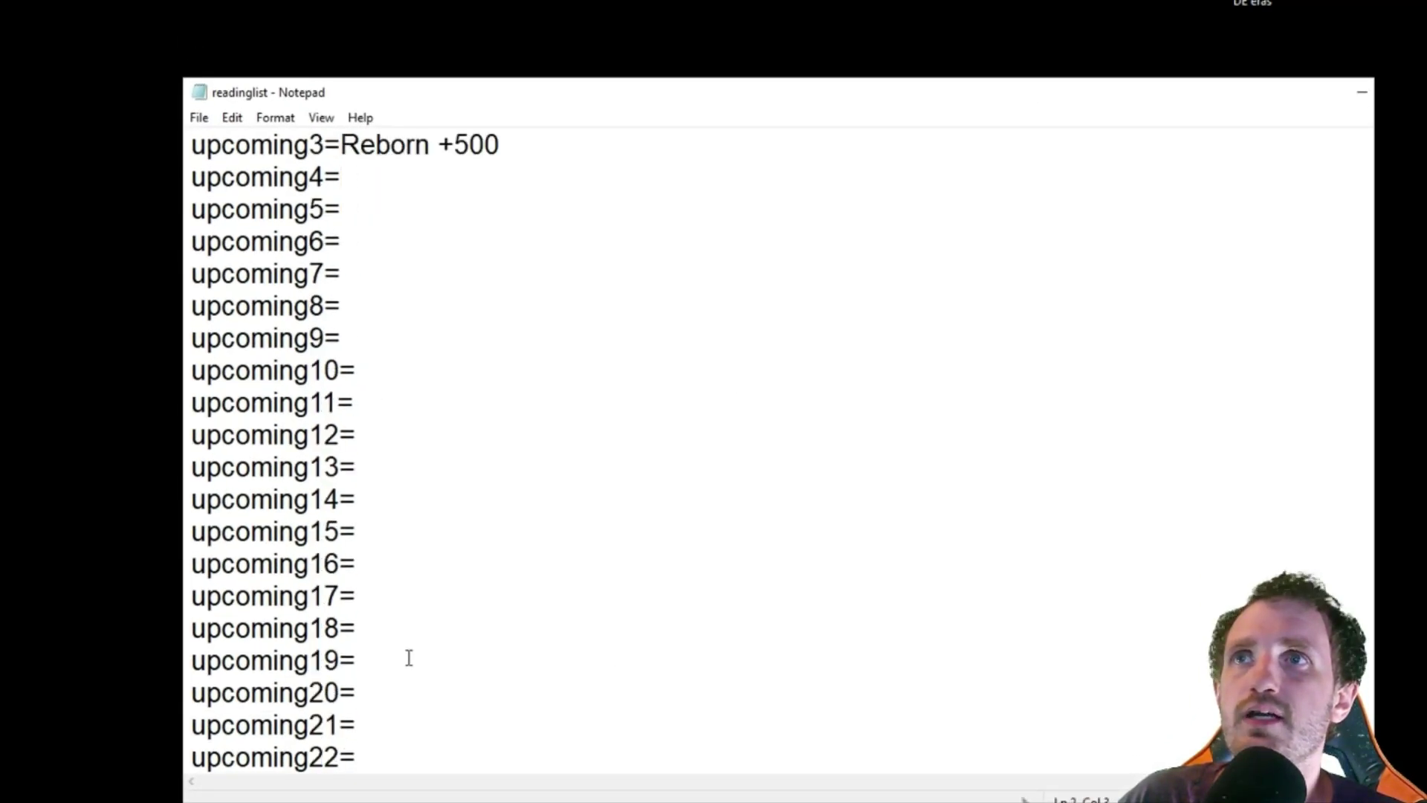
scroll(409, 657, "up", 2)
left_click(372, 236)
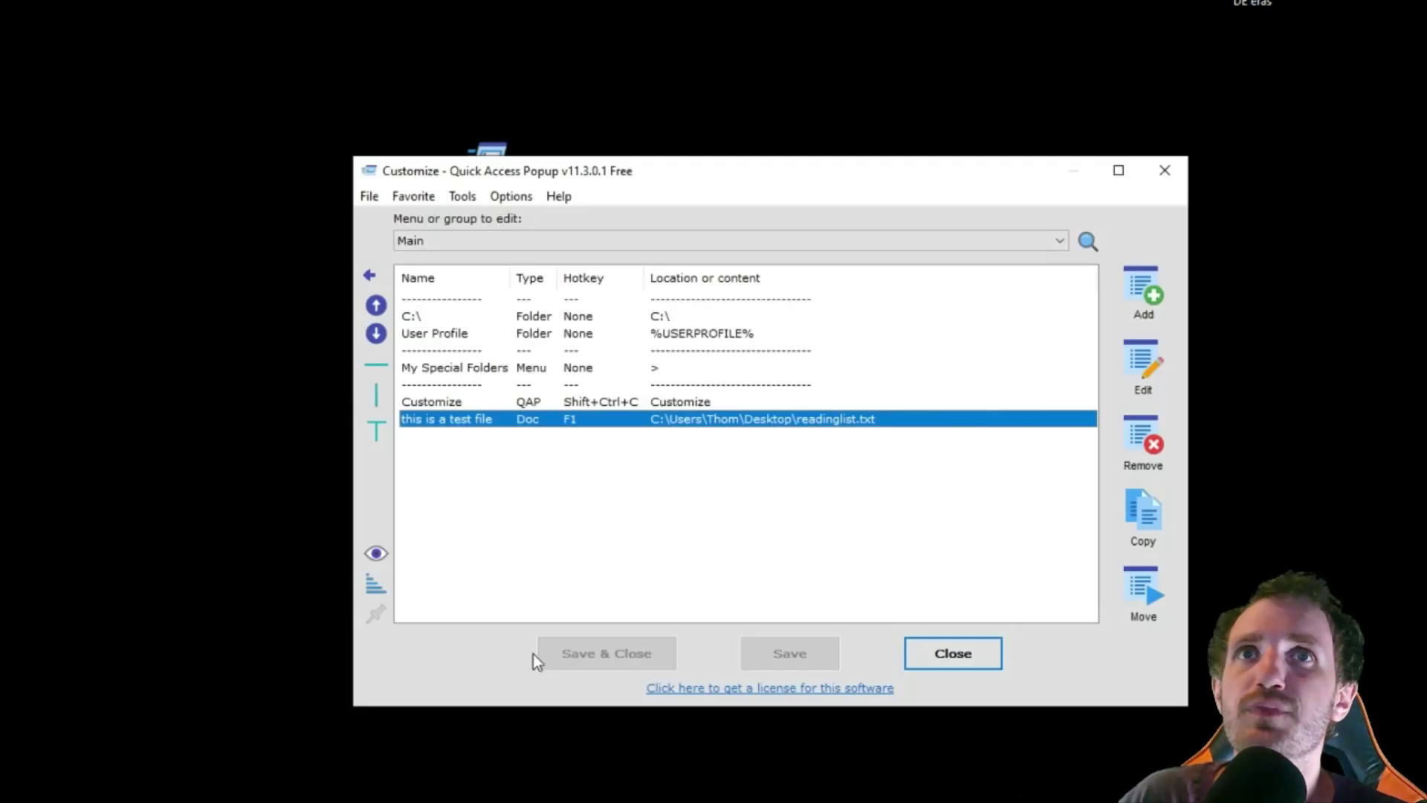
Reopen the reading list with the F1 shortcut, then close Notepad
middle_click(596, 583)
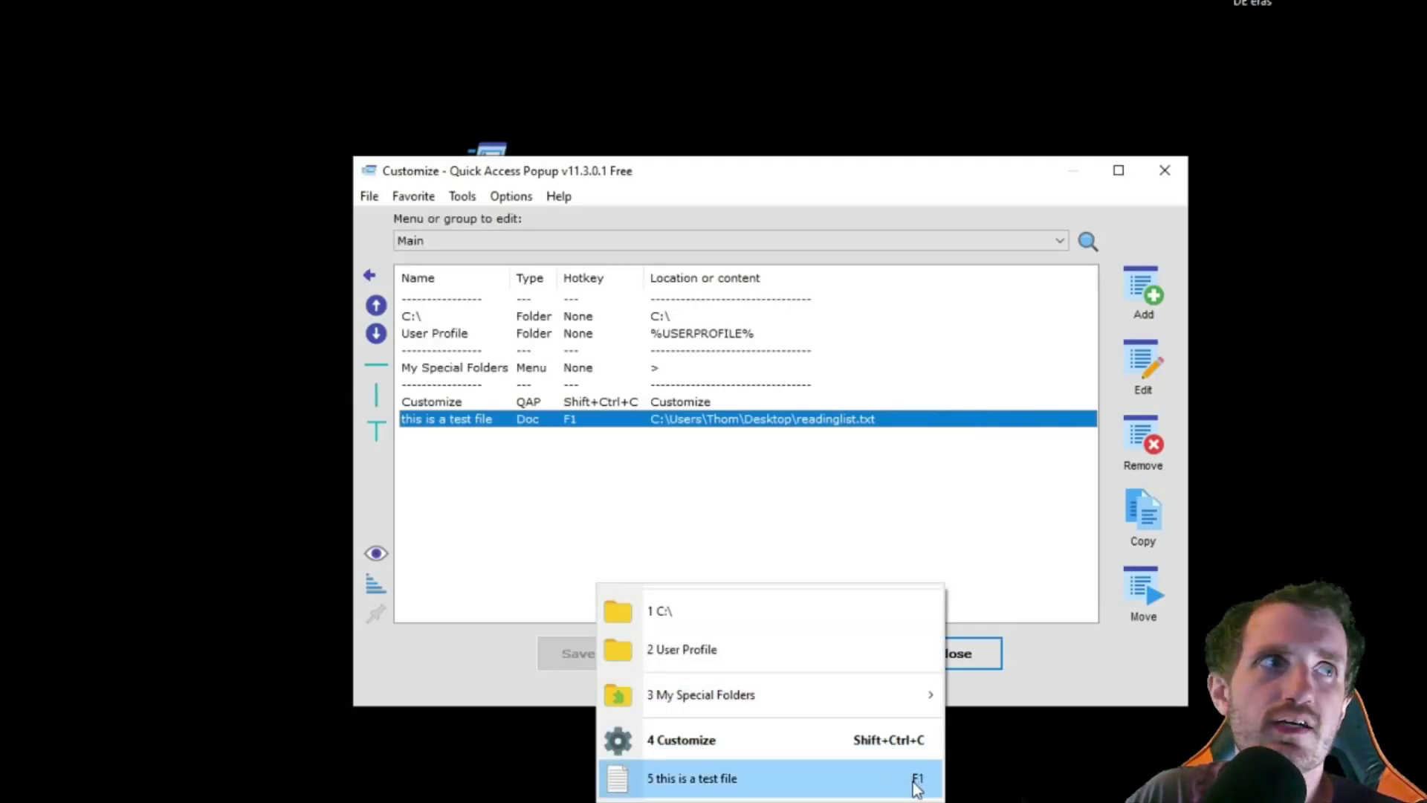
left_click(642, 476)
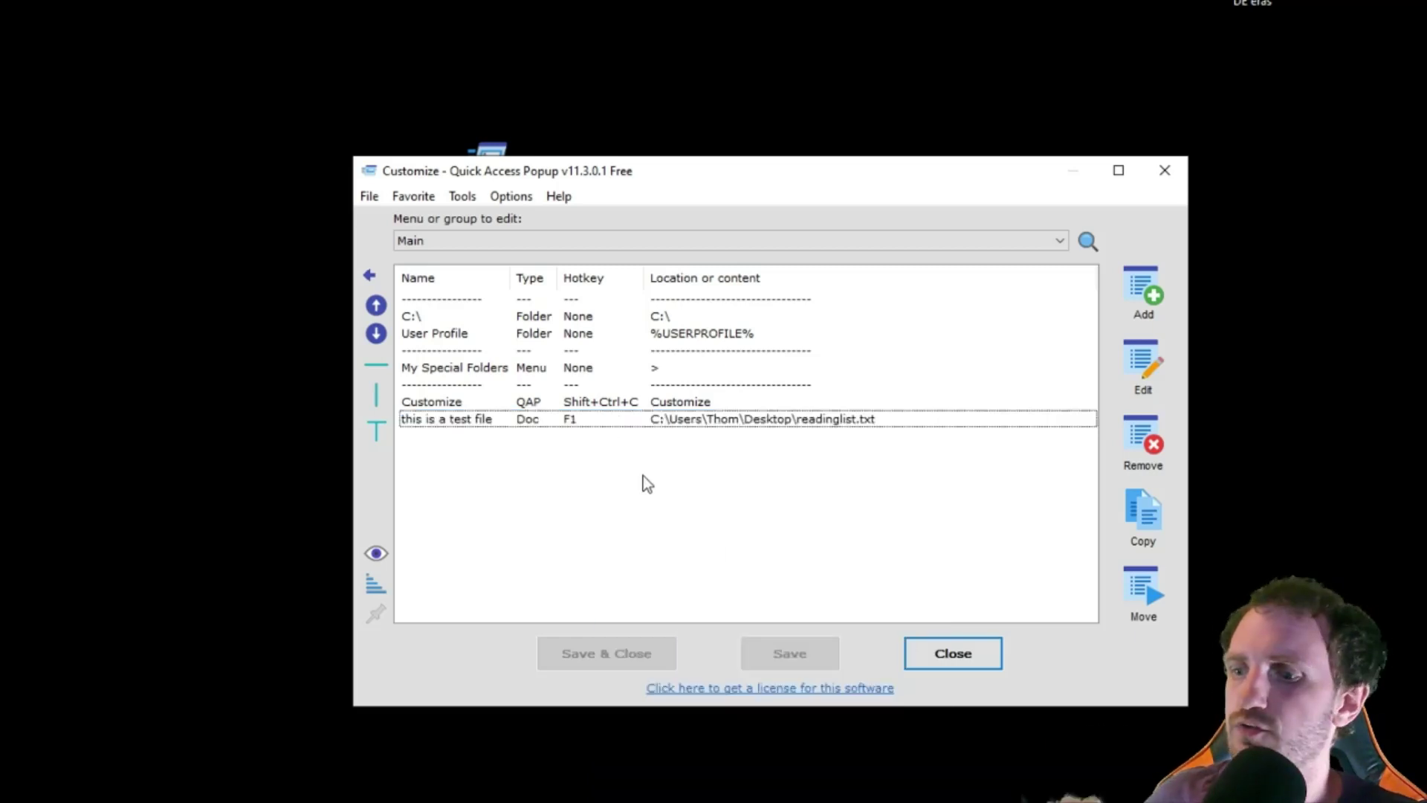
key("F1")
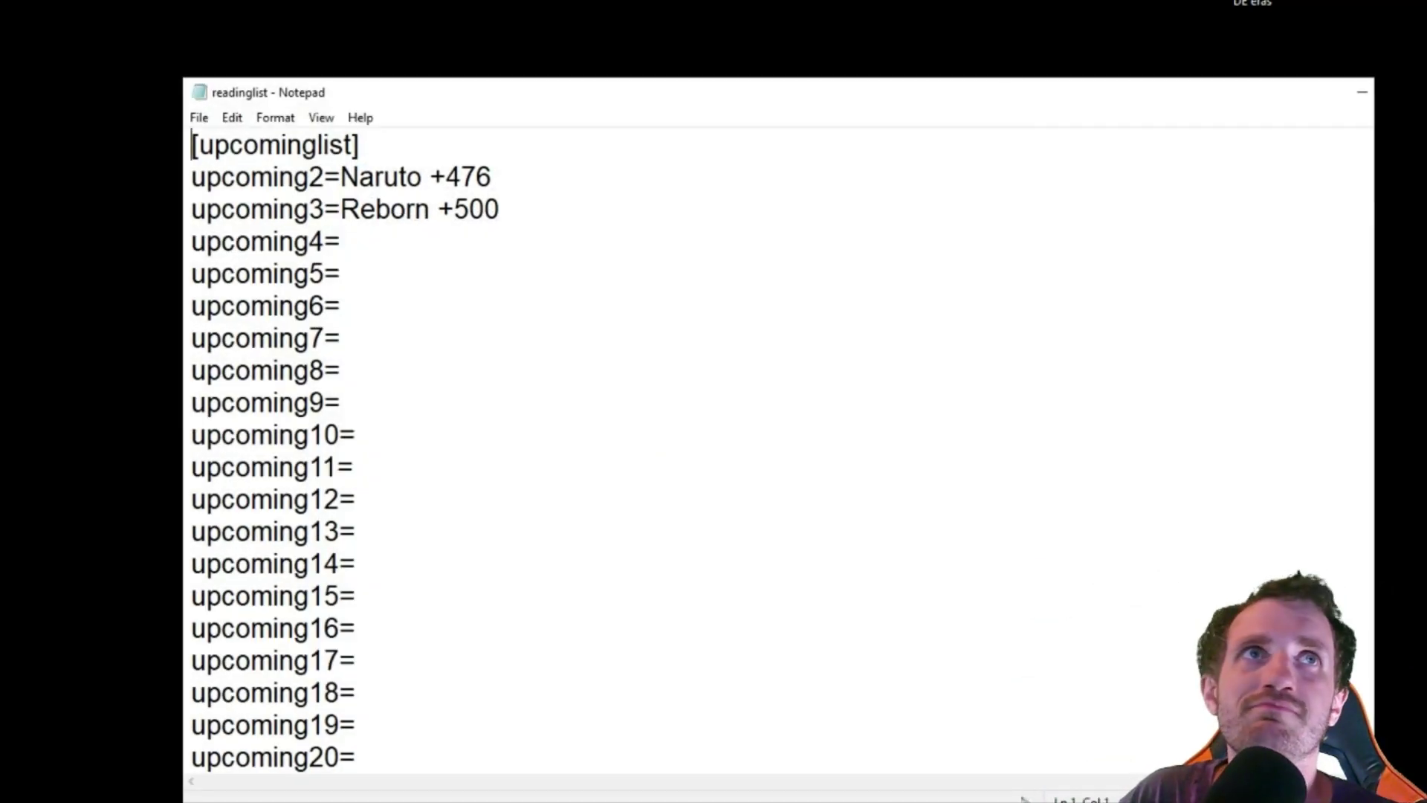
key("alt+F4")
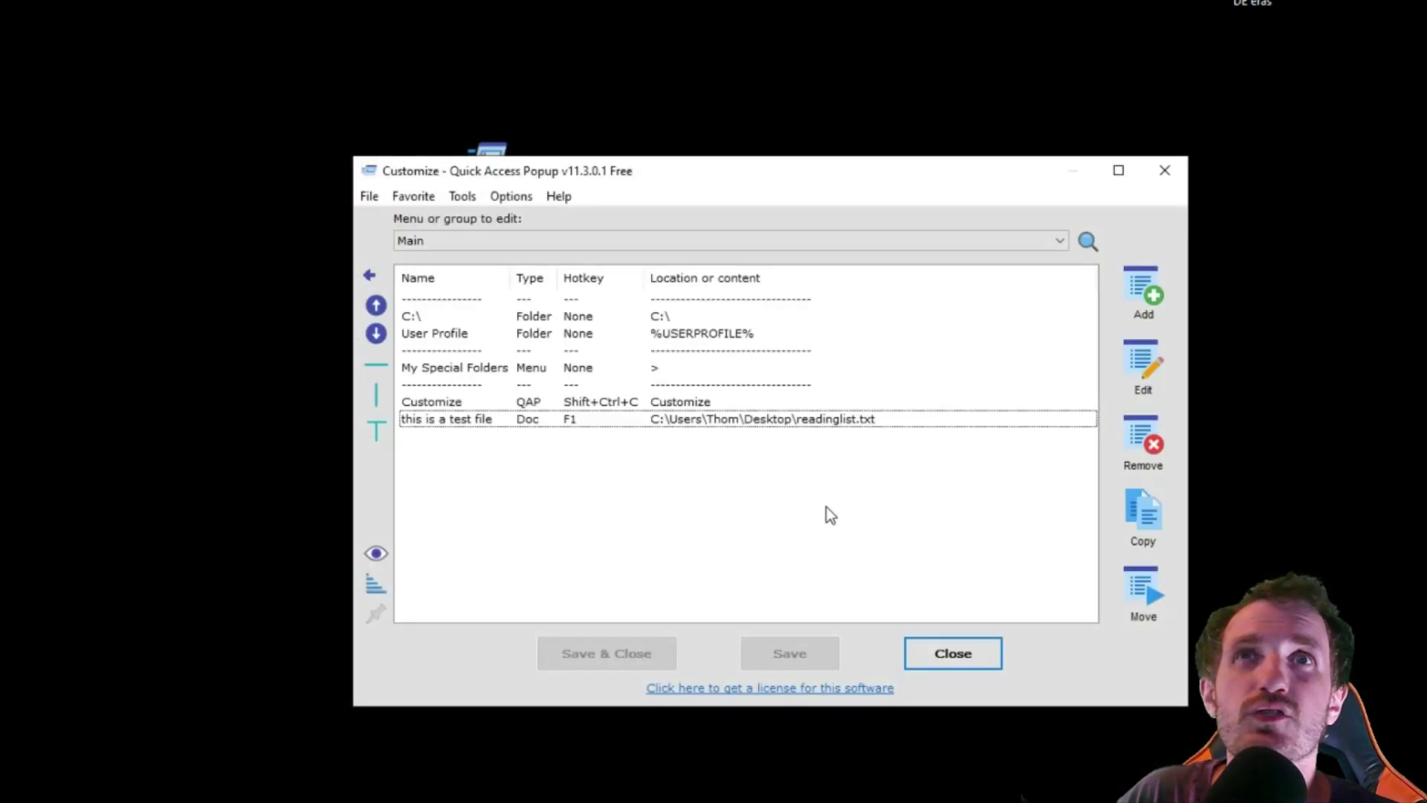
Move 'this is a test file' below User Profile, save, and preview the new popup order
left_click(555, 425)
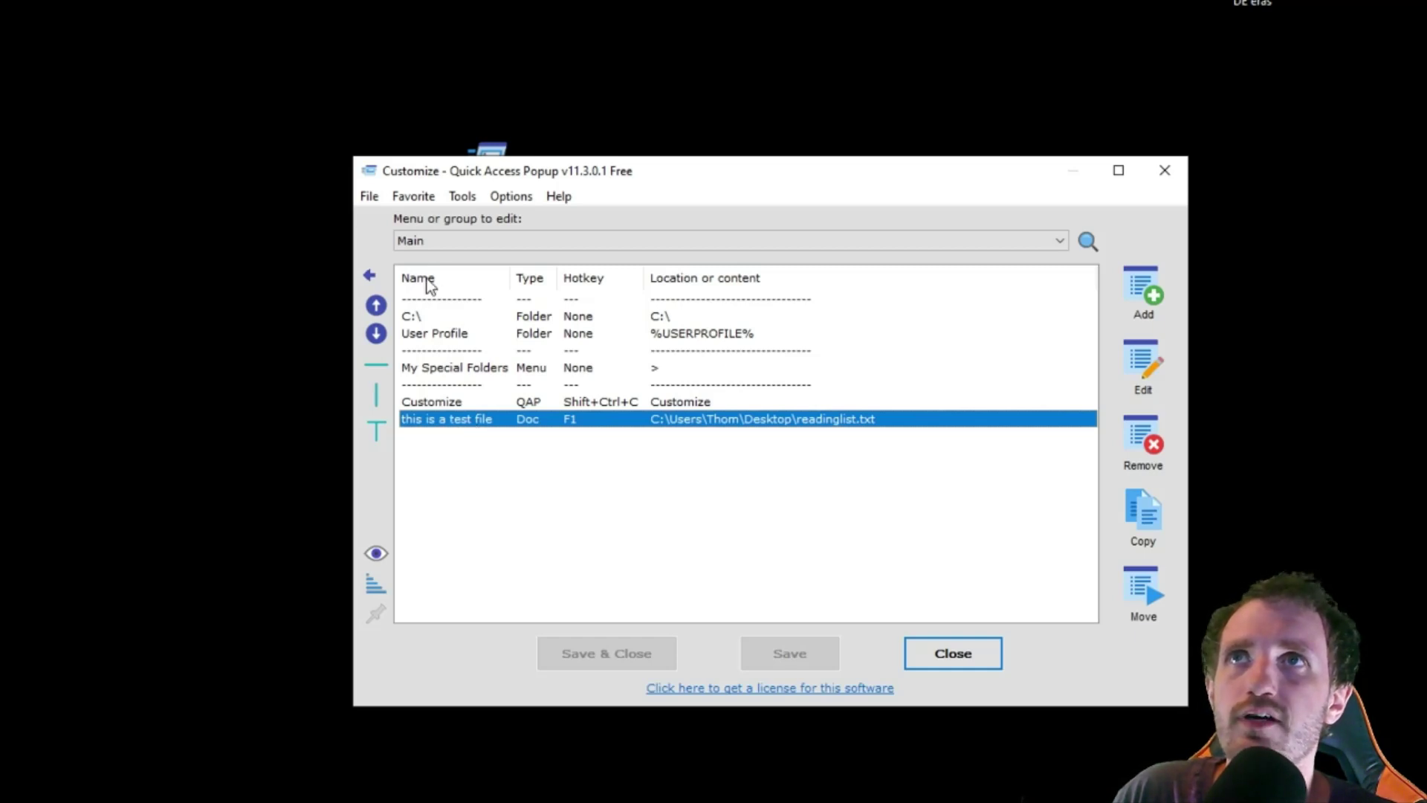
left_click_drag(516, 423, 527, 348)
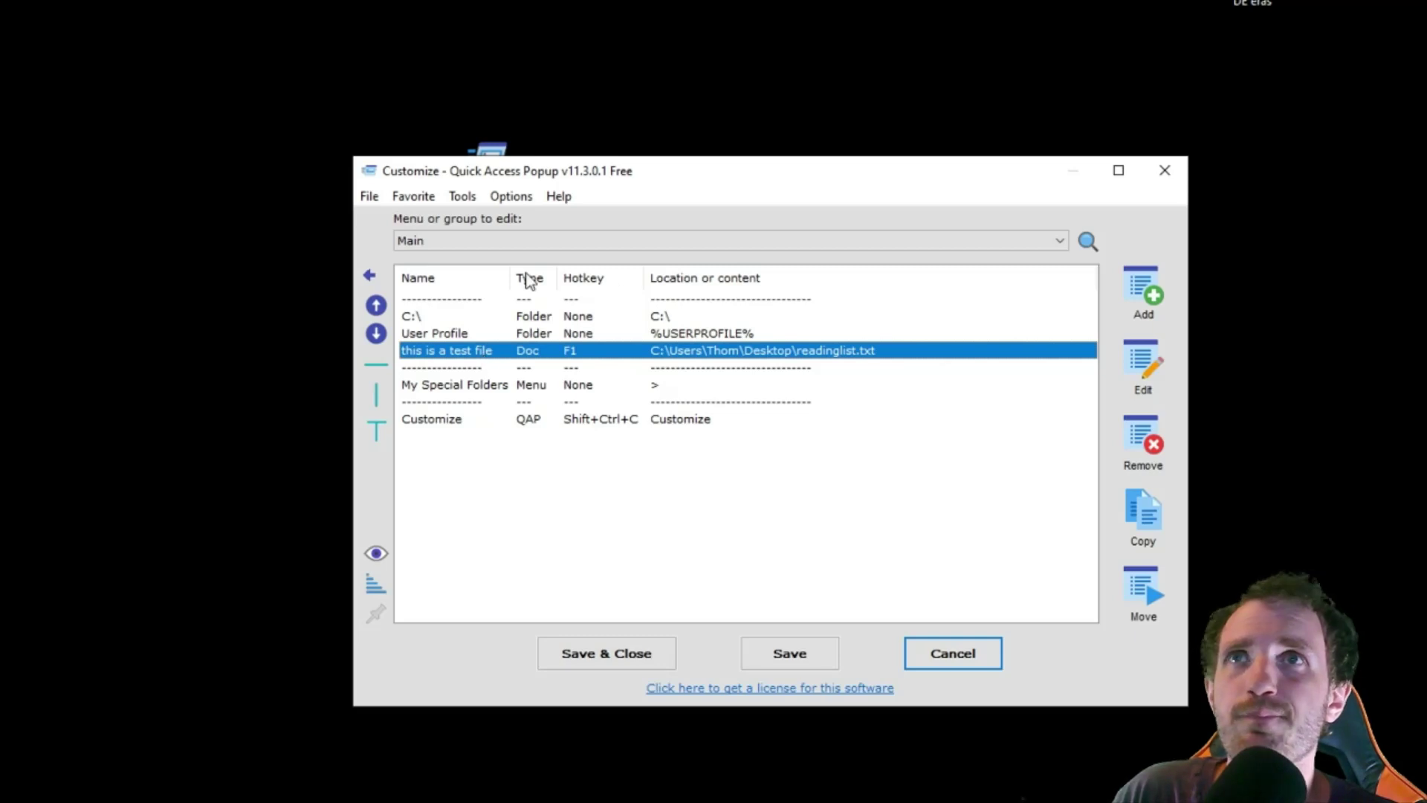
left_click(702, 565)
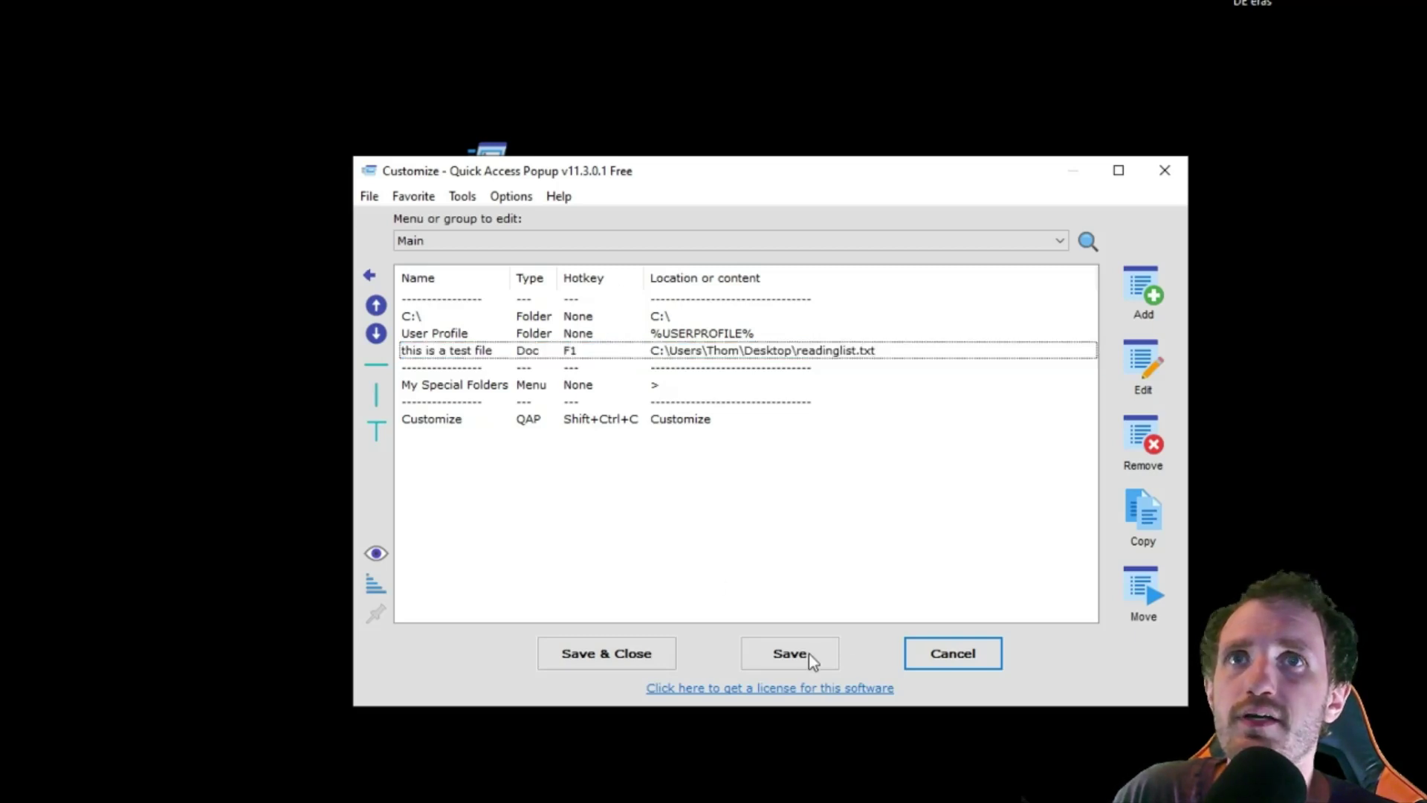
left_click(808, 653)
middle_click(696, 443)
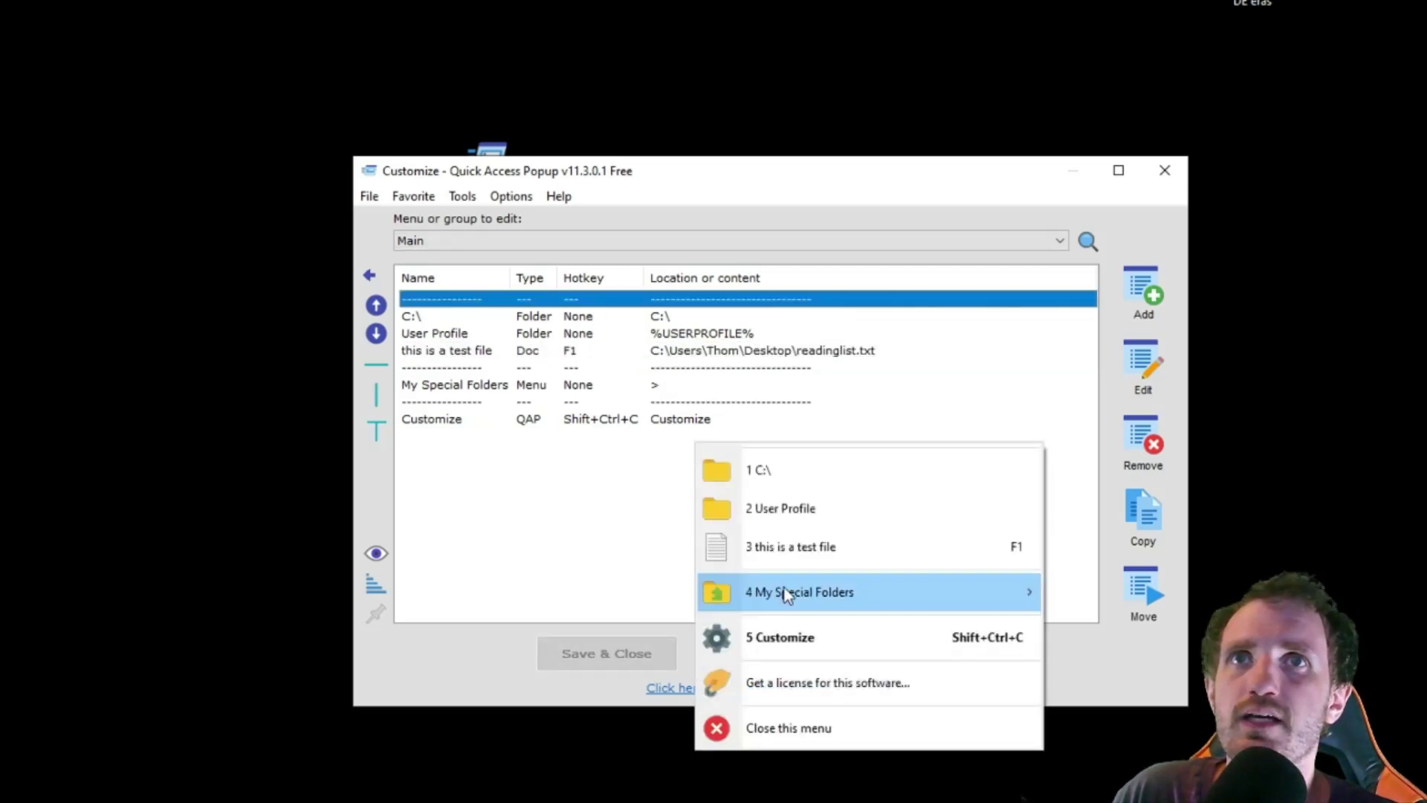
left_click(511, 526)
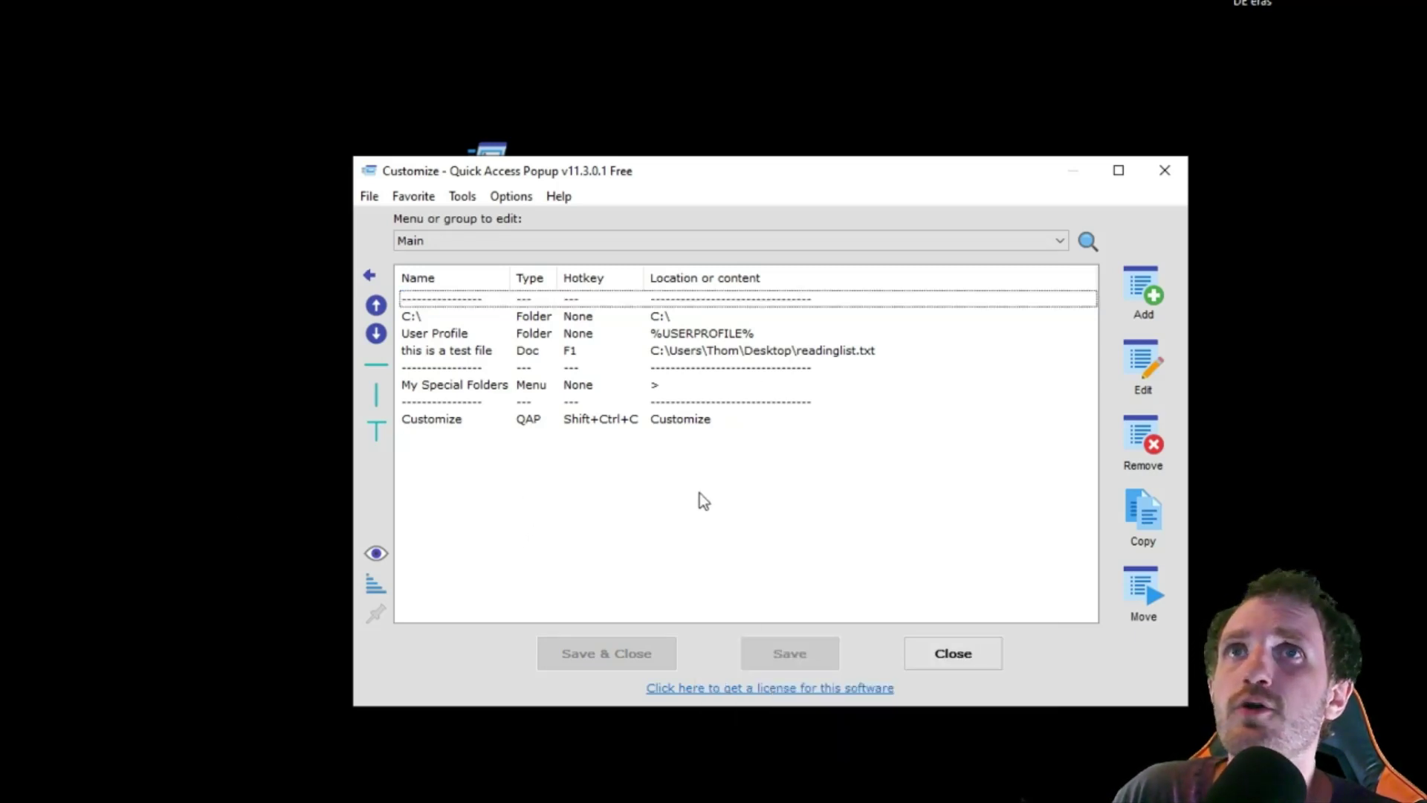
left_click(445, 367)
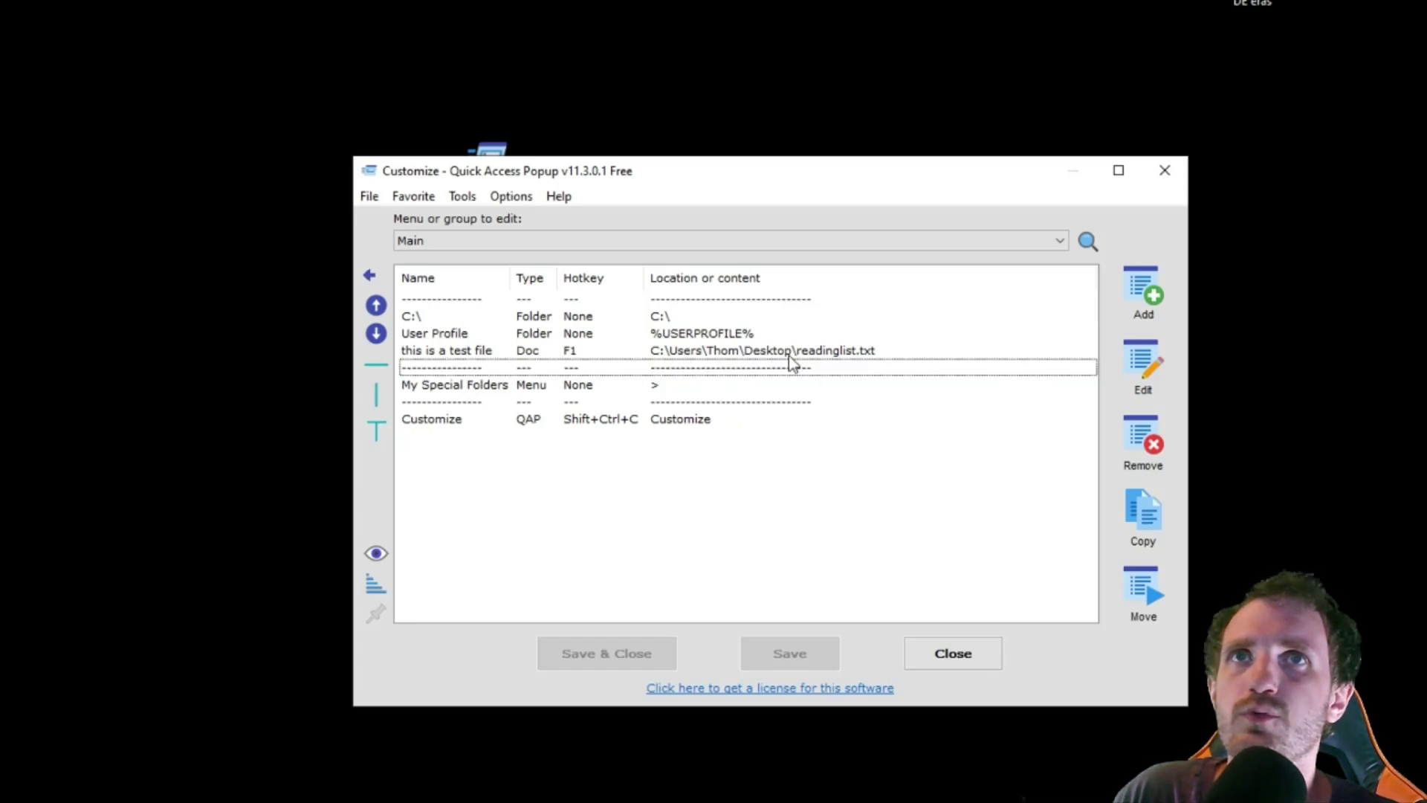
middle_click(773, 339)
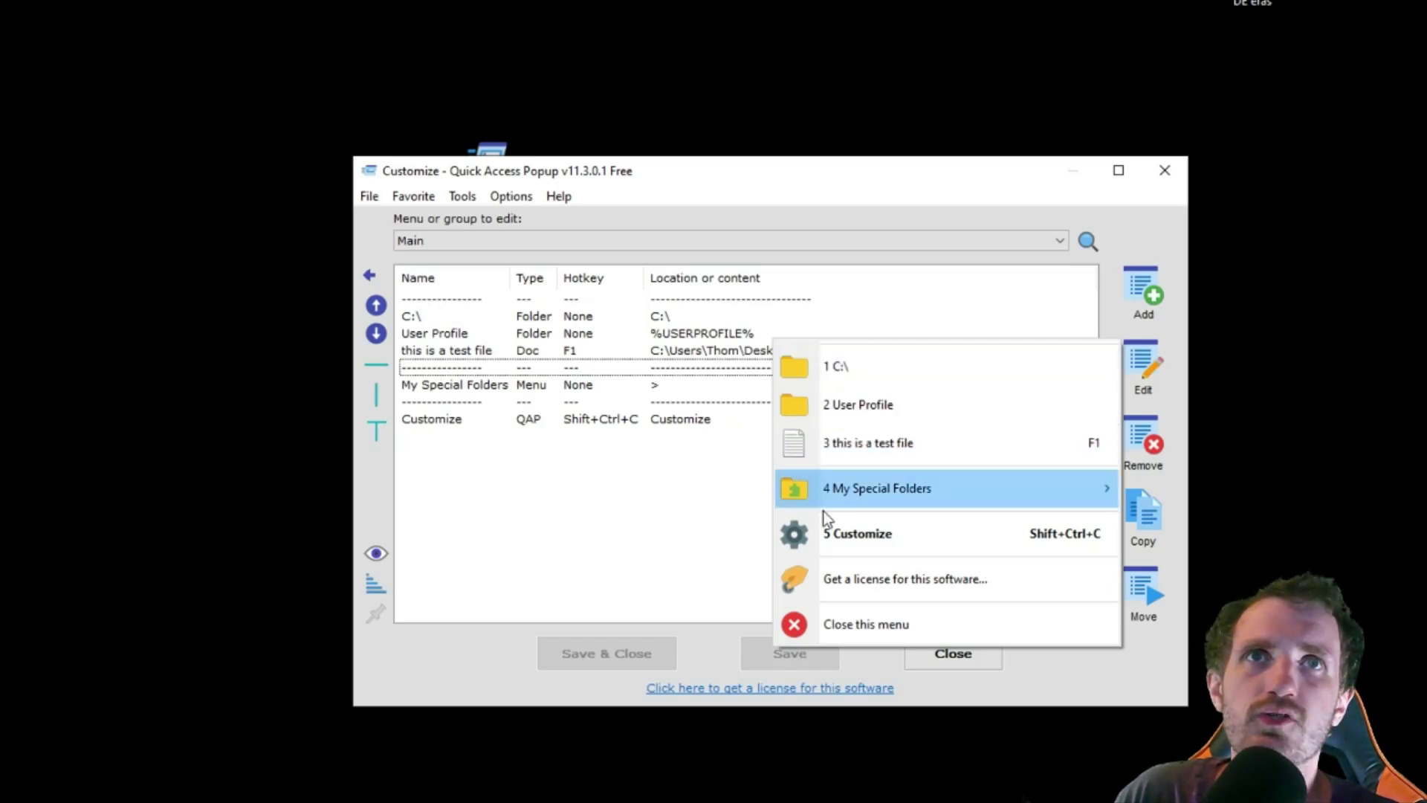
left_click(622, 511)
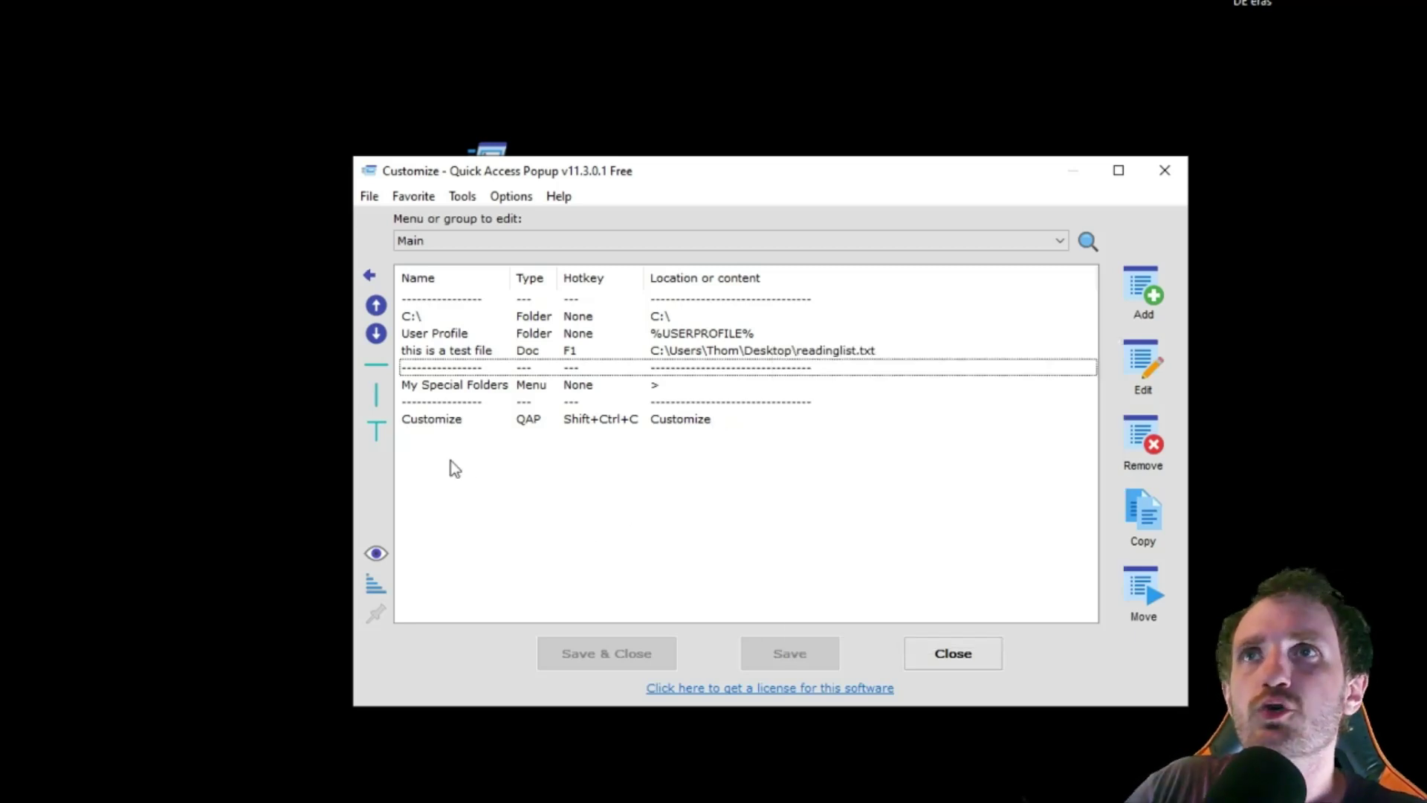
left_click(470, 403)
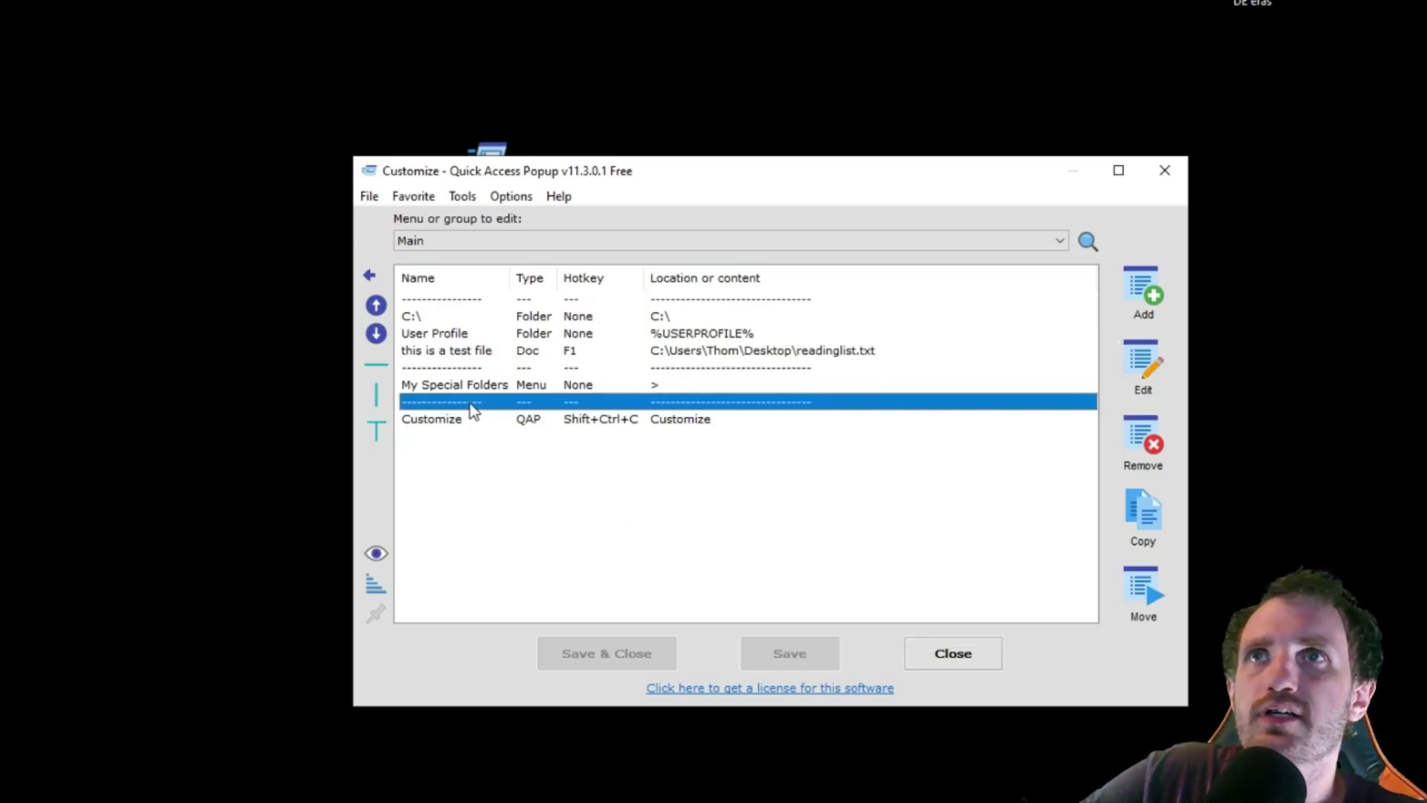
left_click(485, 449)
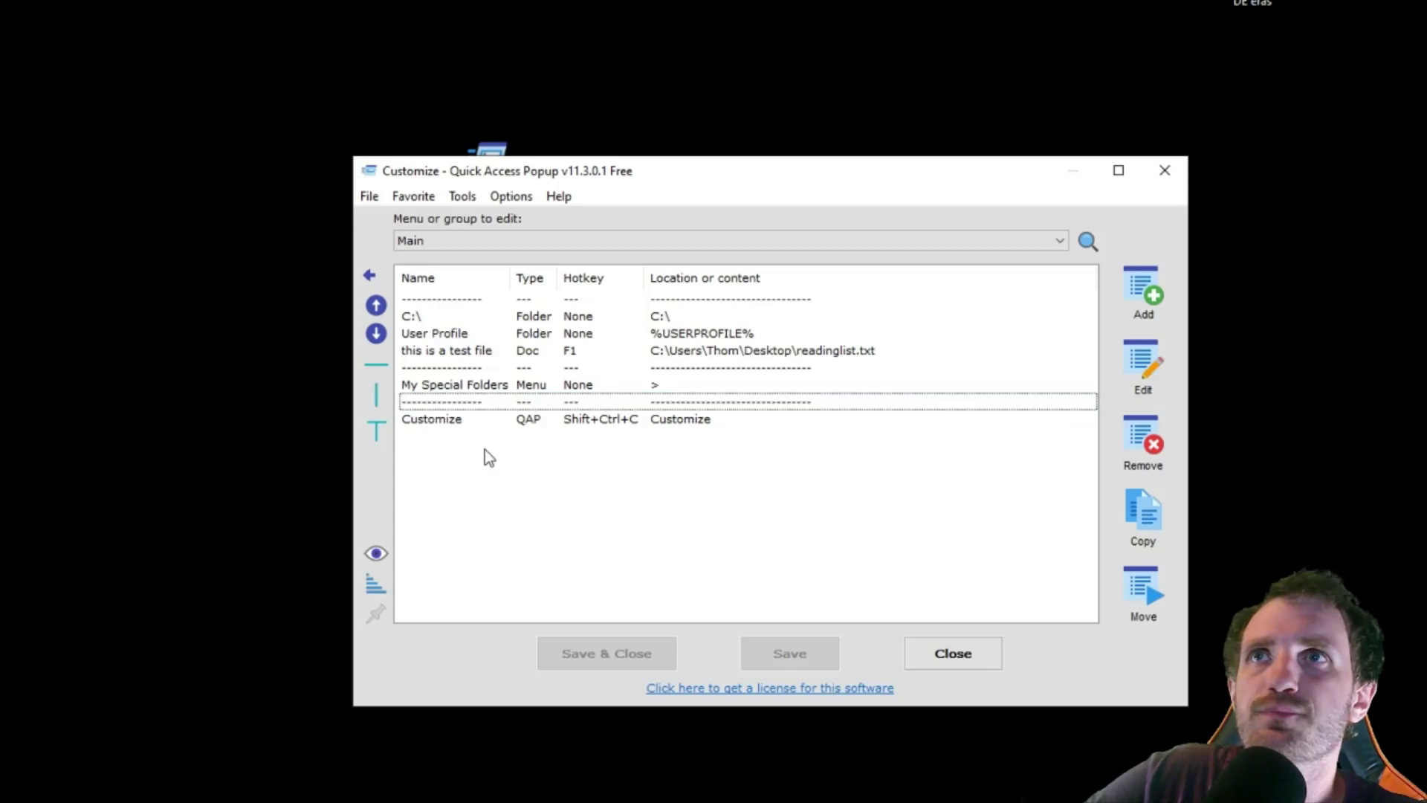
Insert a separator after Customize, save, and check it in the popup menu preview
left_click(377, 376)
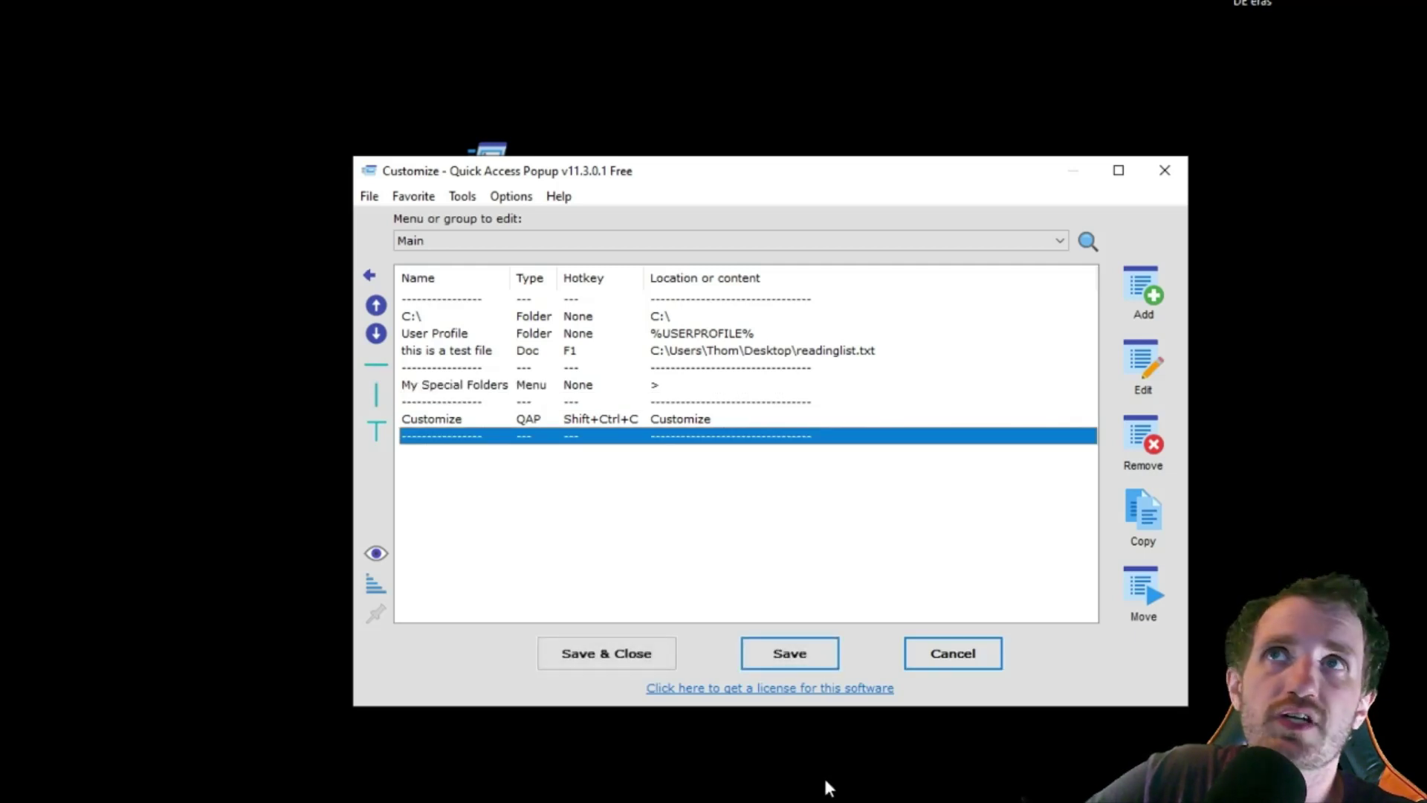
left_click(765, 661)
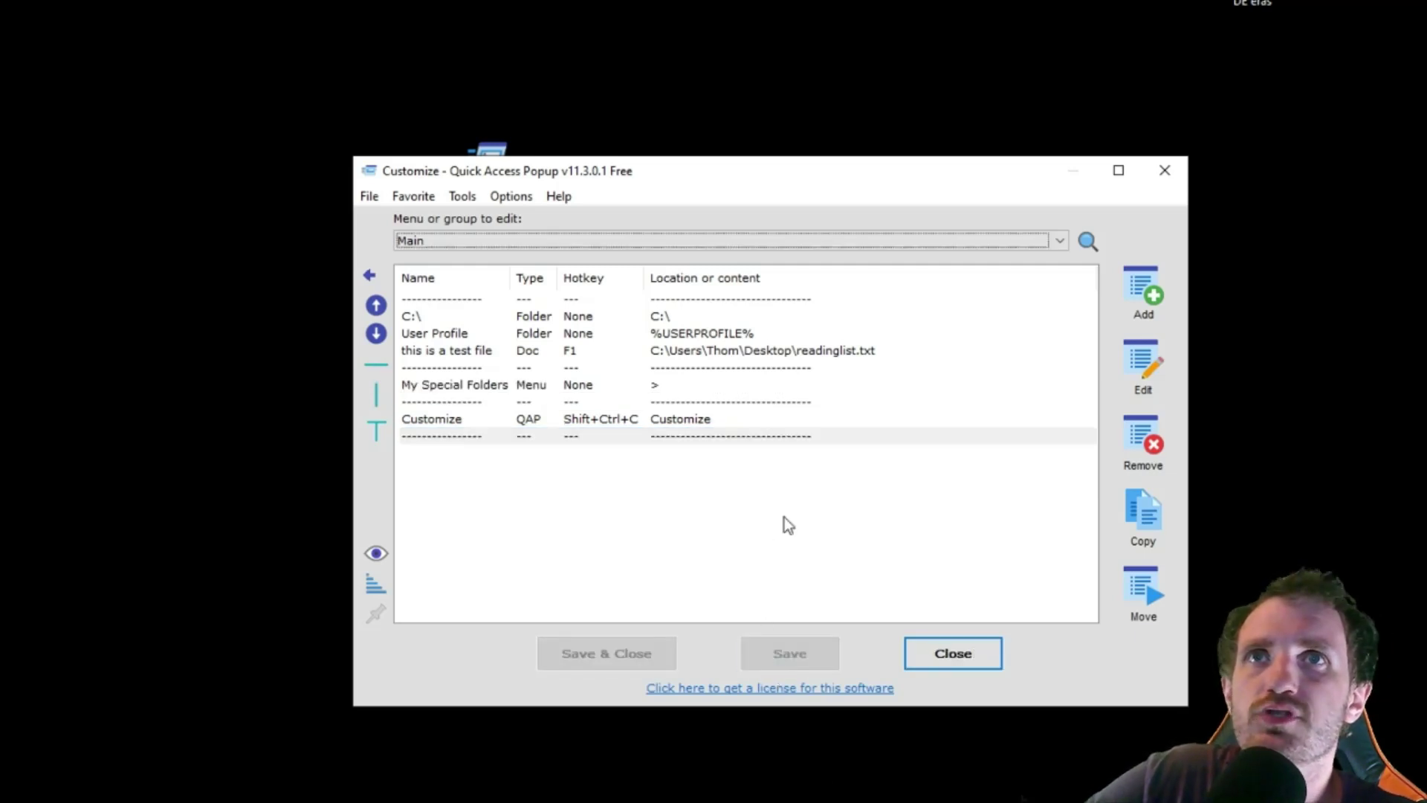
key("Tab")
middle_click(691, 354)
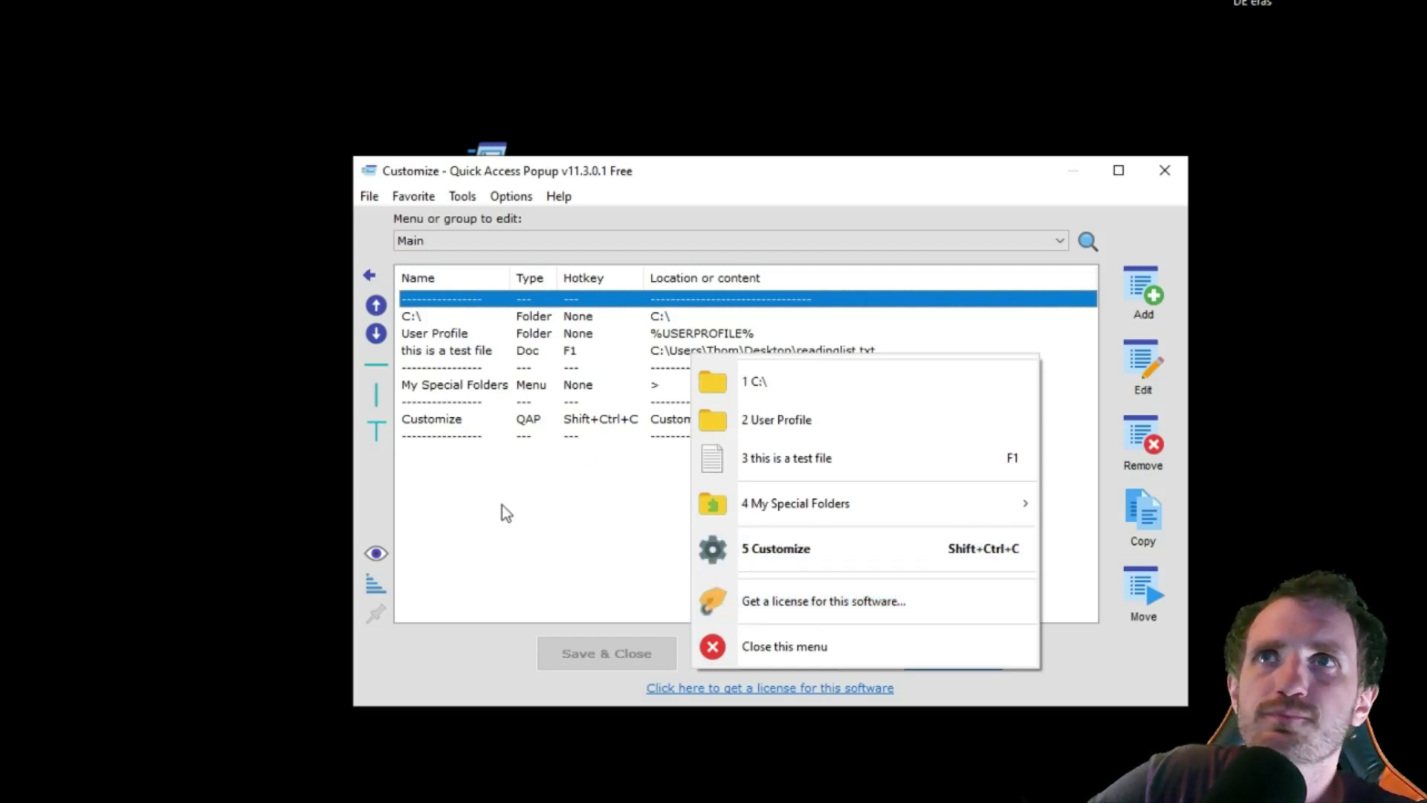
left_click(591, 515)
middle_click(648, 484)
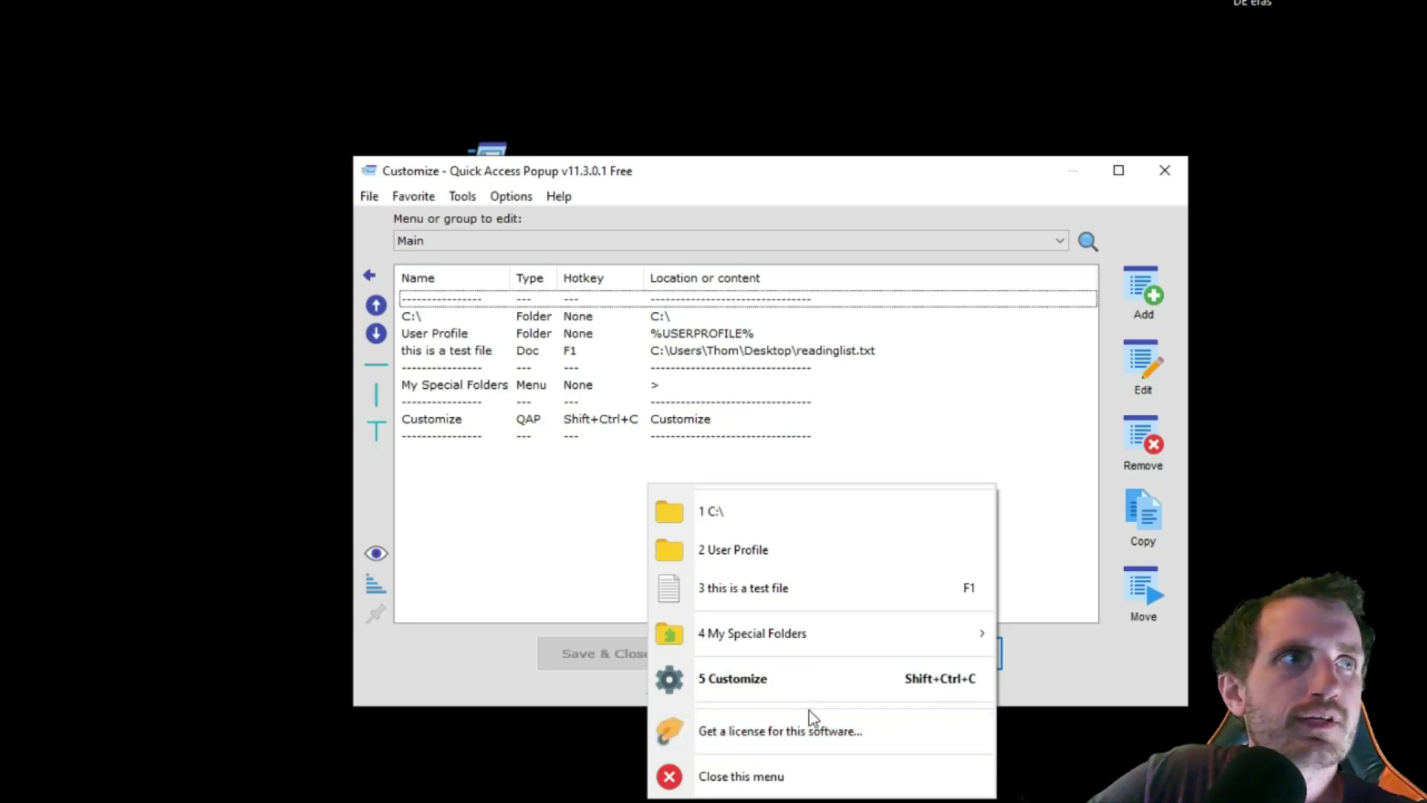
left_click(547, 541)
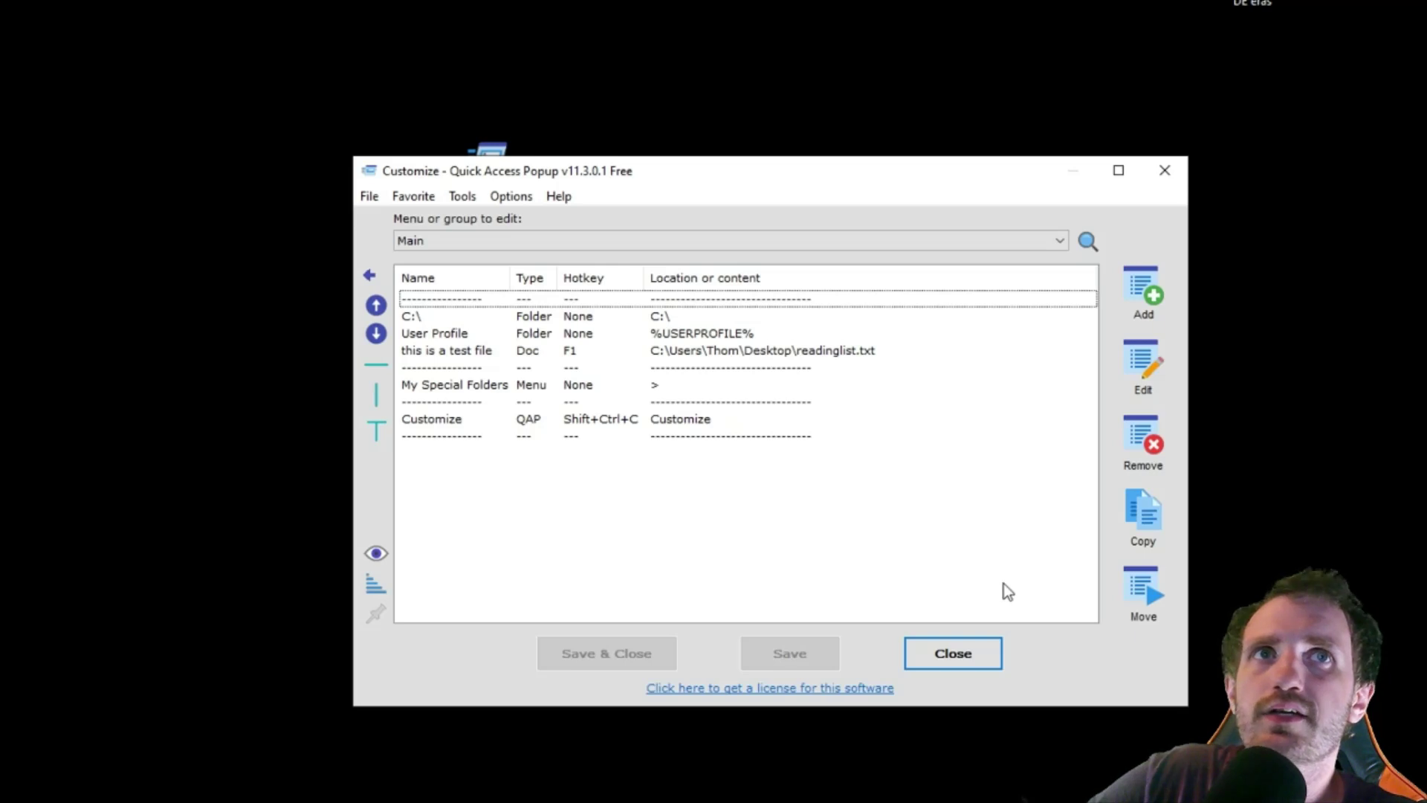
Glance at the test file's context menu, then show the Tools menu
right_click(467, 348)
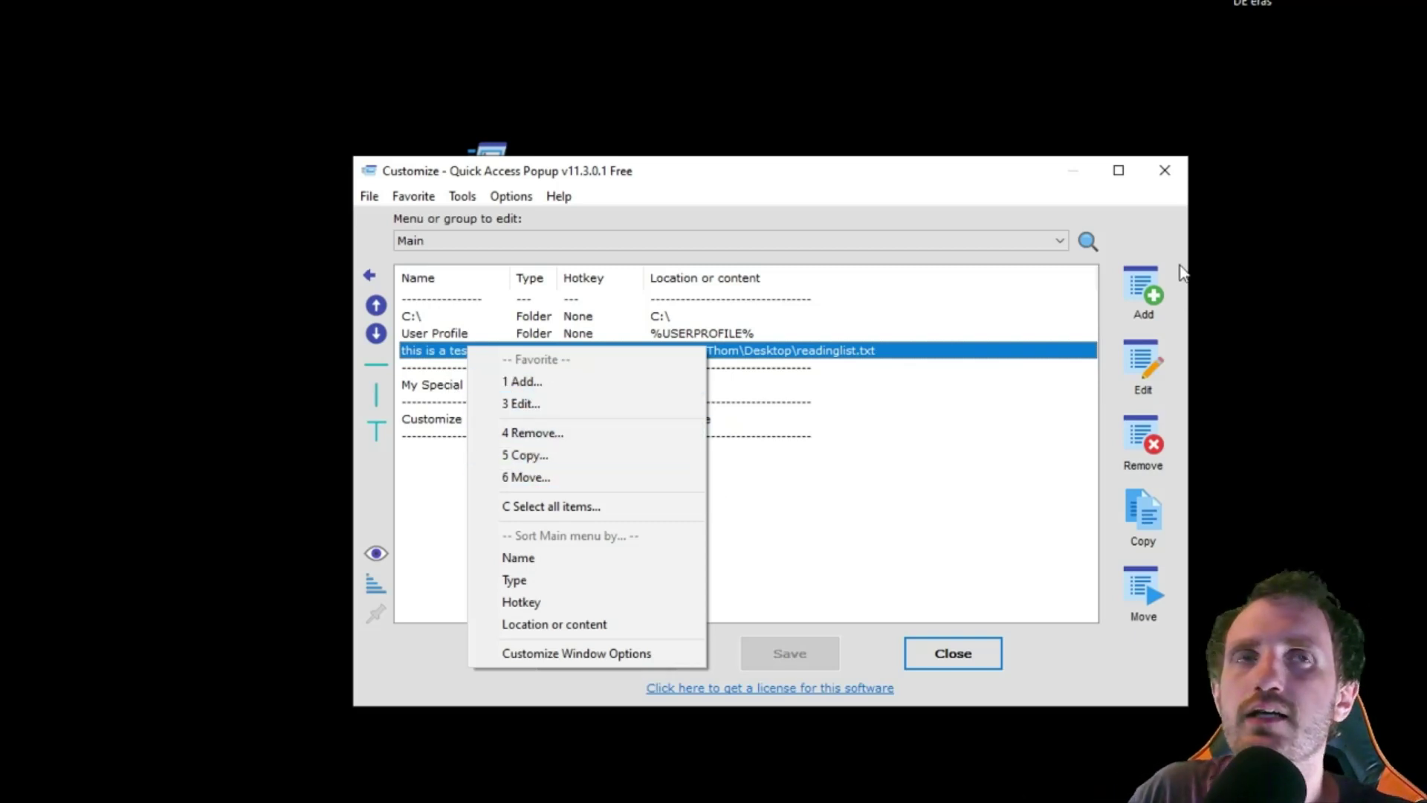
left_click(792, 520)
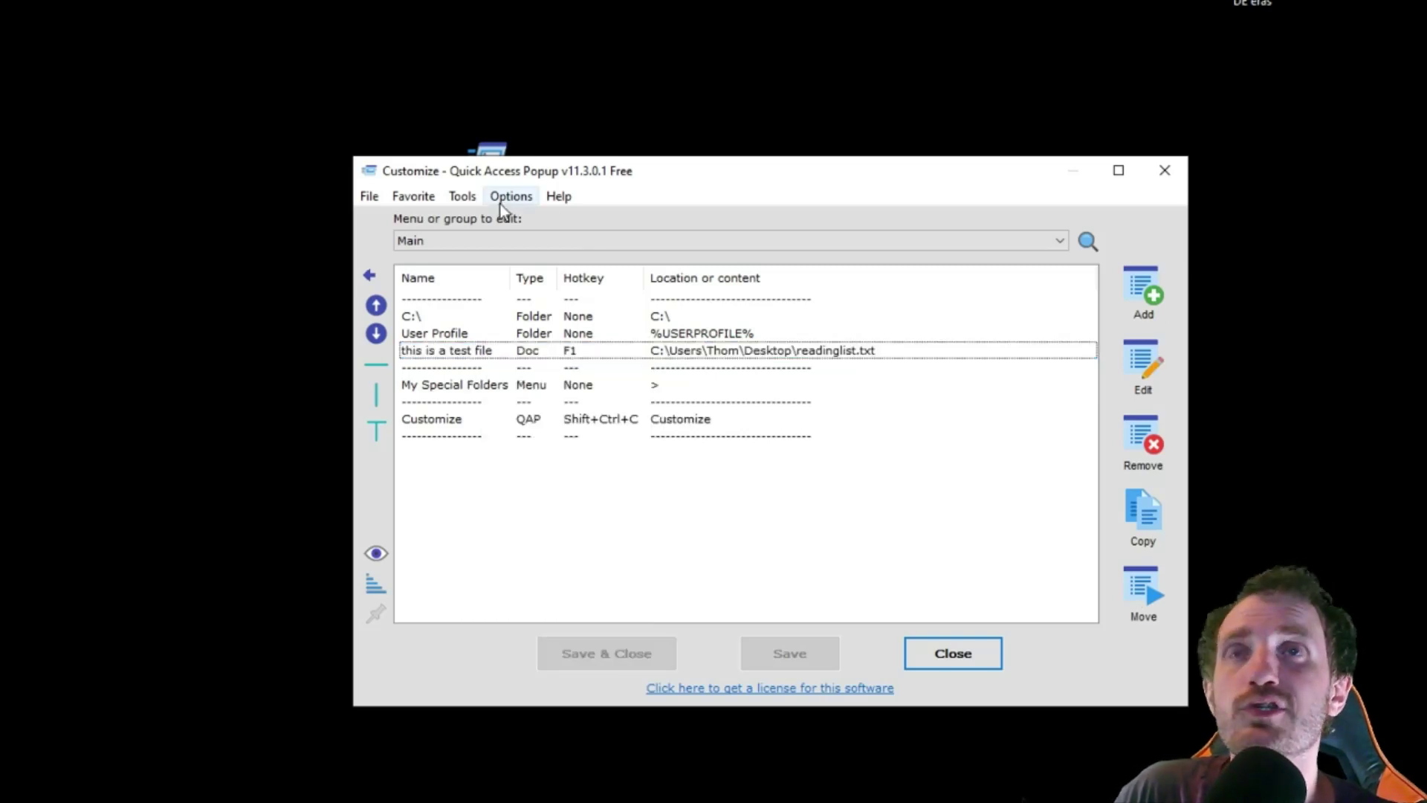
left_click(453, 199)
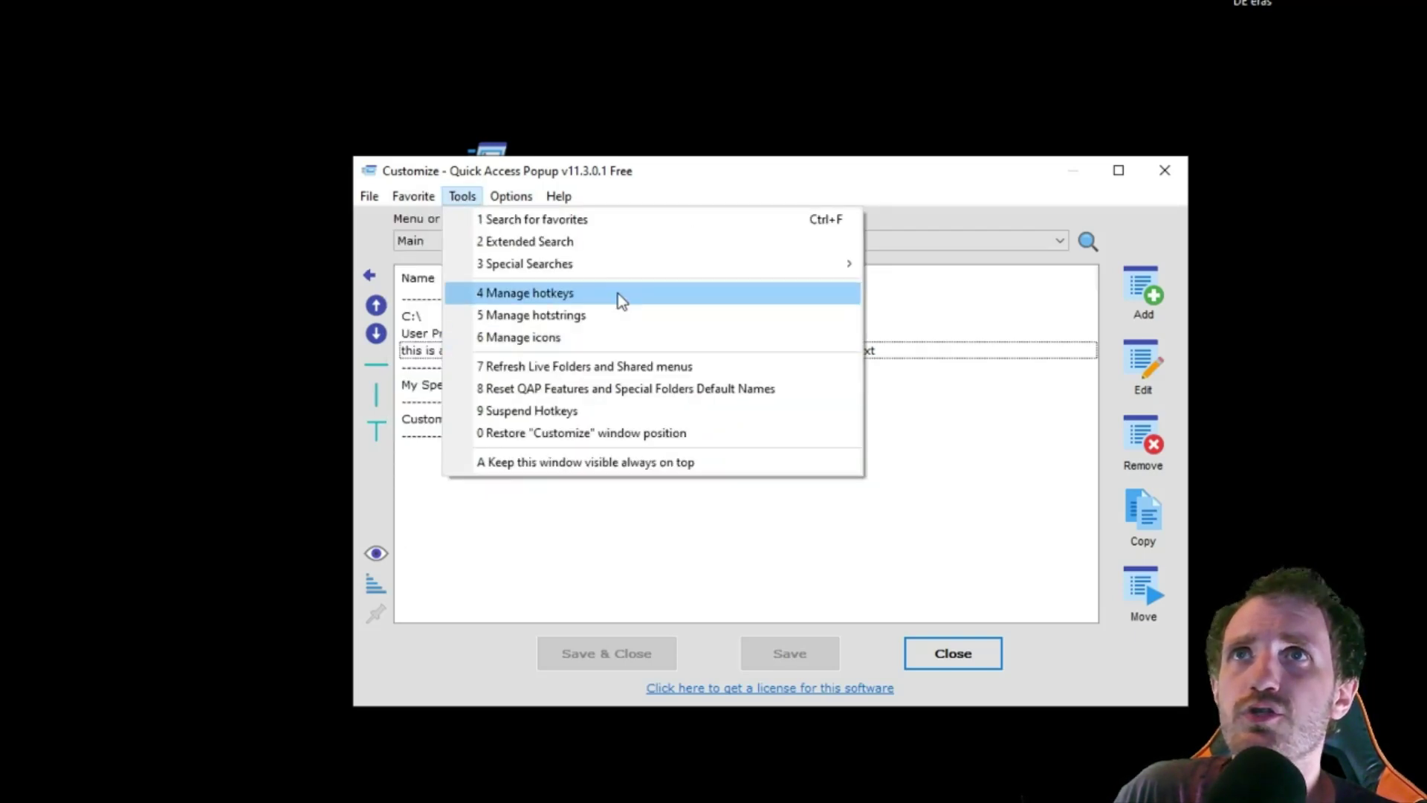
Inspect the test file's F1 entry in Manage hotkeys and the empty Hotstrings list, then close
left_click(574, 292)
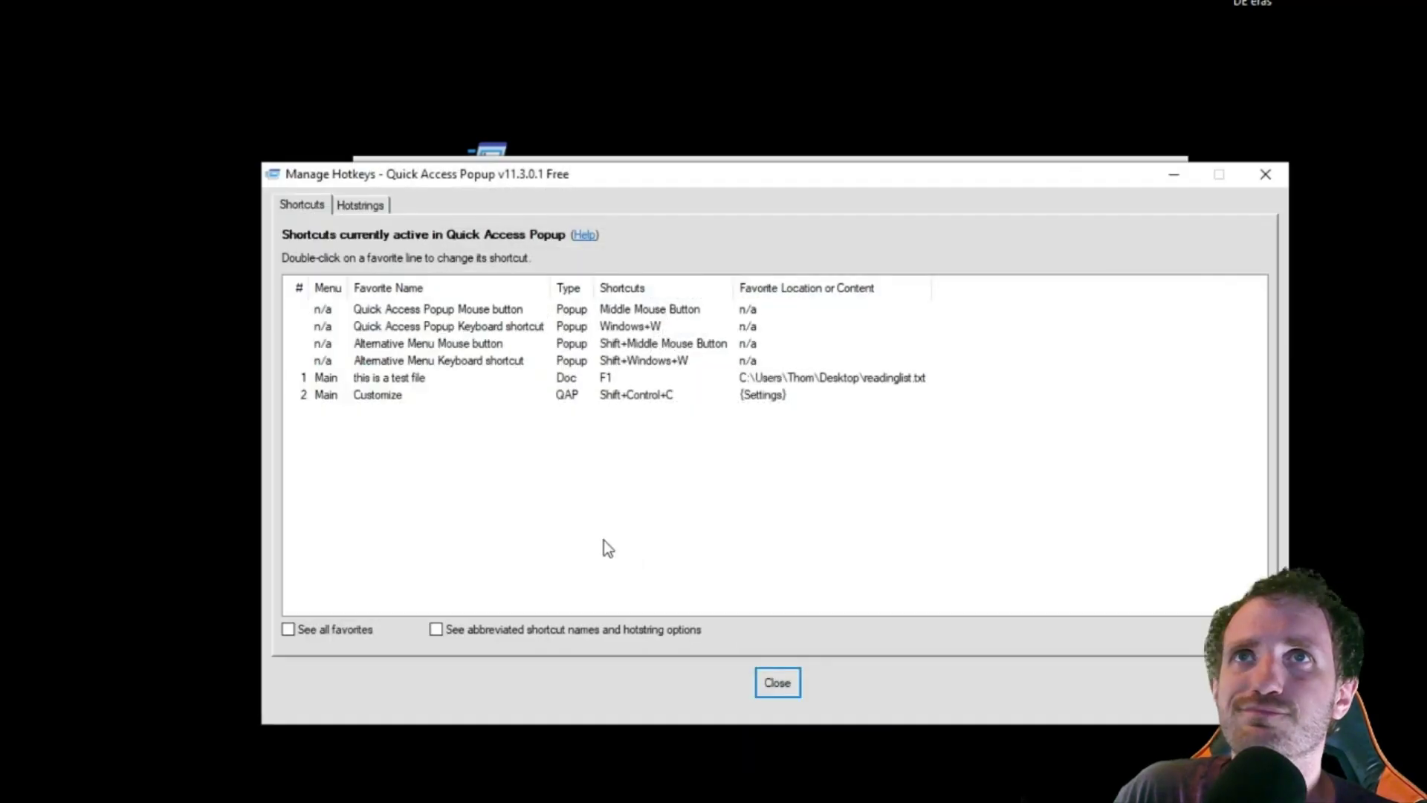
left_click(446, 379)
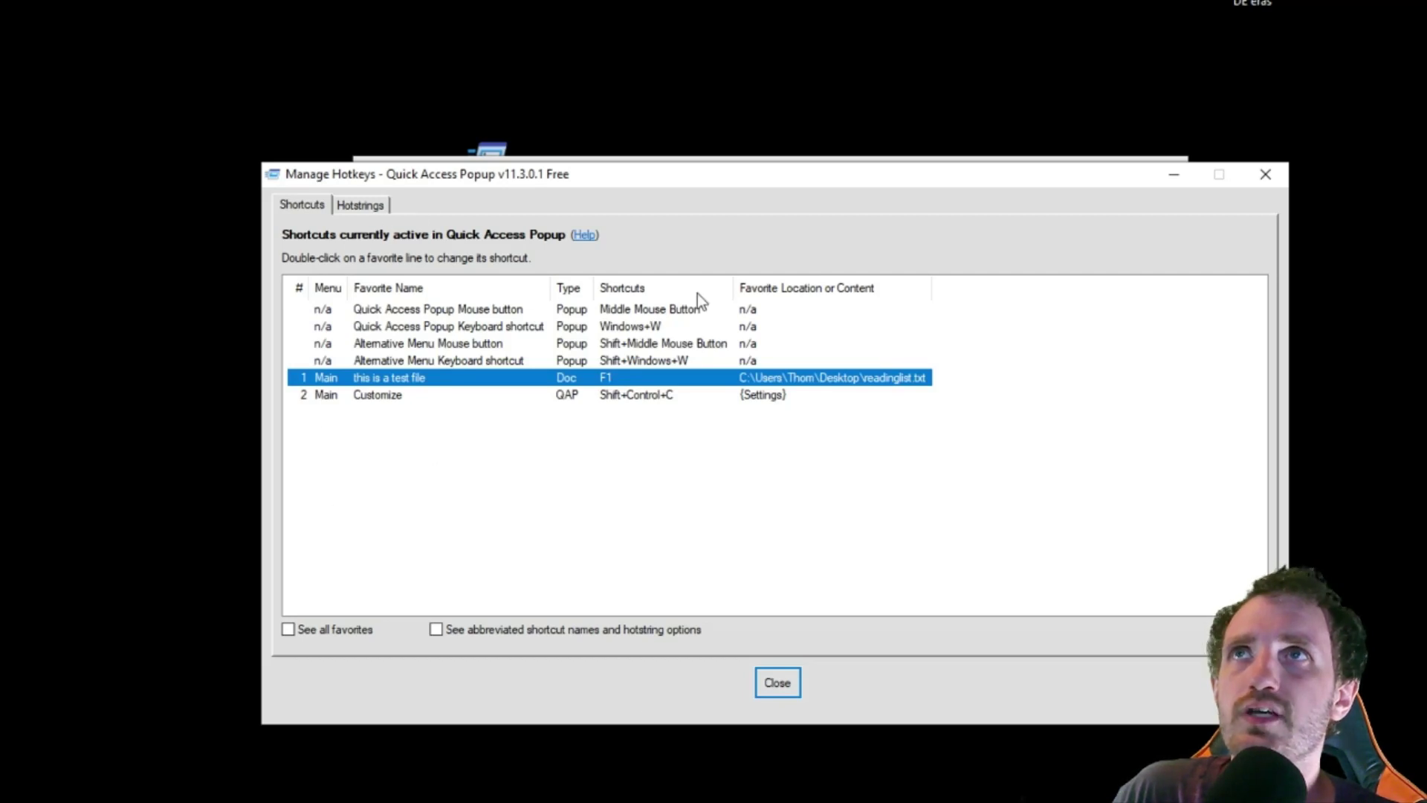
left_click(360, 206)
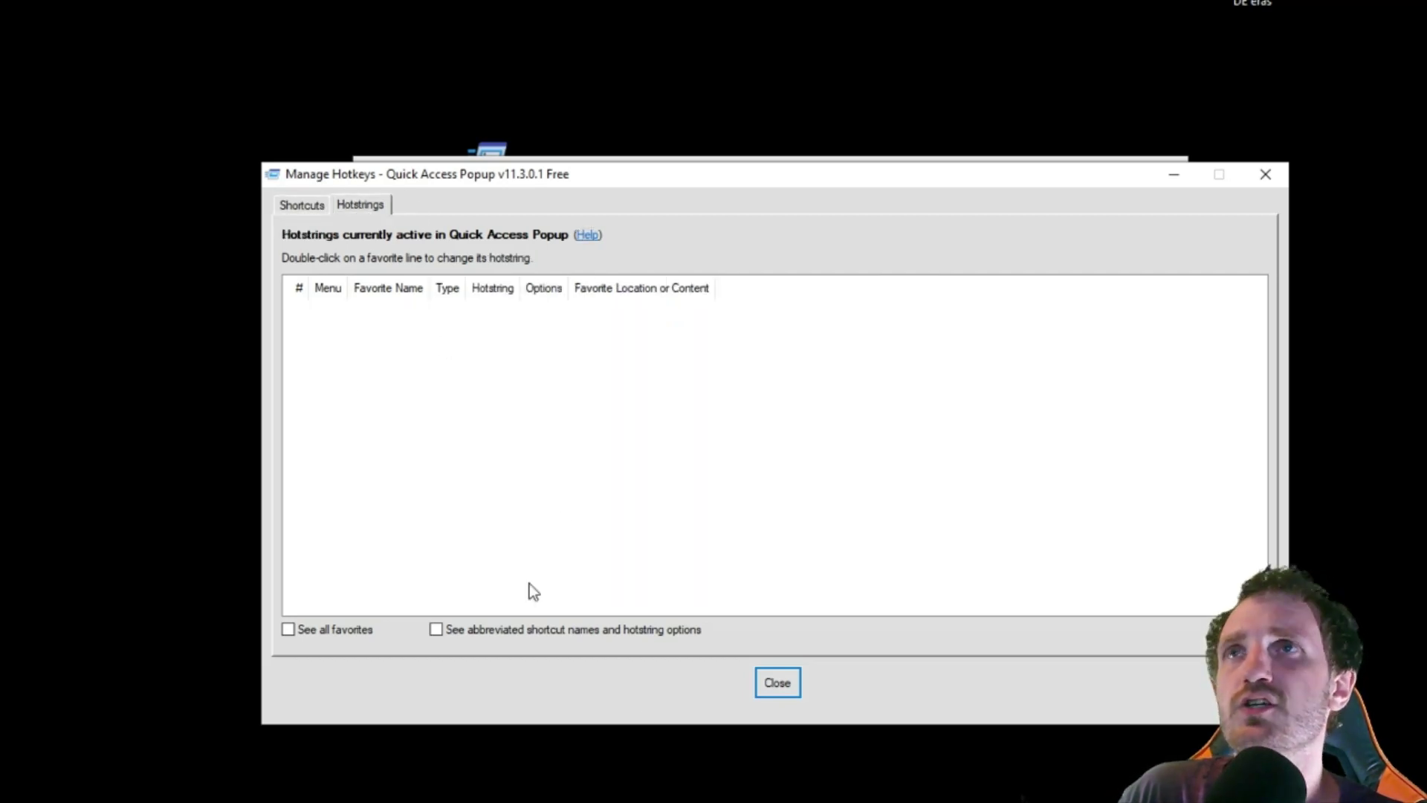
left_click(776, 681)
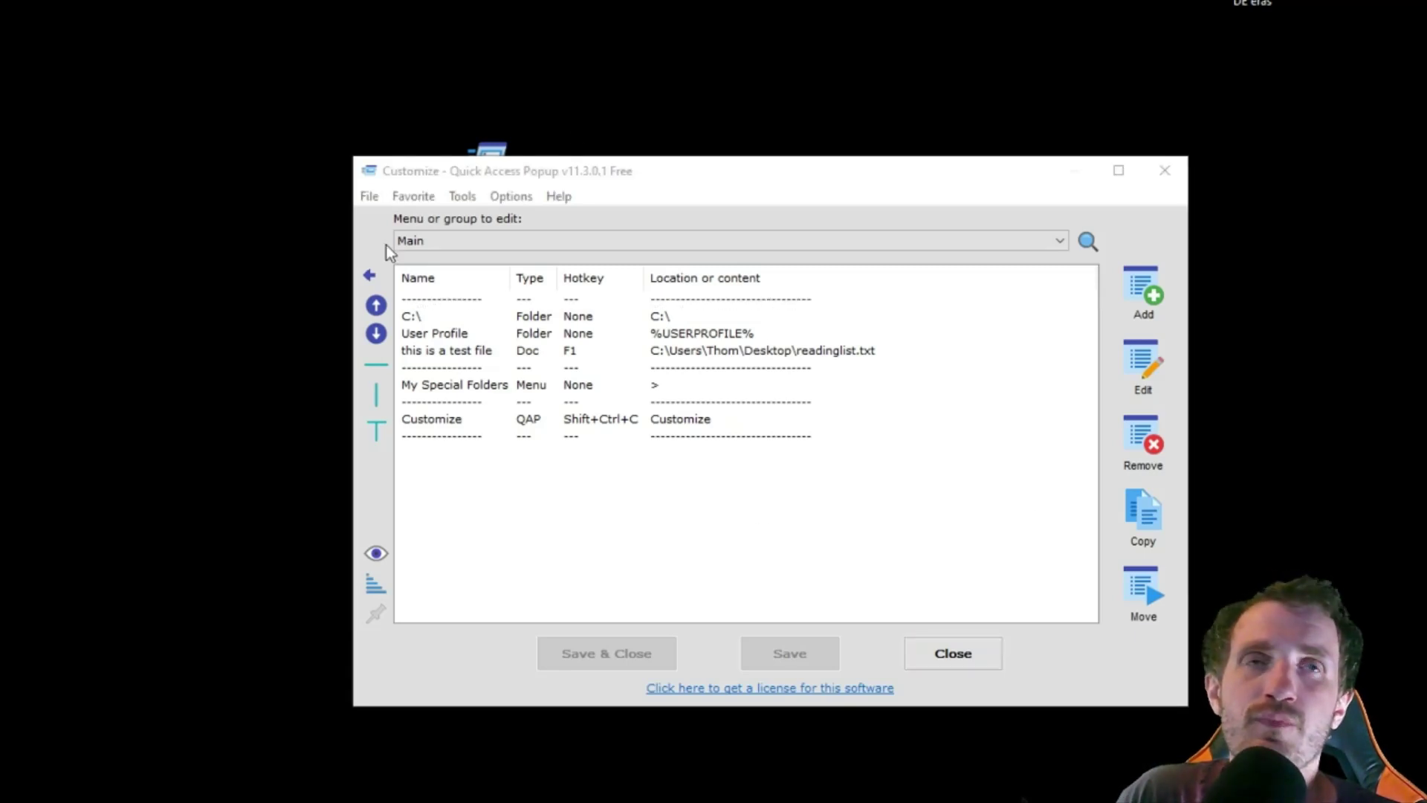
Show the Customize window's Options menu, after a quick check of the popup menu
left_click(768, 532)
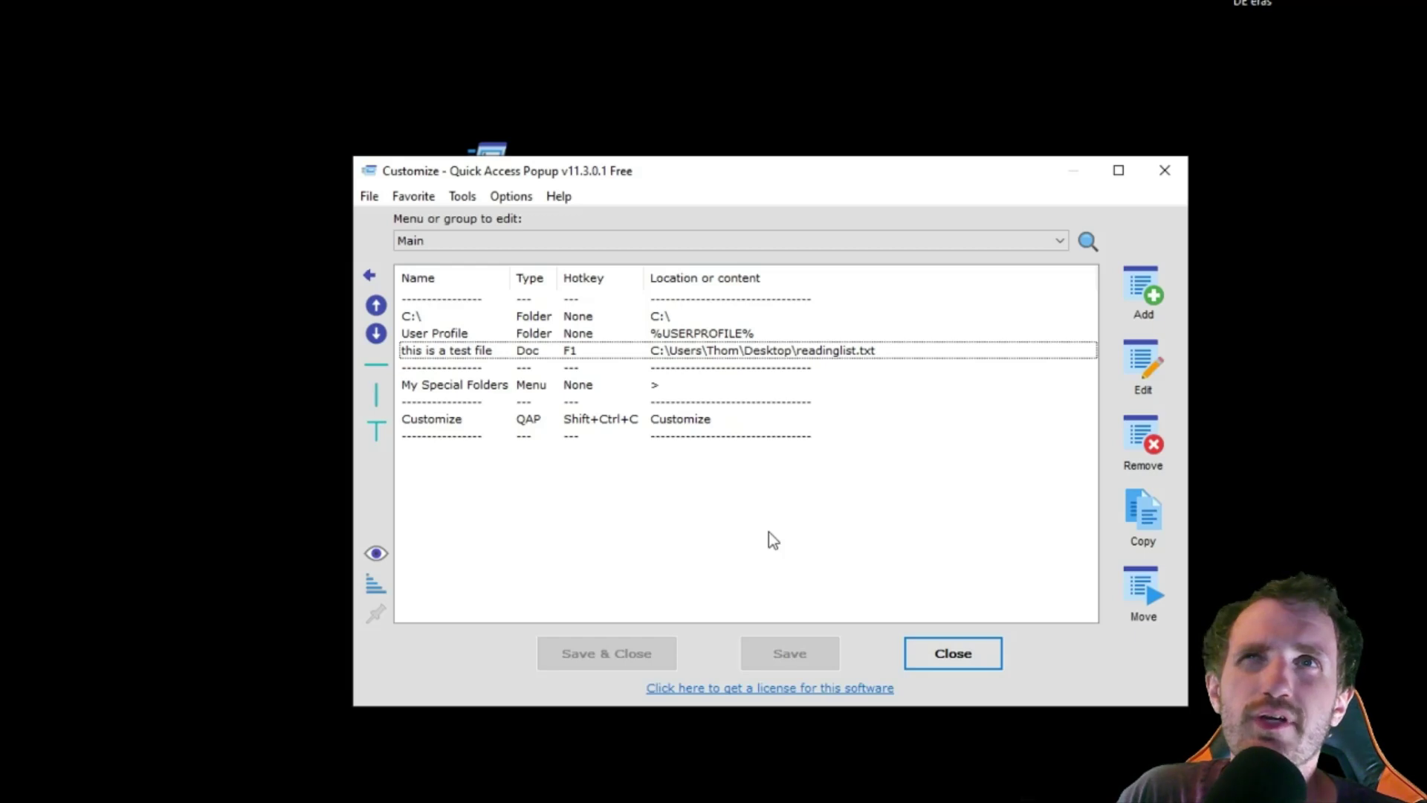
left_click(507, 194)
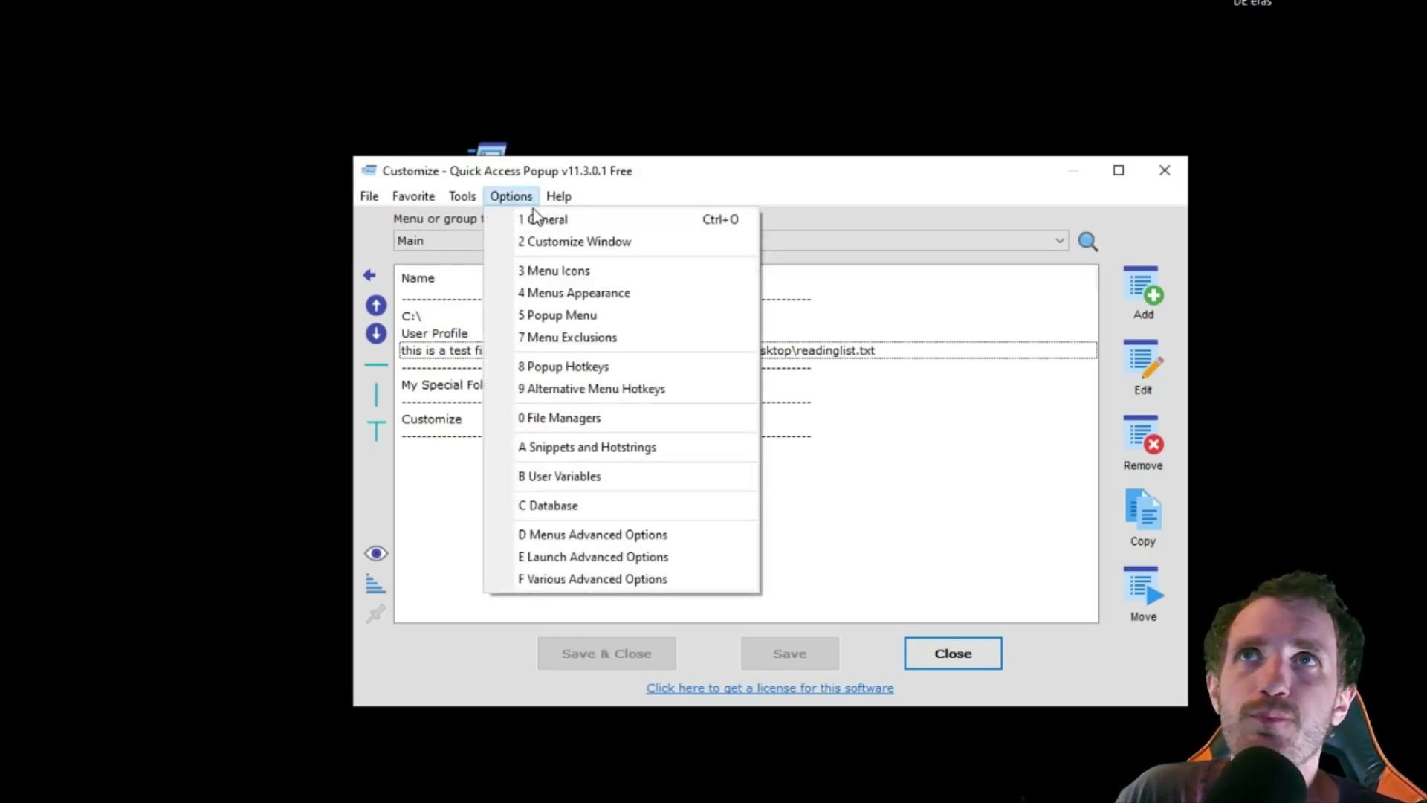
left_click(863, 505)
middle_click(726, 384)
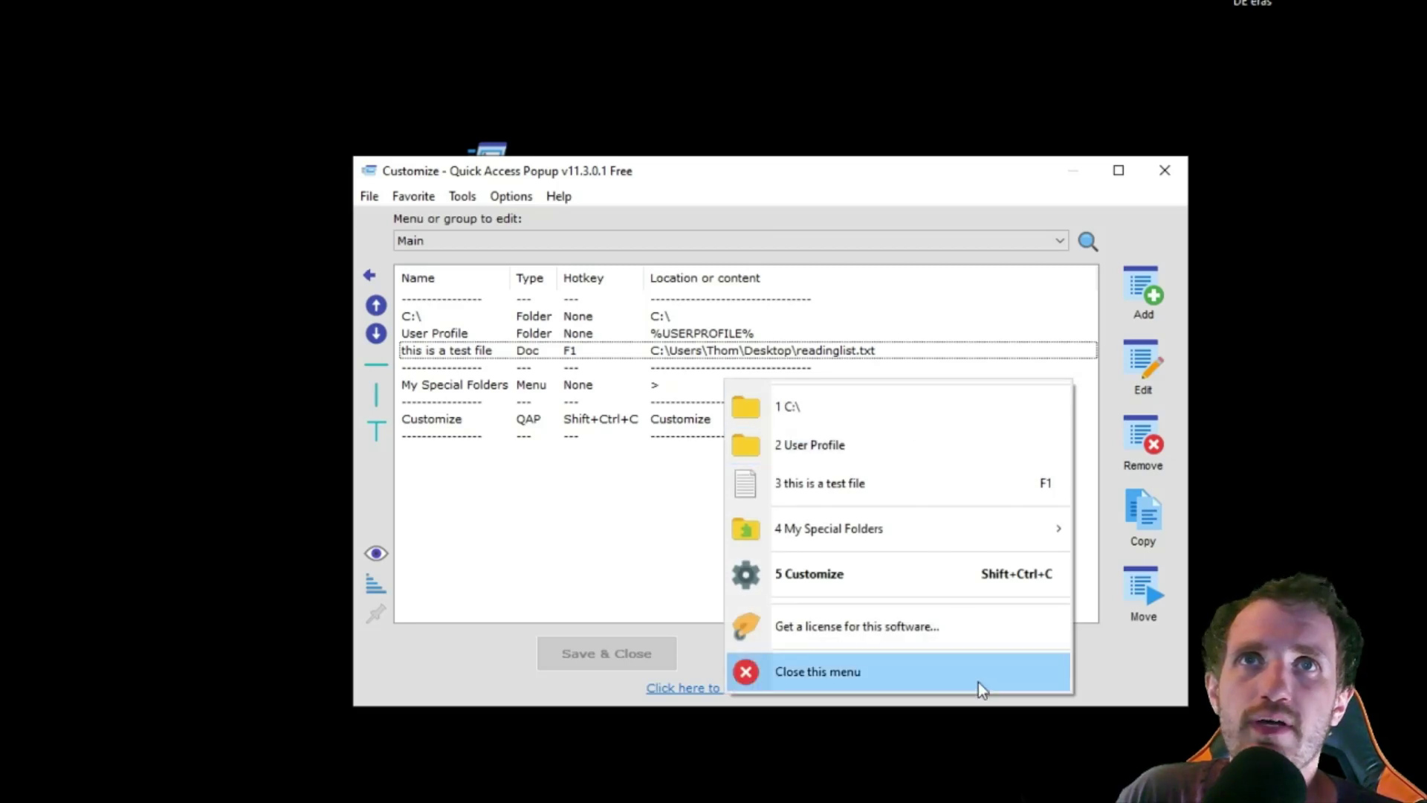
left_click(578, 524)
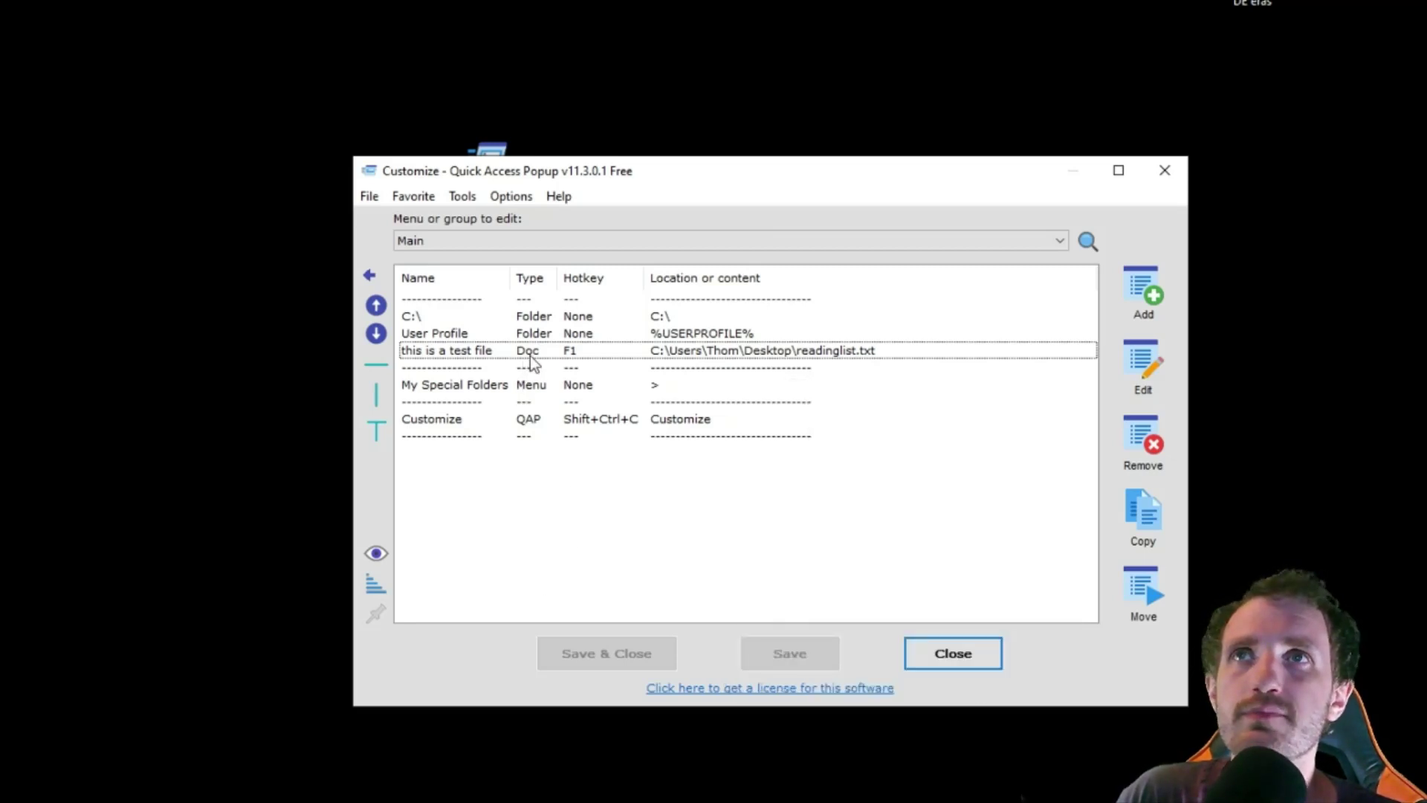
left_click(511, 197)
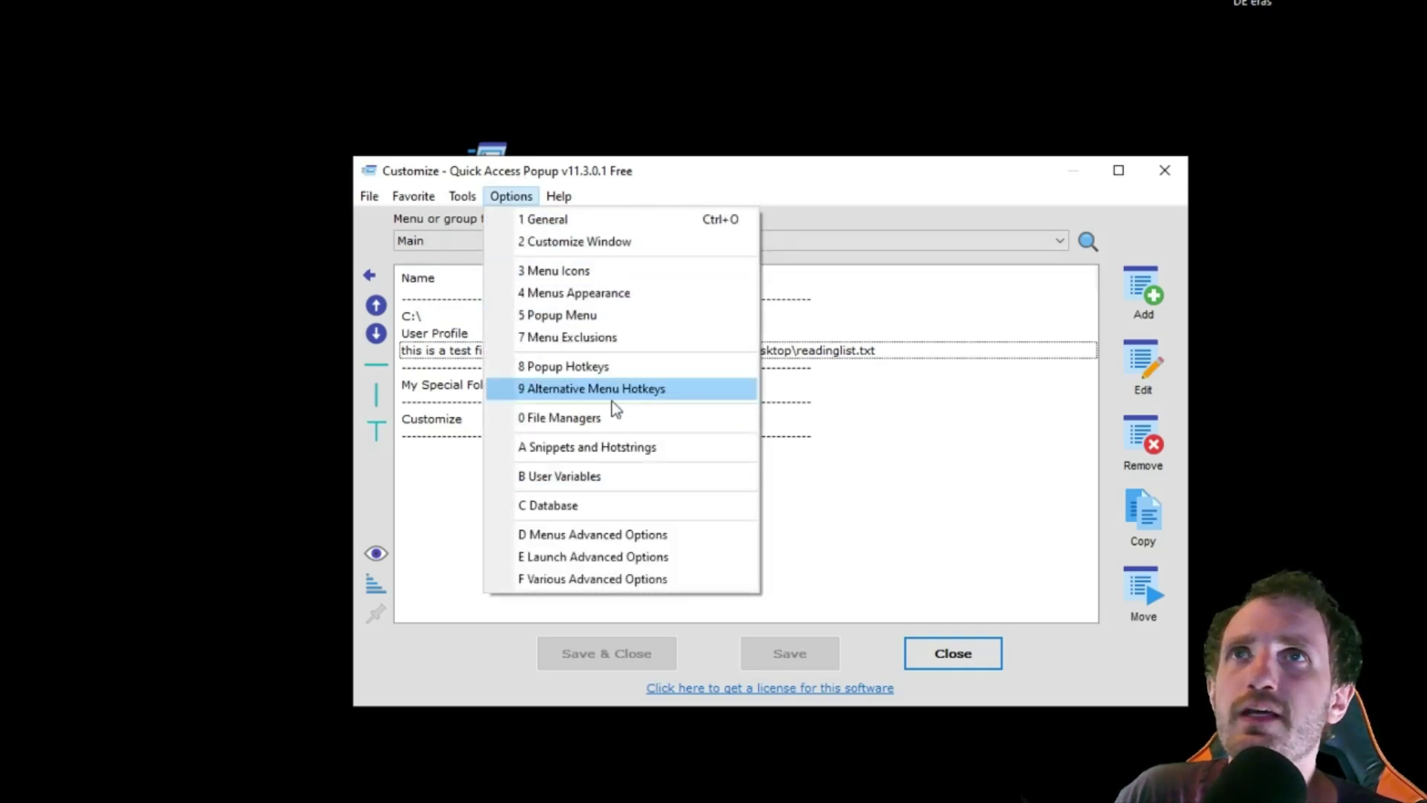
On Menus Appearance, preview the menu, then switch shortcut reminders off and back to full text
left_click(617, 300)
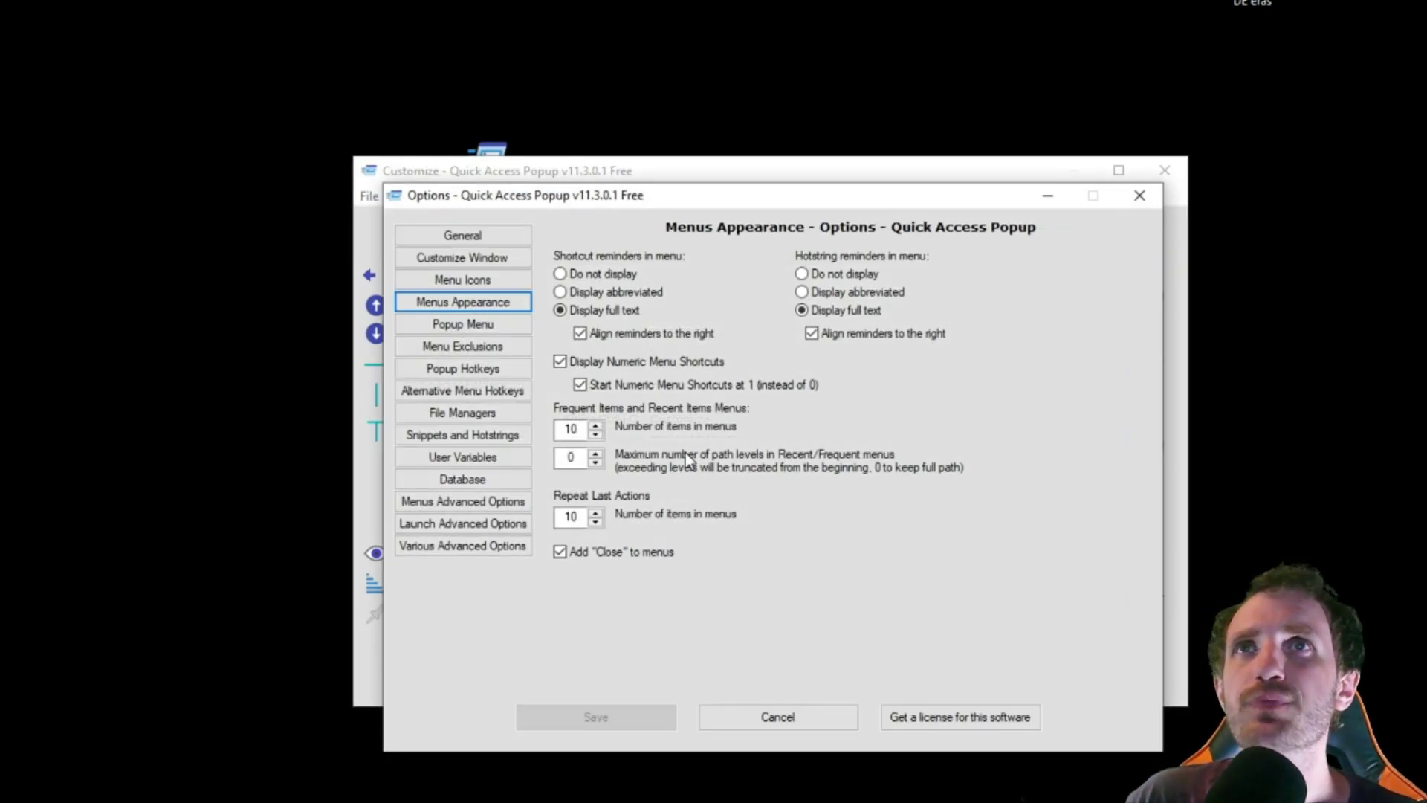
middle_click(719, 322)
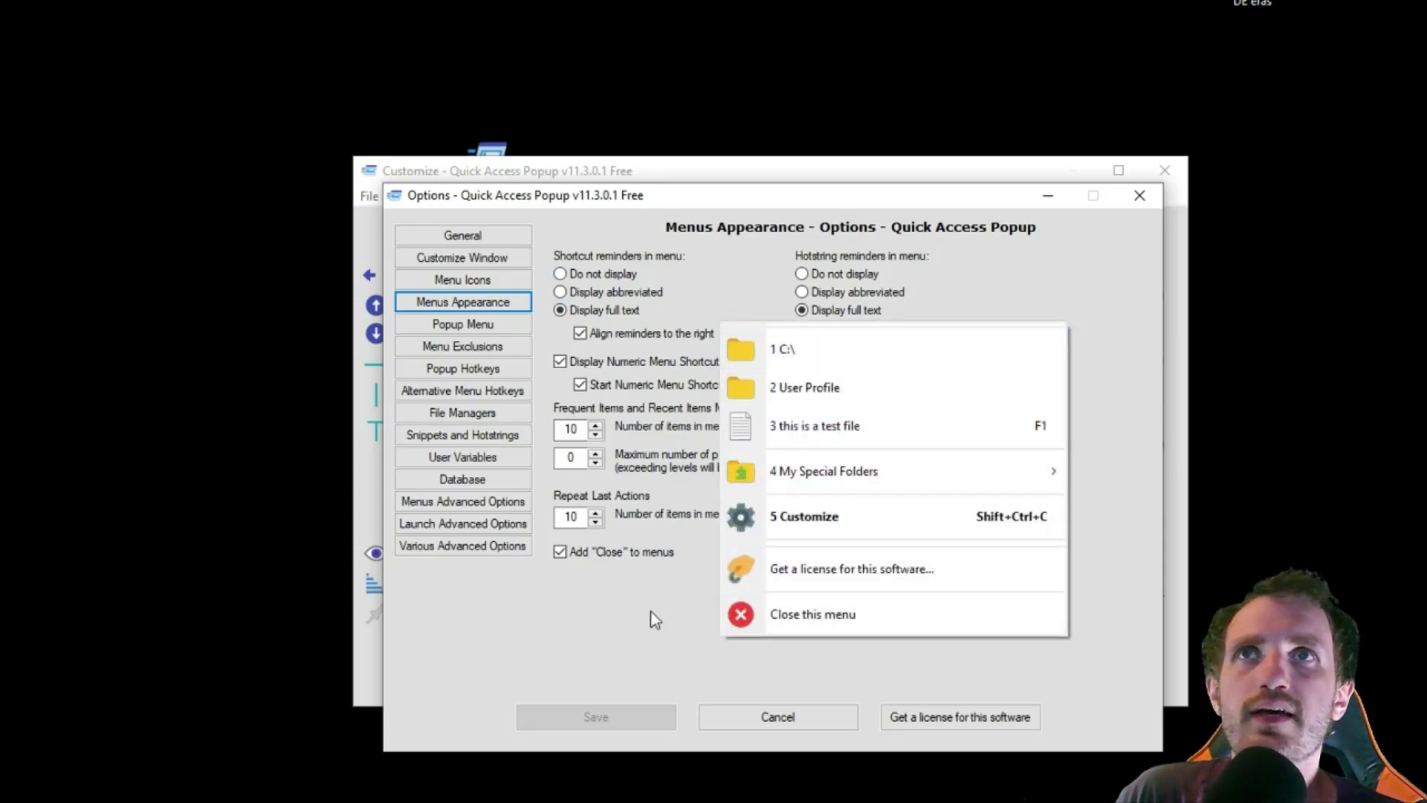
left_click(537, 322)
left_click(574, 277)
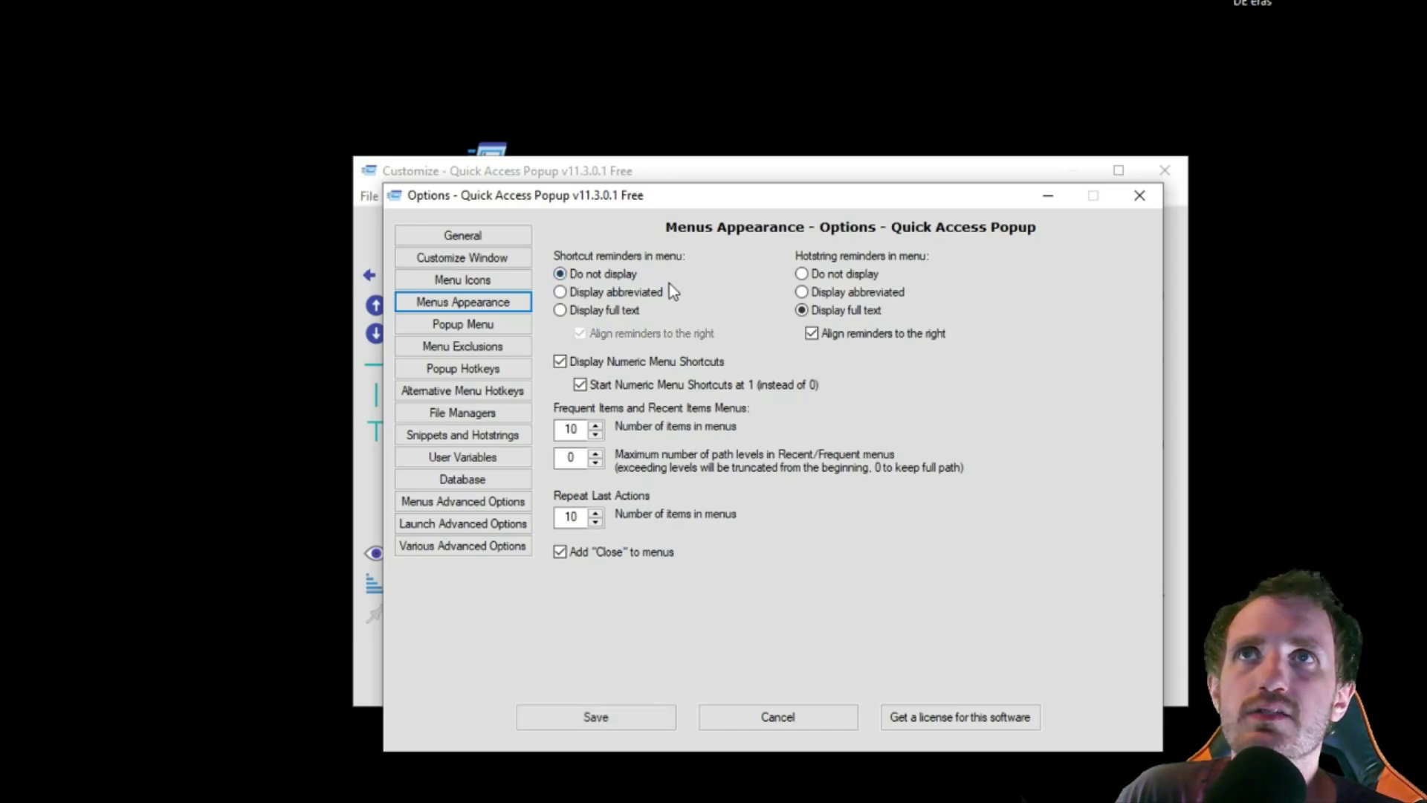
left_click(573, 318)
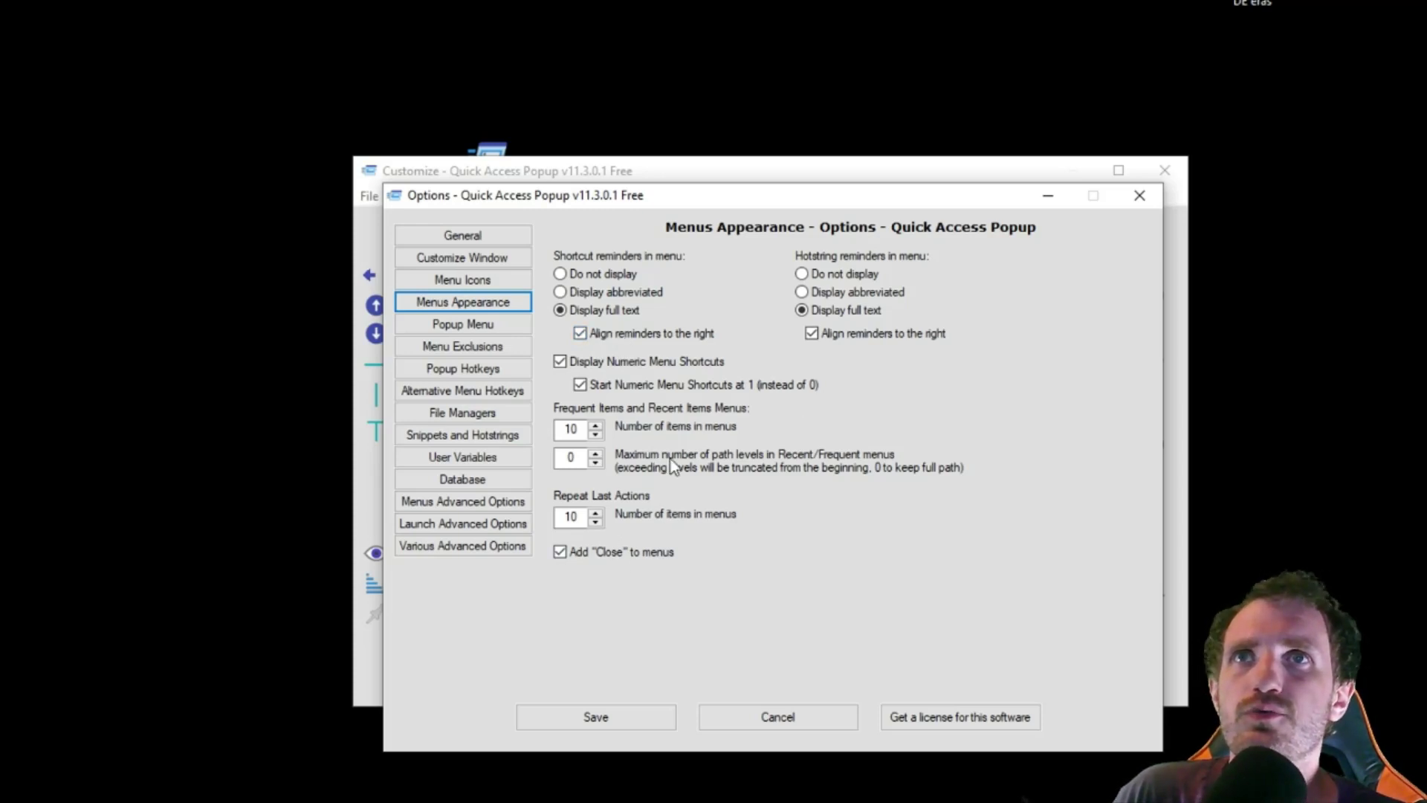
On Popup Menu, attach all dynamic menus to the main menu, trying then reverting fixed position
left_click(446, 327)
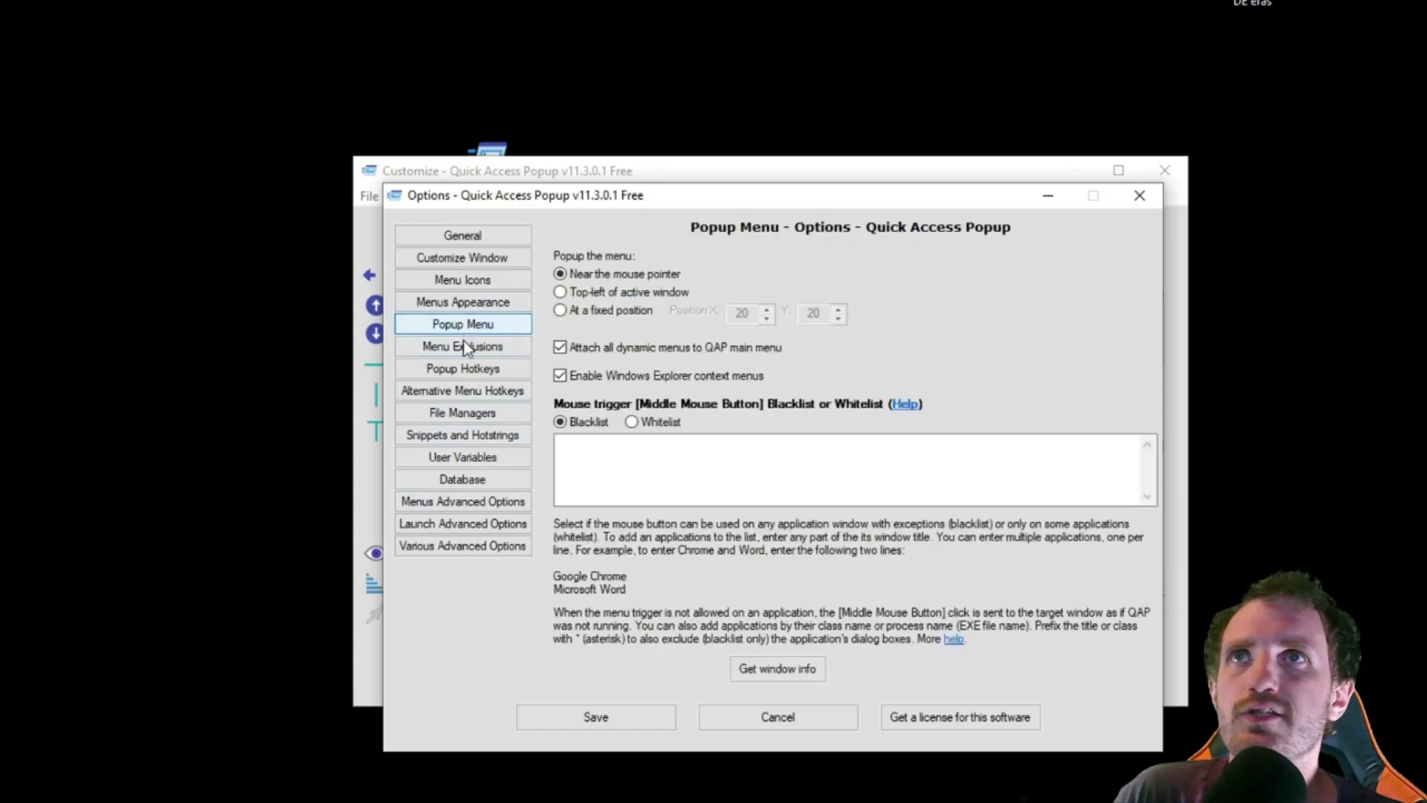
left_click(560, 347)
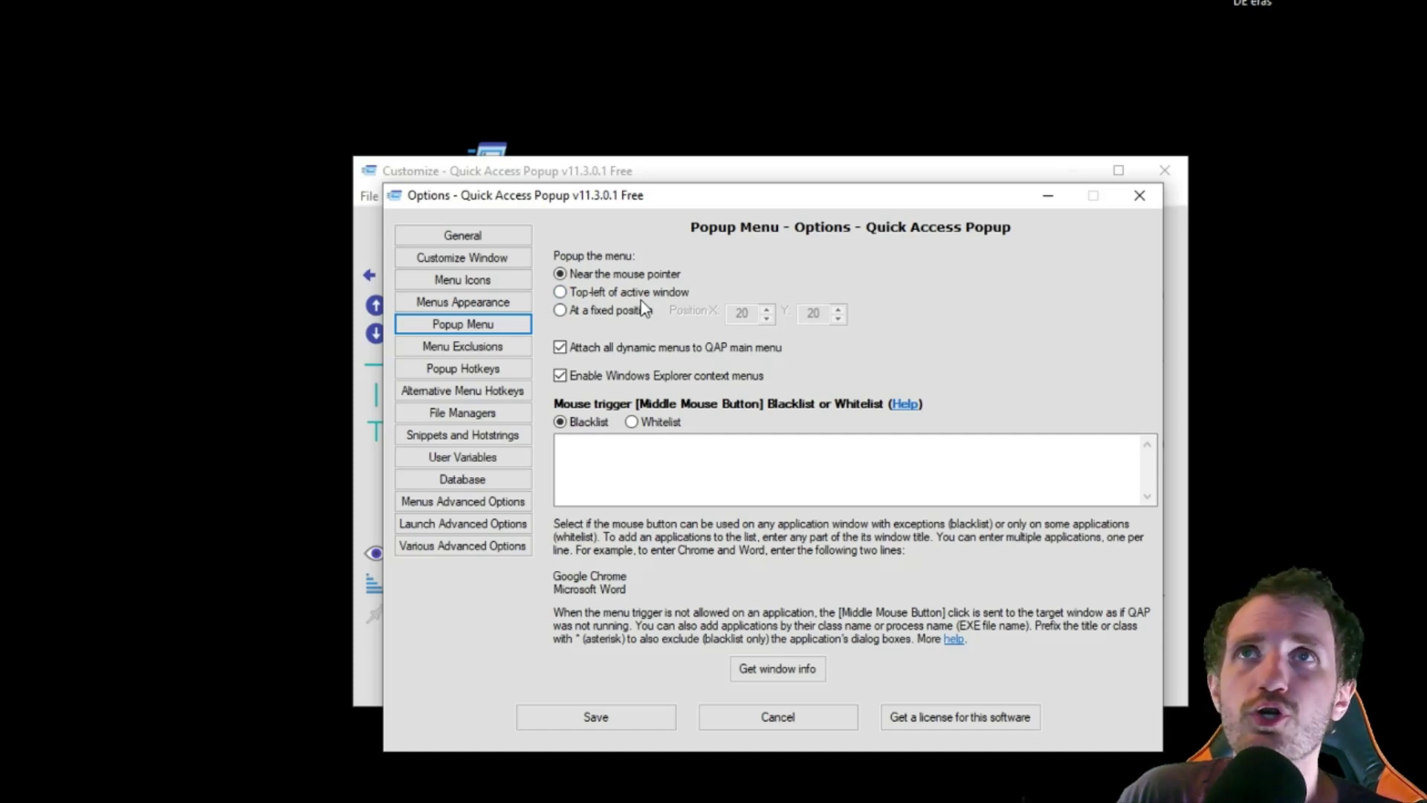
left_click(560, 311)
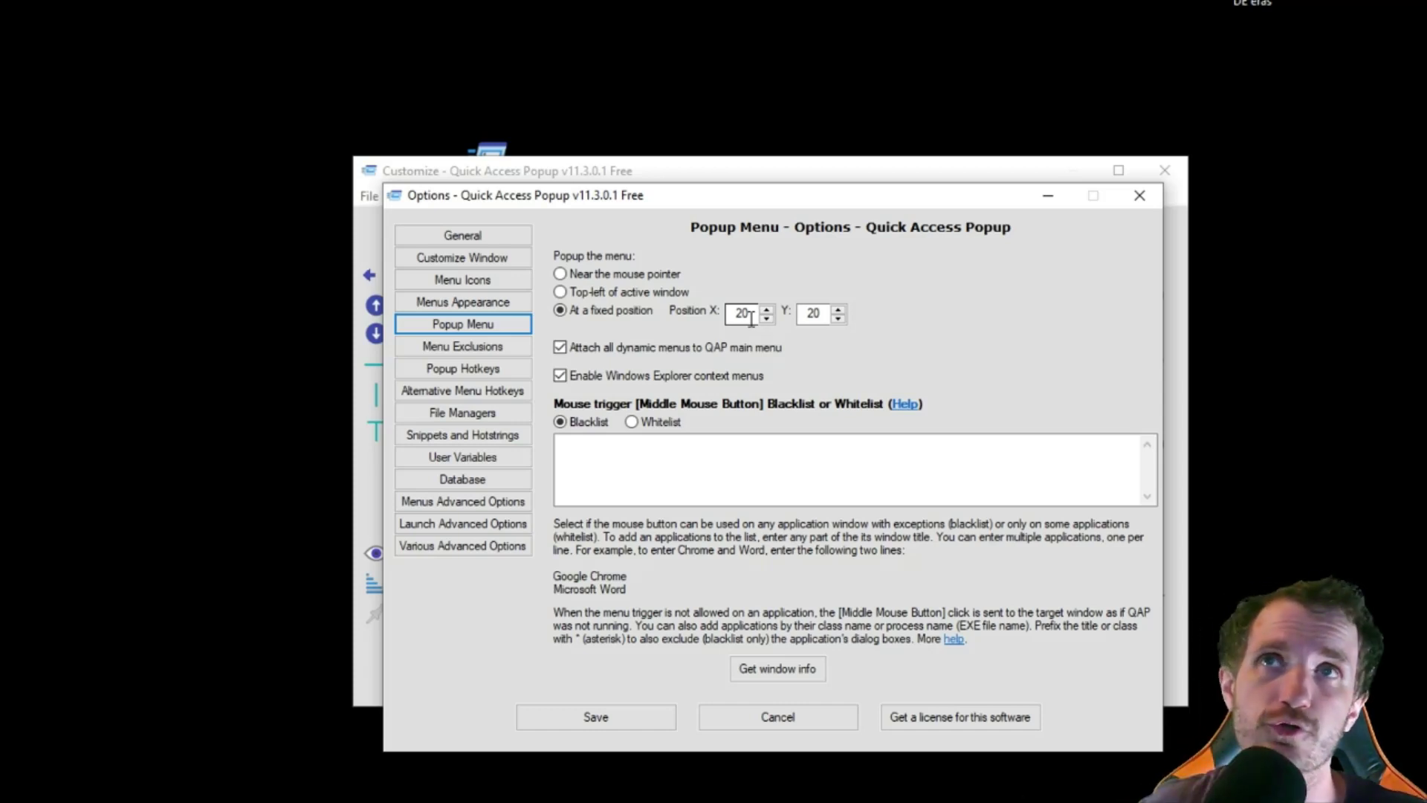
left_click(568, 277)
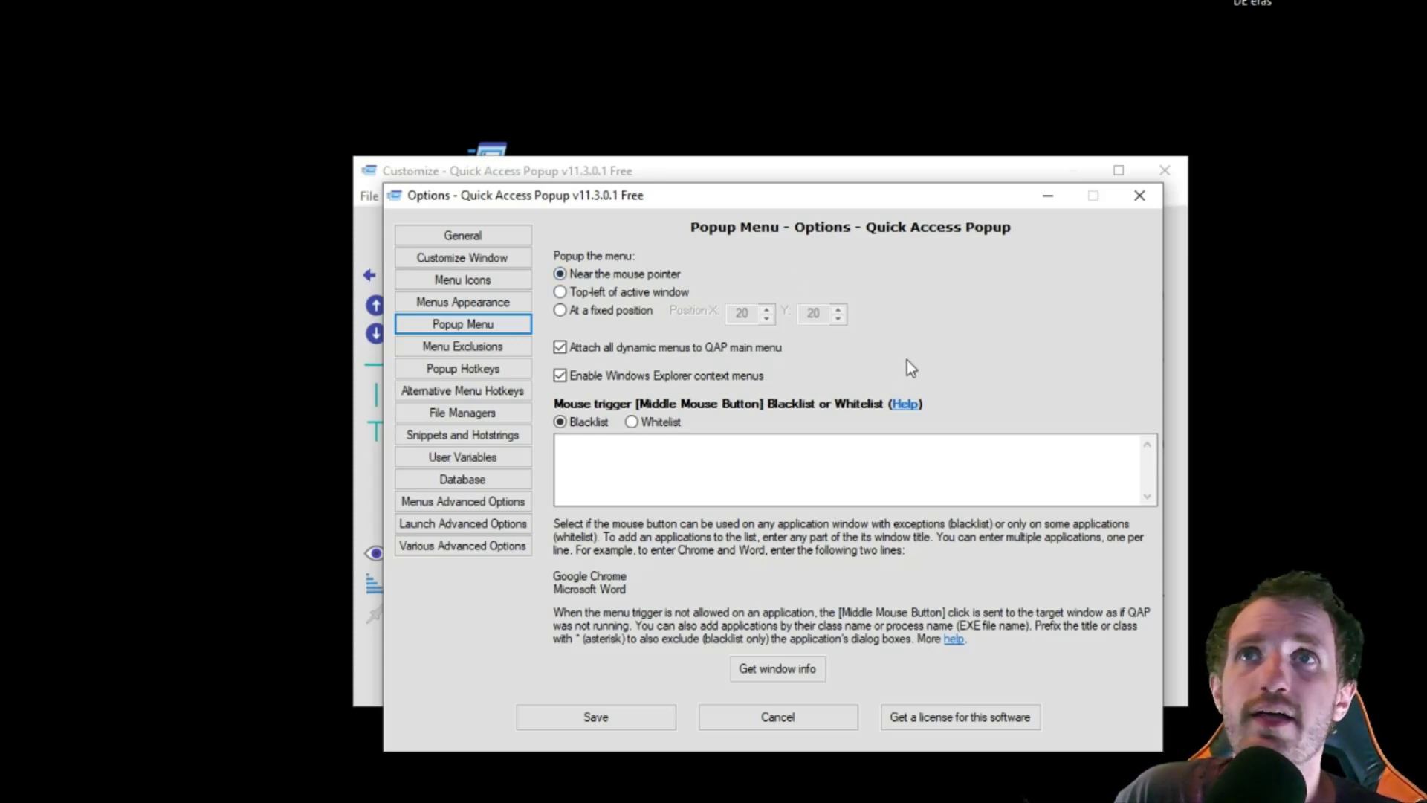
Start editing the application blacklist and test-open the popup menu
left_click(639, 467)
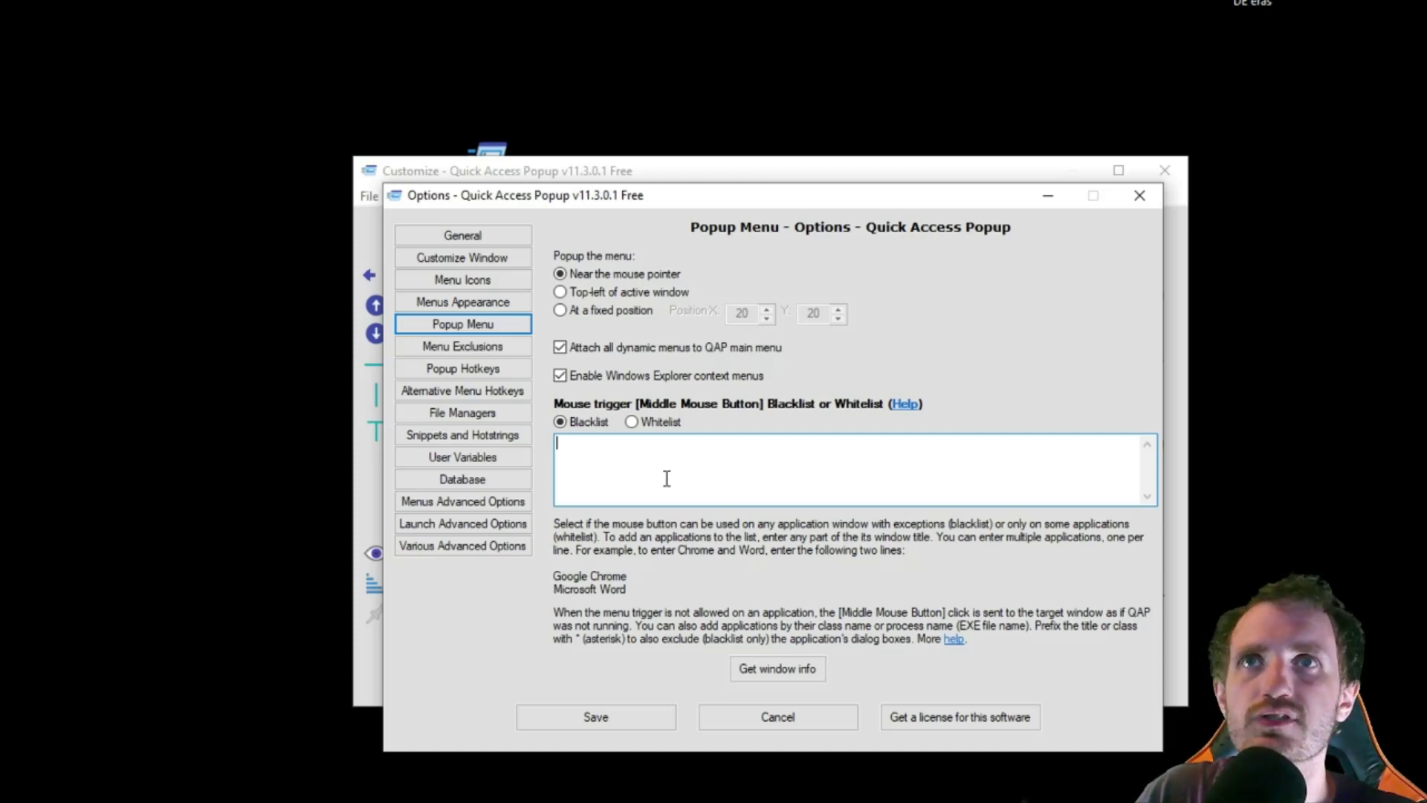
middle_click(667, 478)
left_click(623, 471)
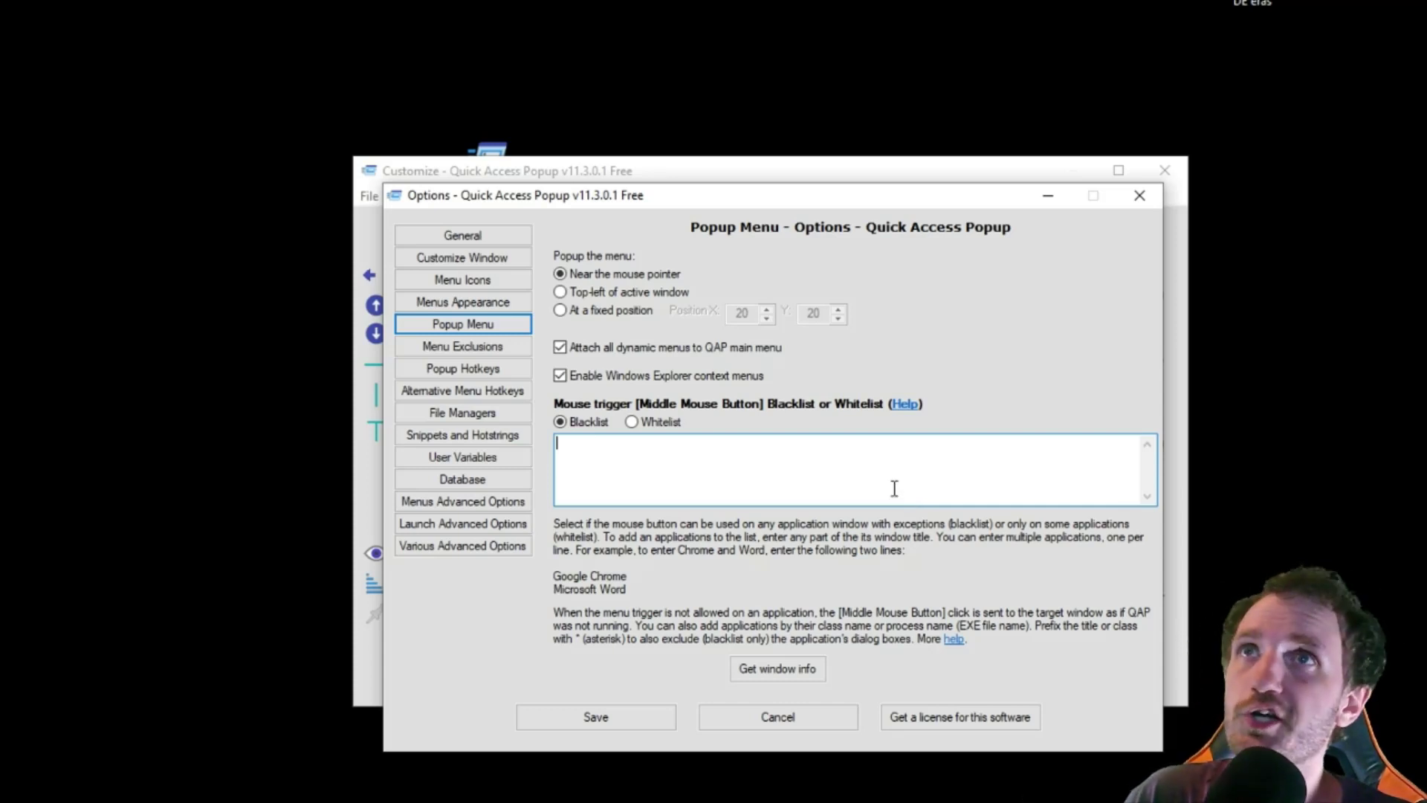
Set the mouse trigger list to Whitelist and browse File Managers, Launch Advanced, Menu Icons, Customize Window pages
left_click(630, 423)
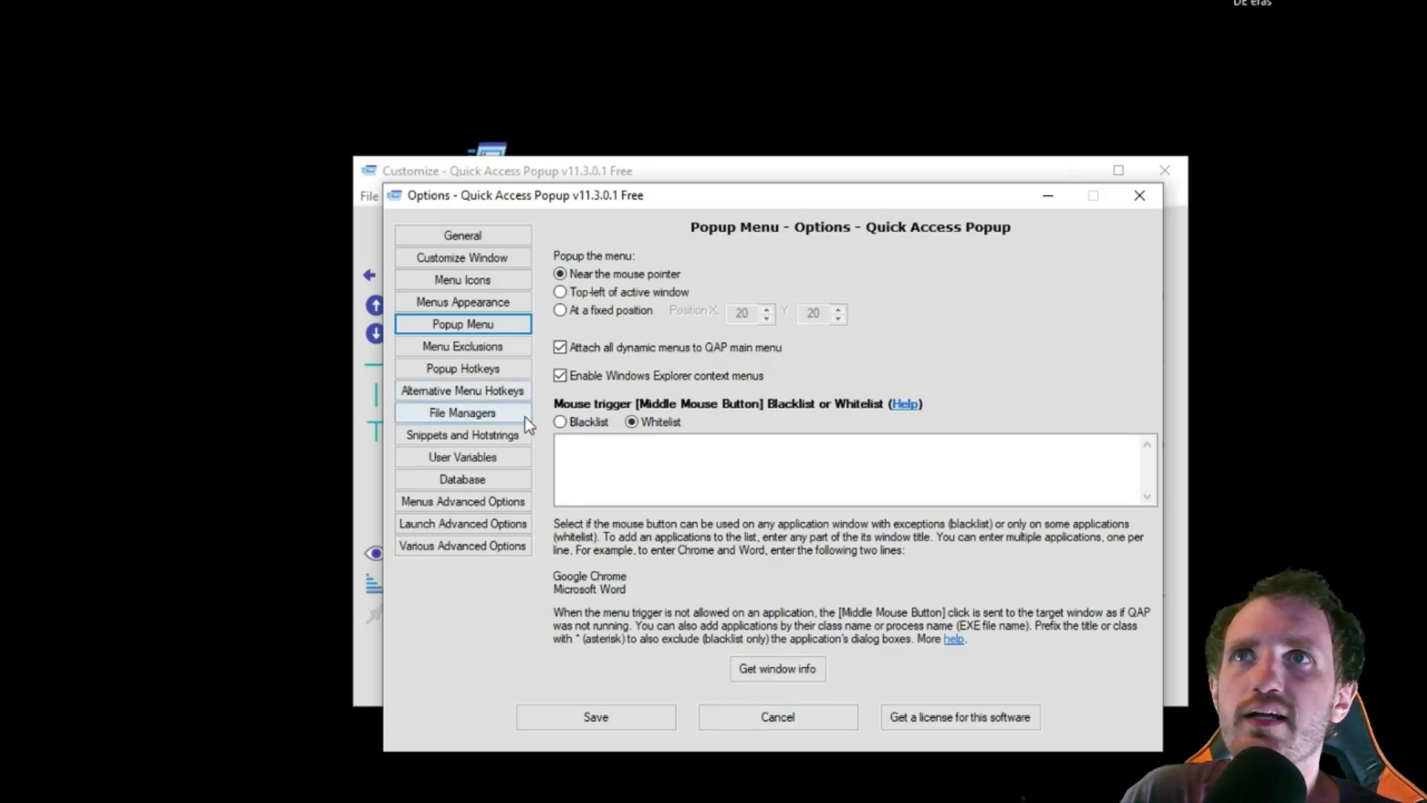
left_click(436, 413)
left_click(461, 523)
left_click(462, 279)
left_click(461, 257)
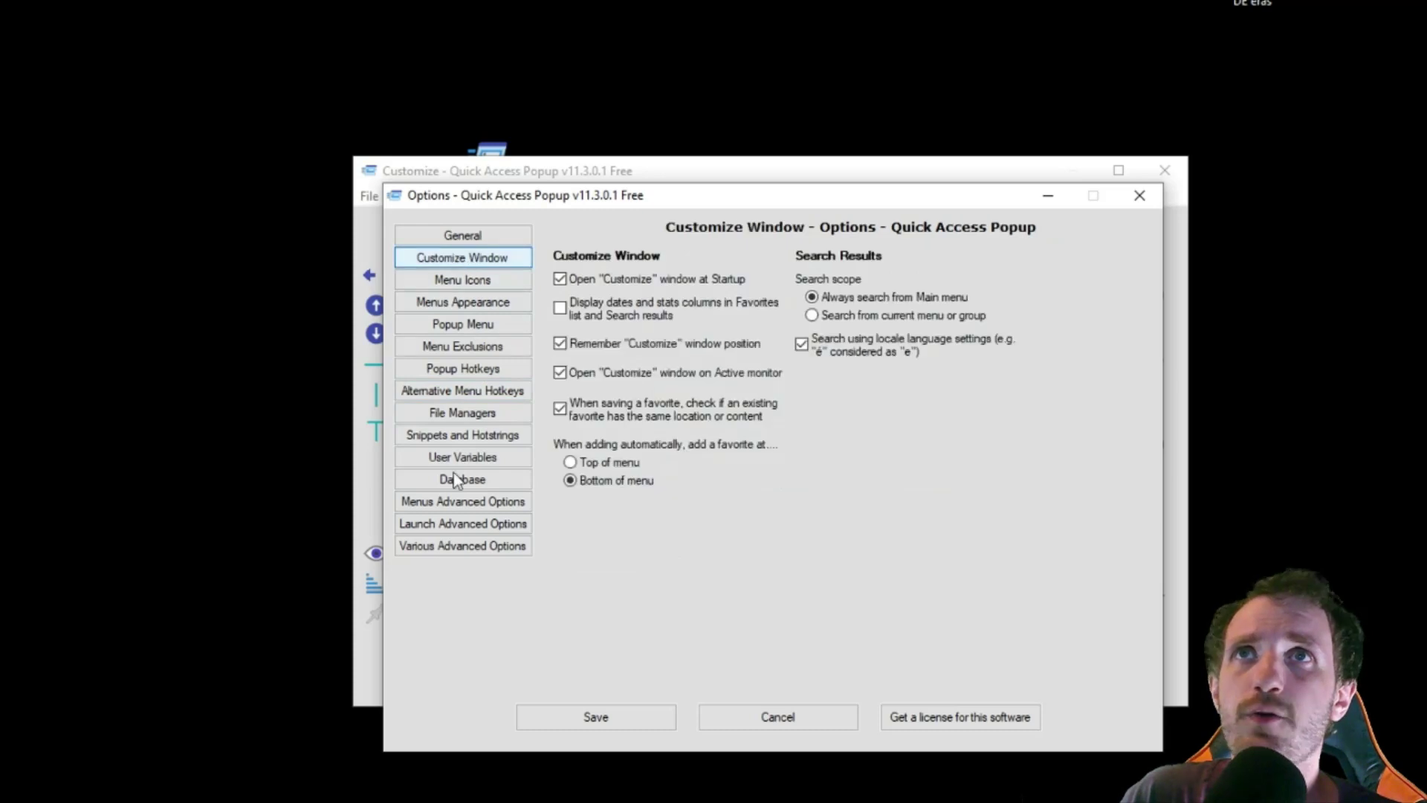
Return to Menu Icons, then cancel the Options window and confirm discarding changes
left_click(463, 279)
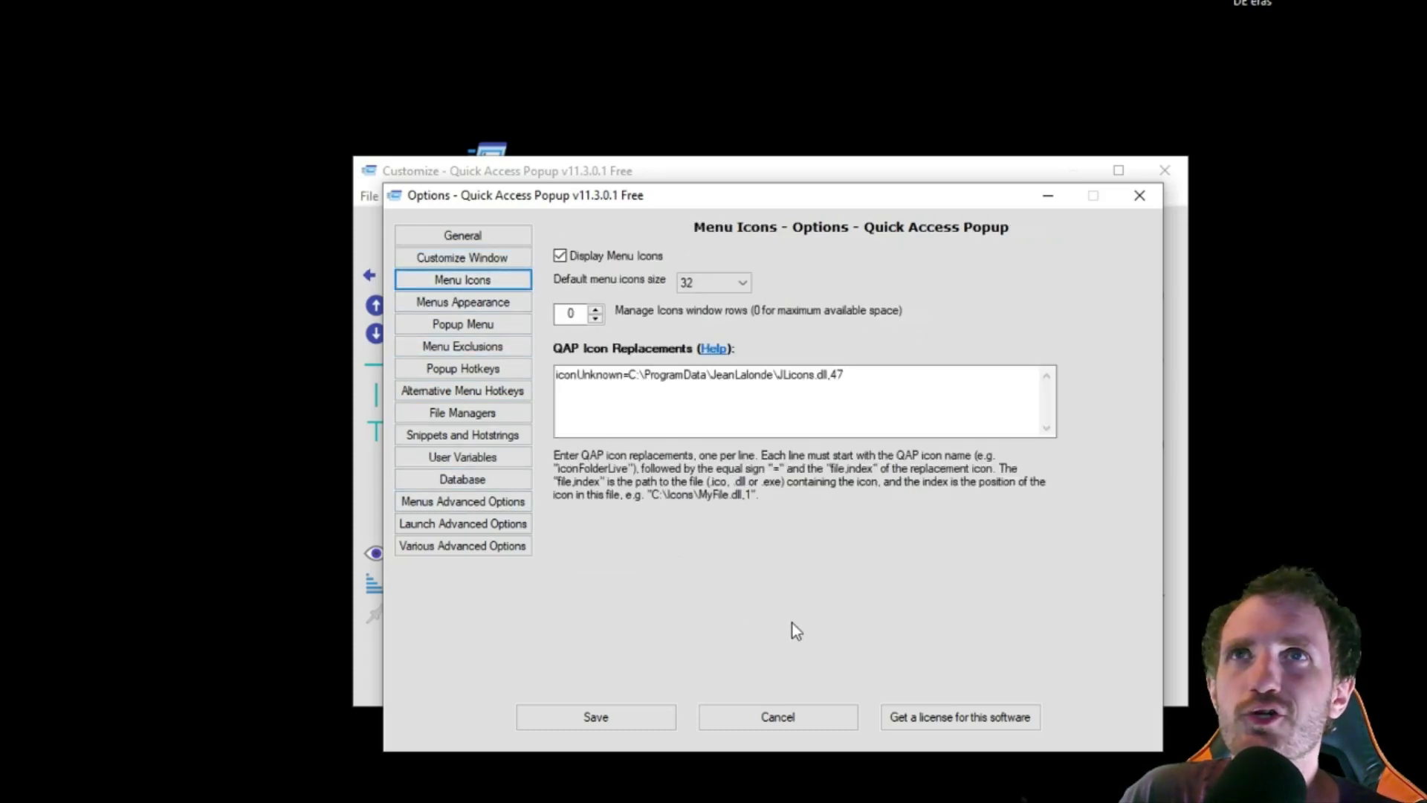
left_click(792, 715)
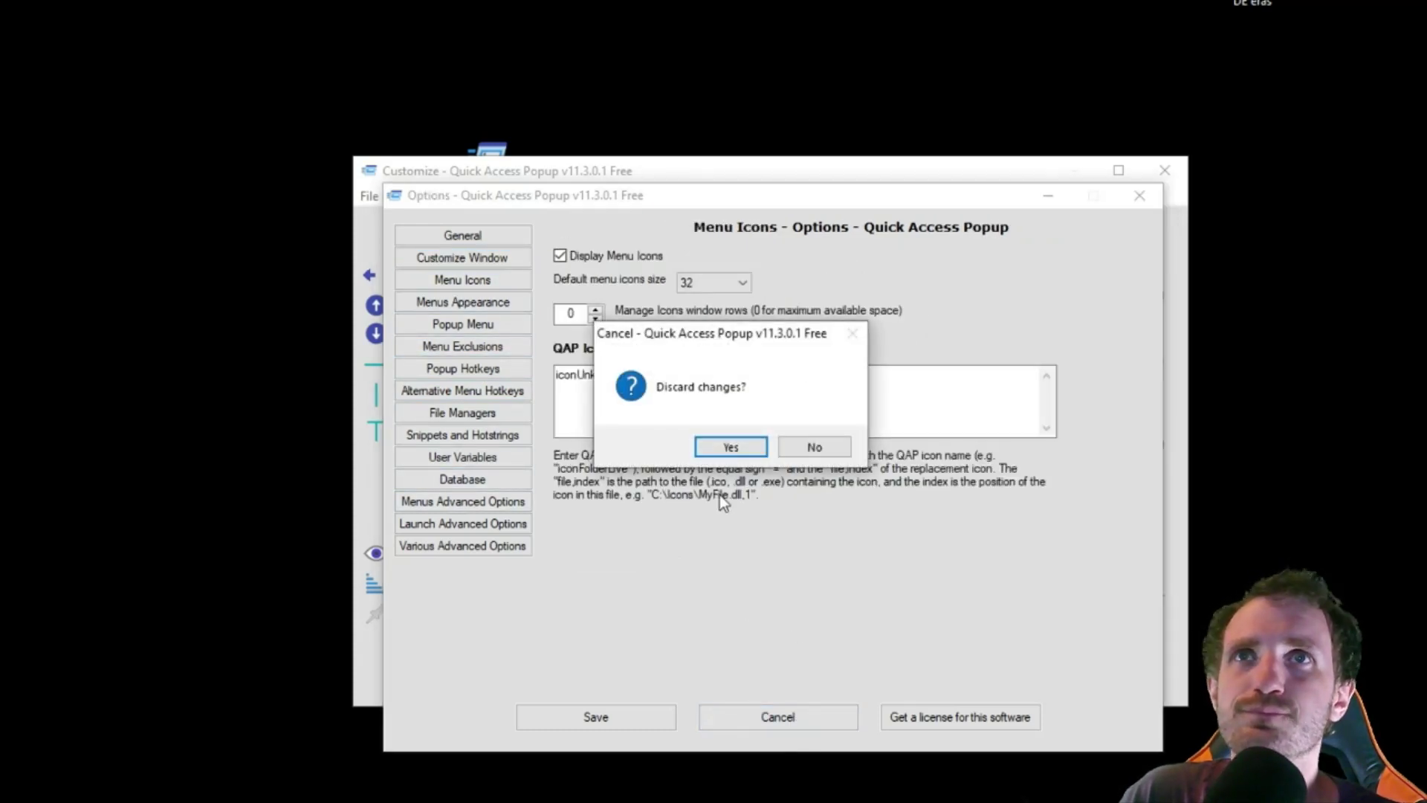
left_click(739, 448)
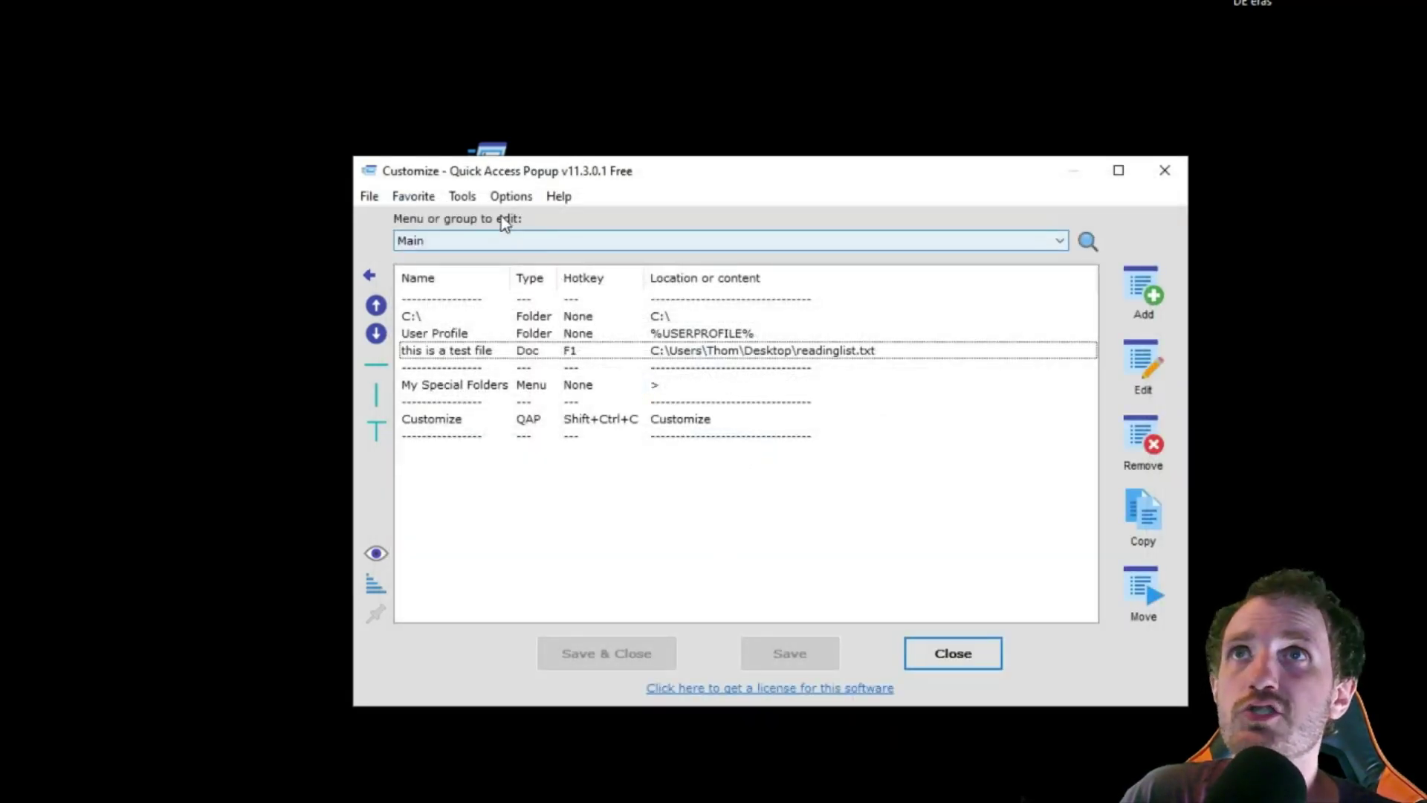
Edit the 'this is a test file' favorite and show its Menu Options tab
right_click(437, 356)
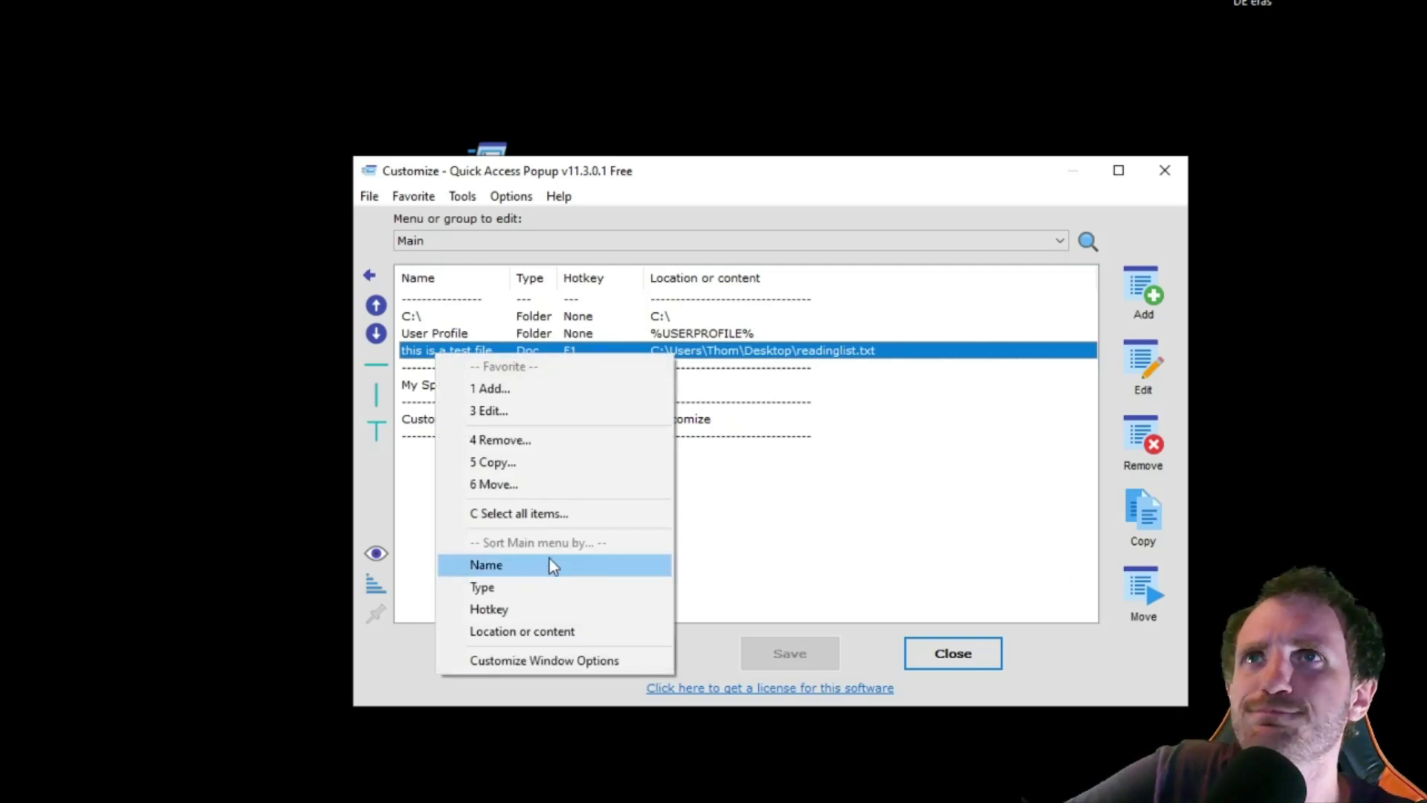
left_click(513, 408)
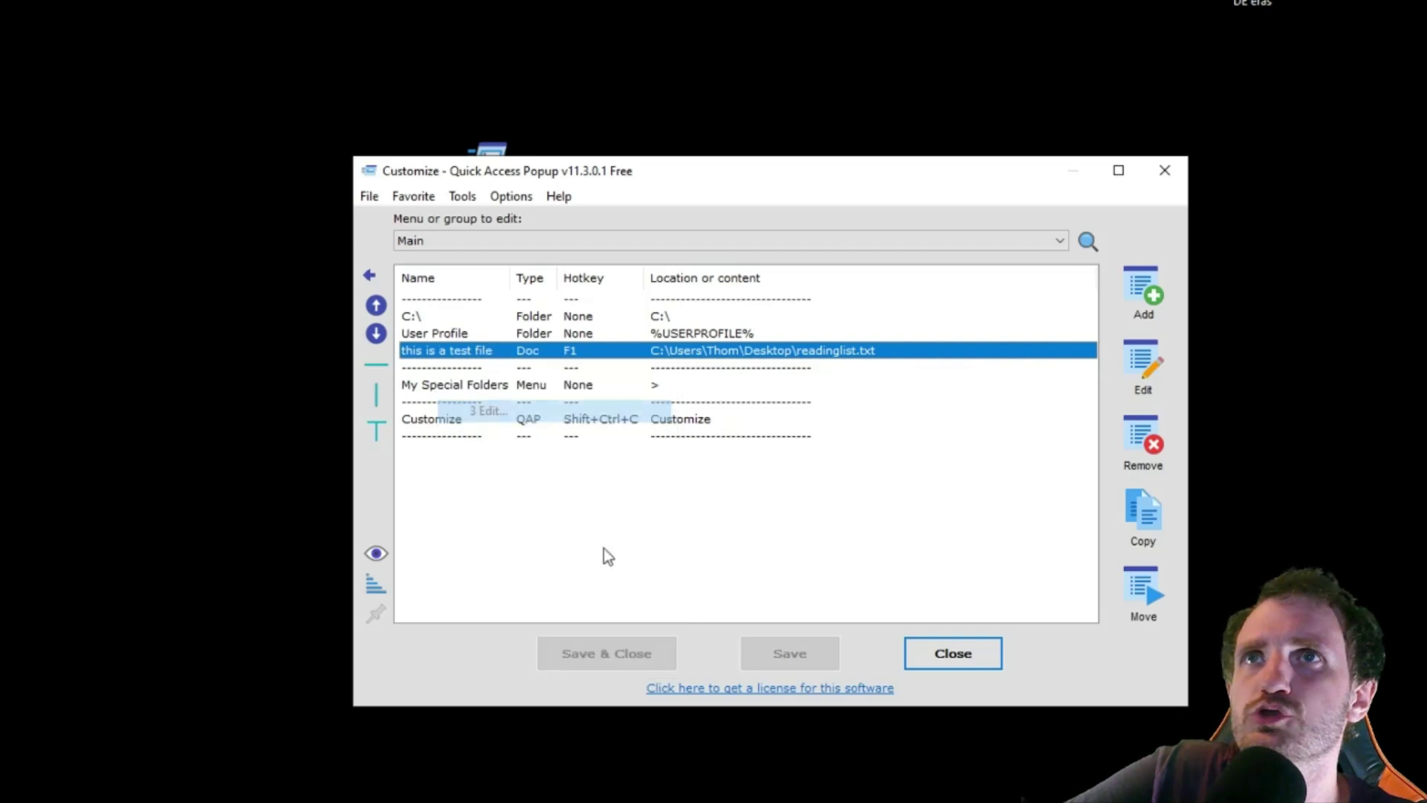
left_click(605, 184)
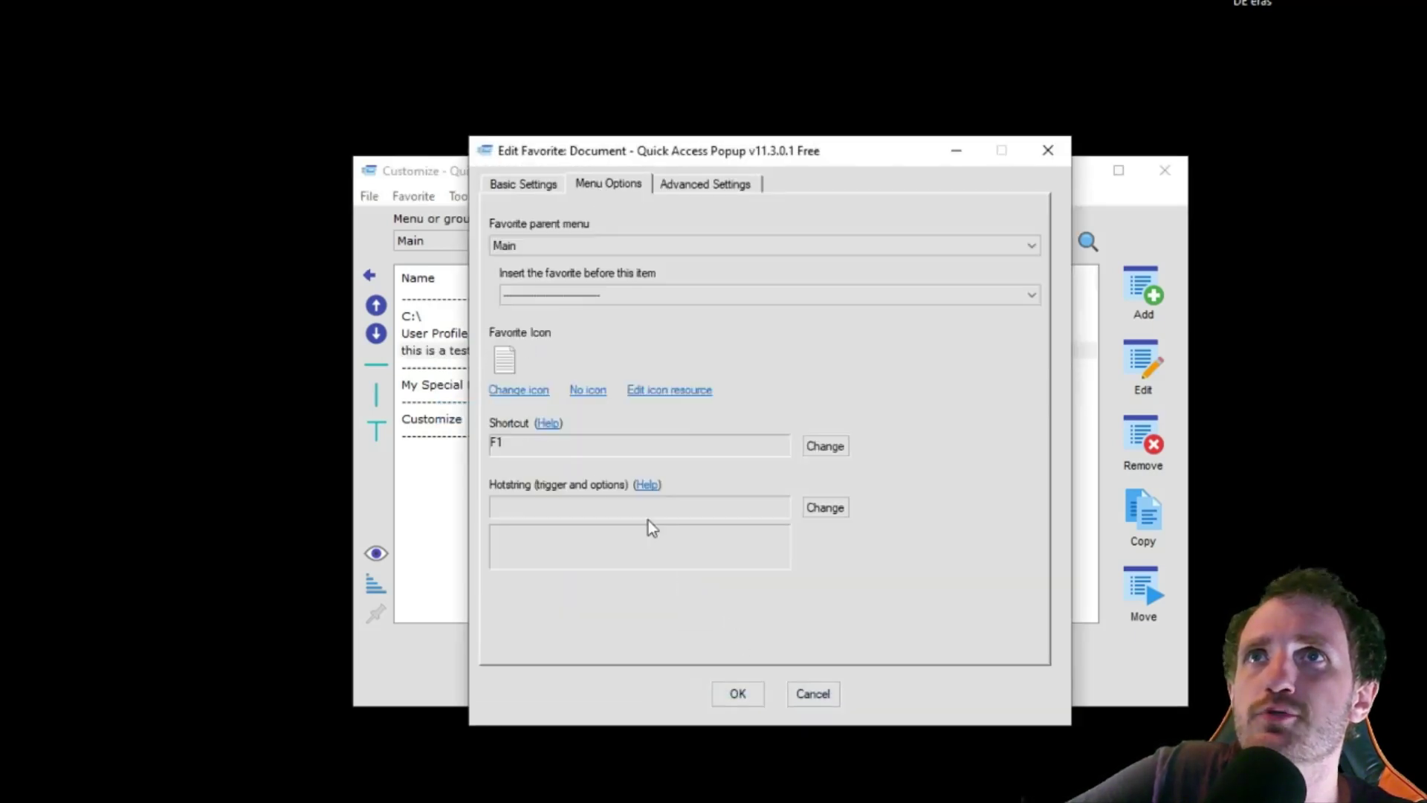
Page through the icon picker and close it without choosing a new icon
left_click(518, 392)
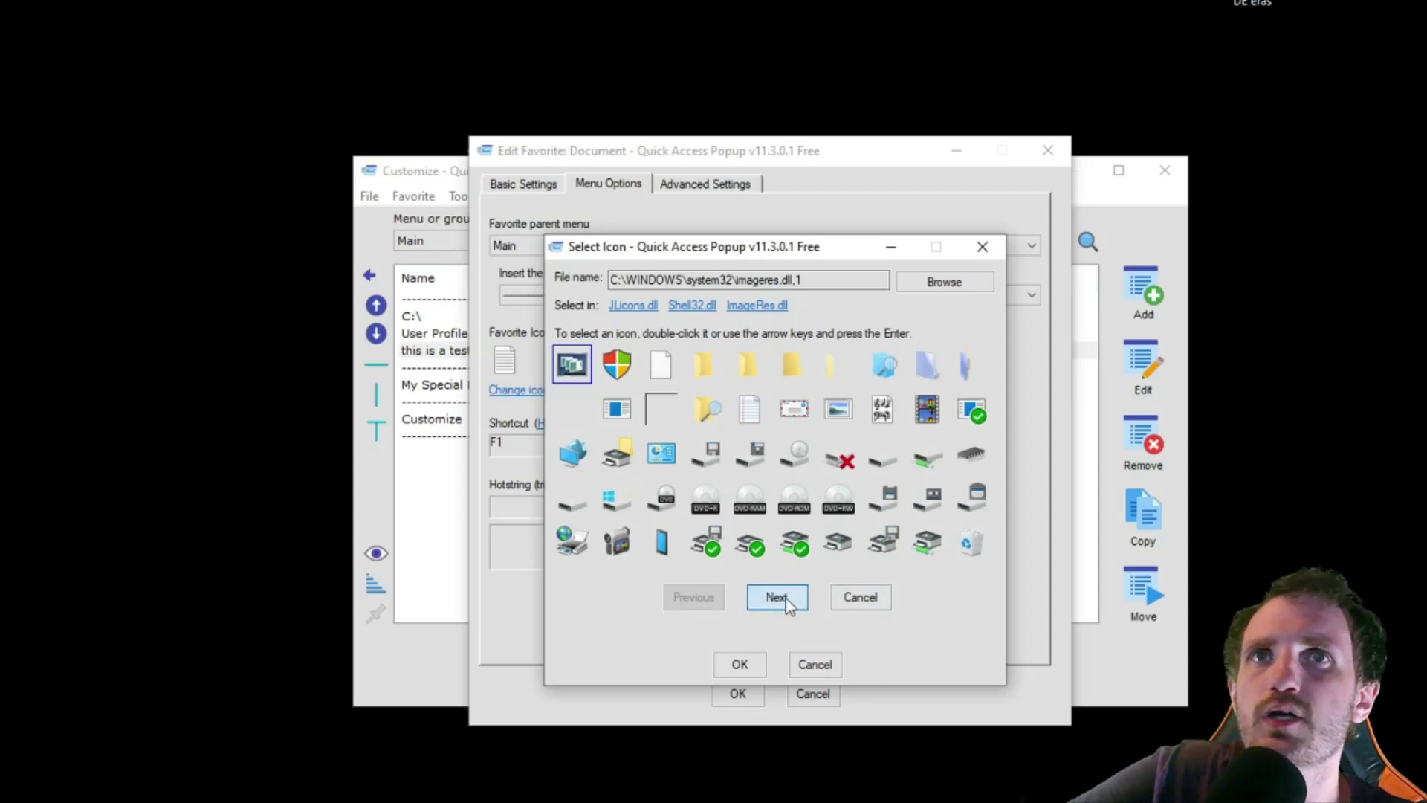
left_click(779, 596)
left_click(785, 598)
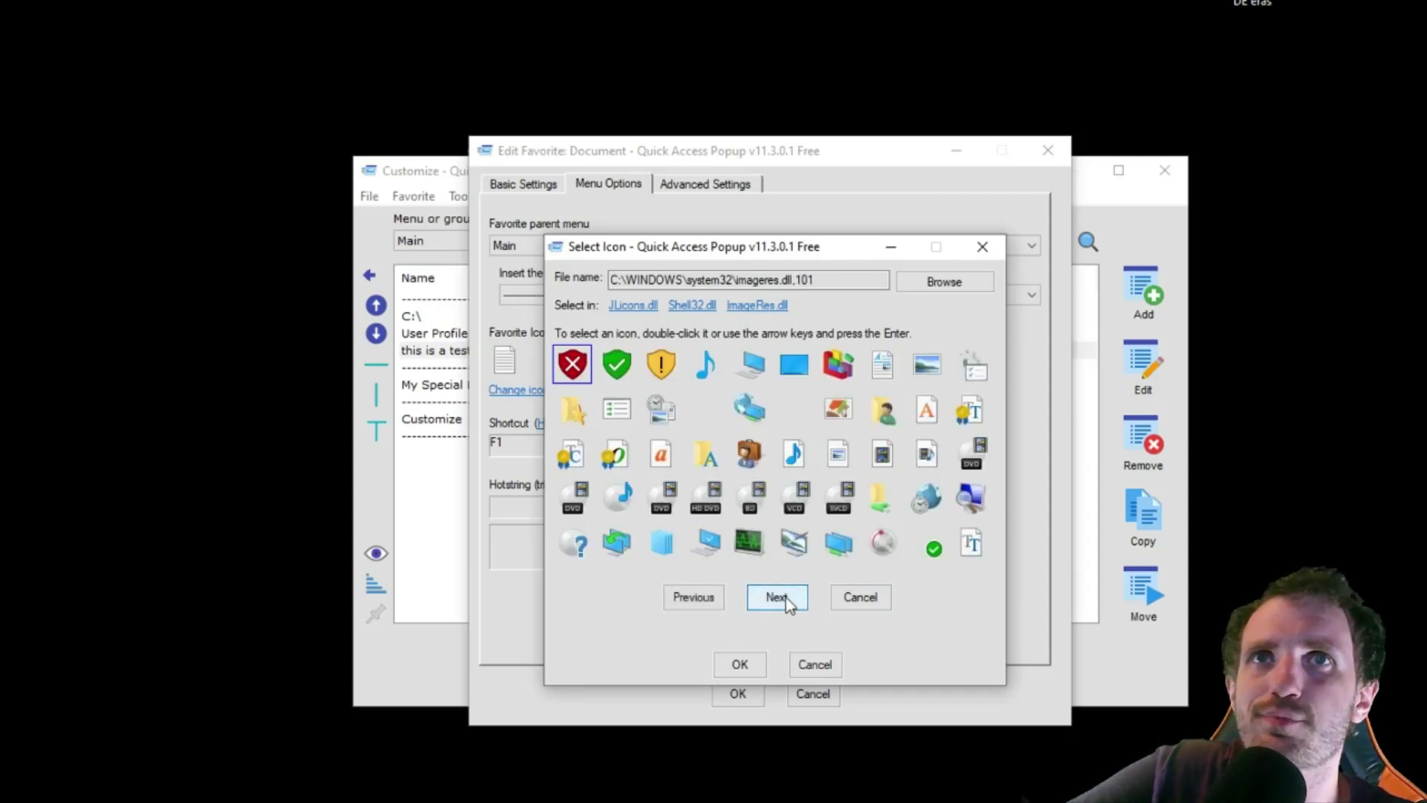
left_click(779, 596)
left_click(779, 597)
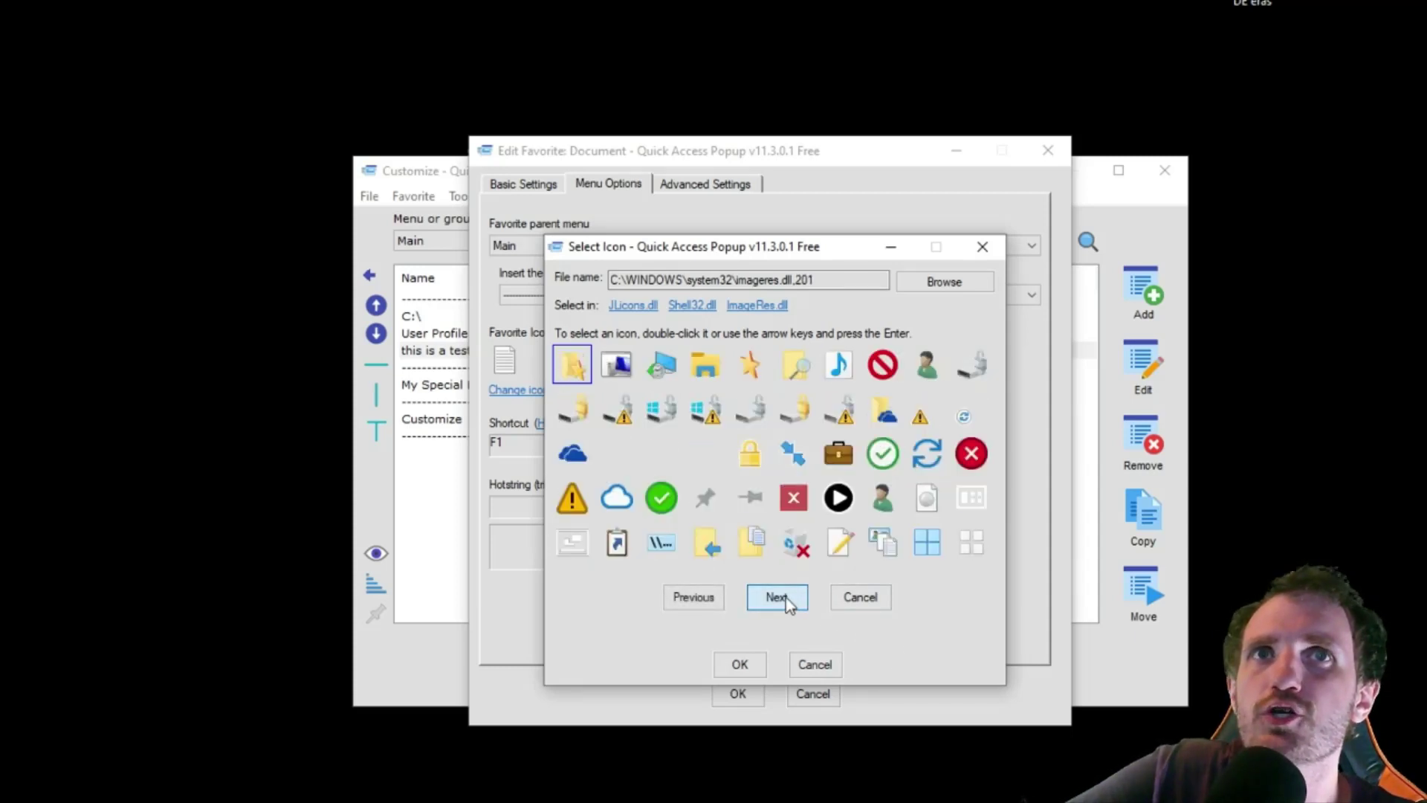
left_click(714, 602)
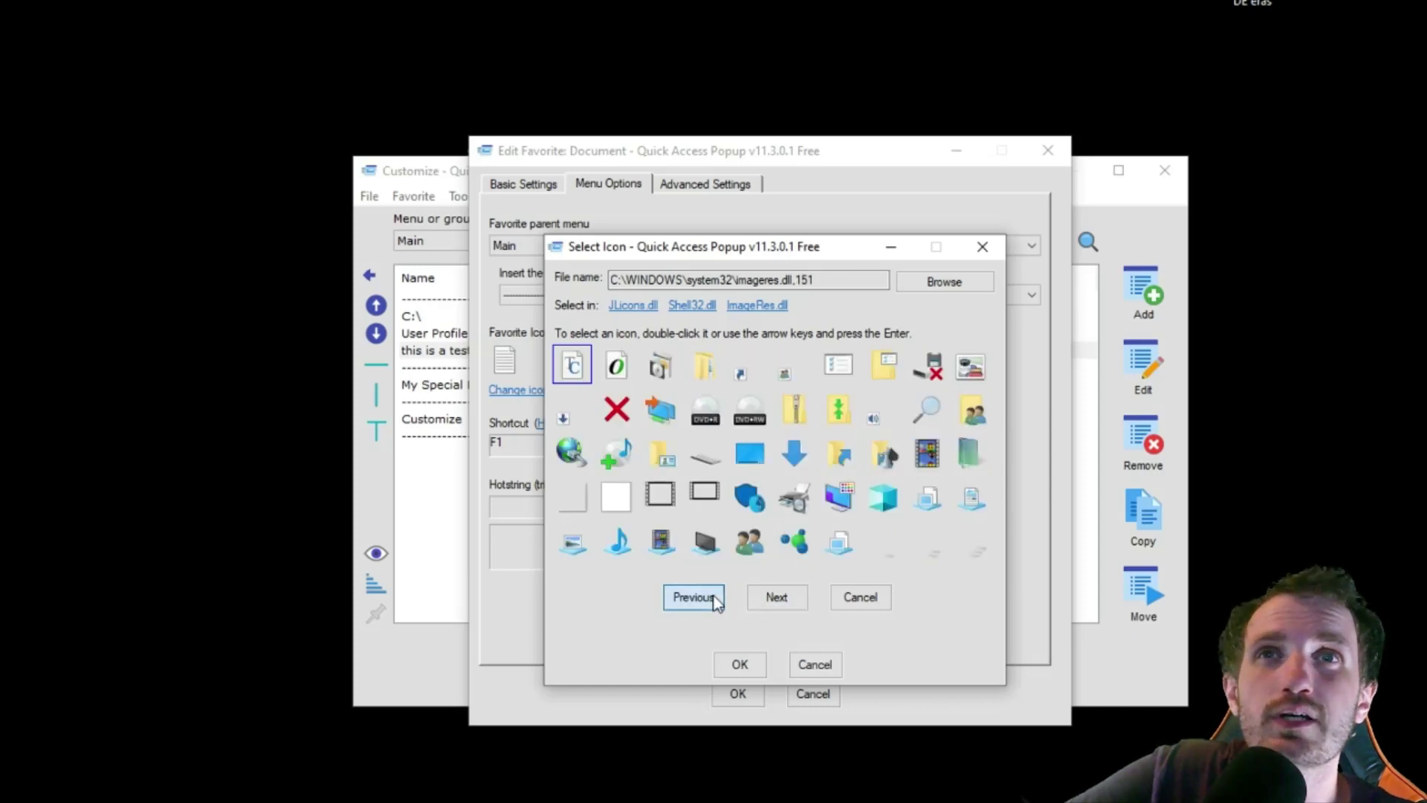
left_click(872, 600)
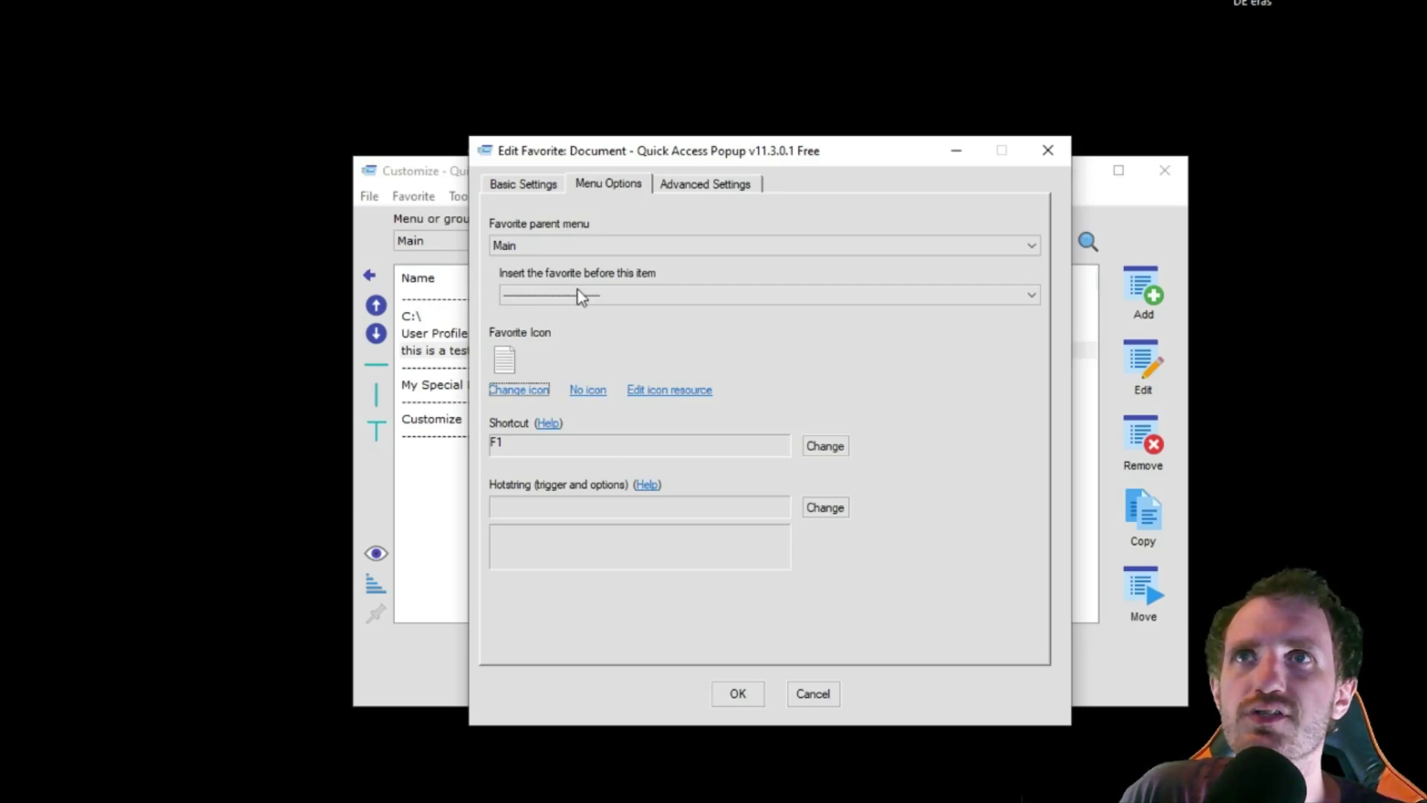
Cancel the Edit Favorite dialog, clear the list selection, and nudge the Customize window up-left
left_click(828, 693)
left_click(785, 535)
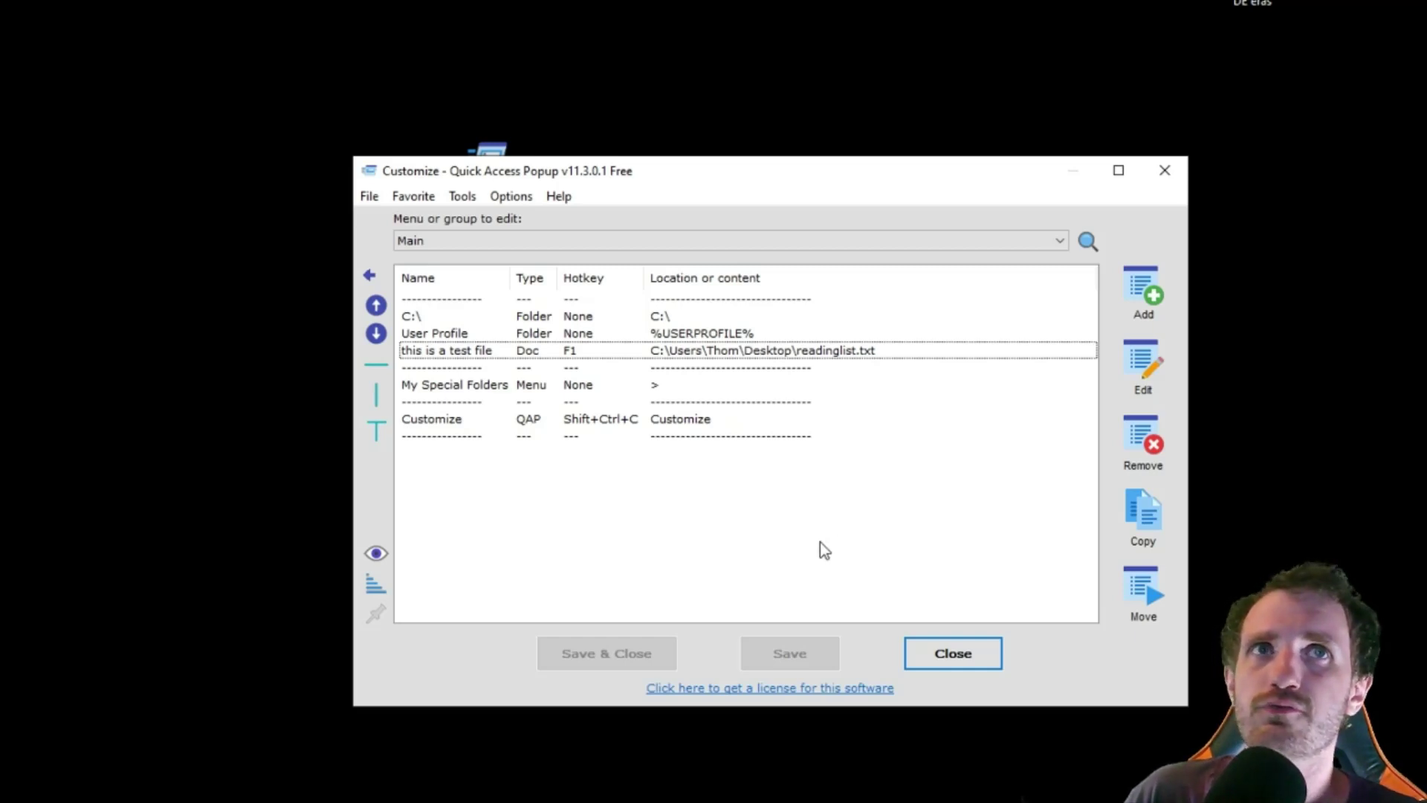
mouse_move(668, 174)
left_mouse_down()
mouse_move(676, 194)
mouse_move(657, 188)
mouse_move(658, 160)
left_mouse_up()
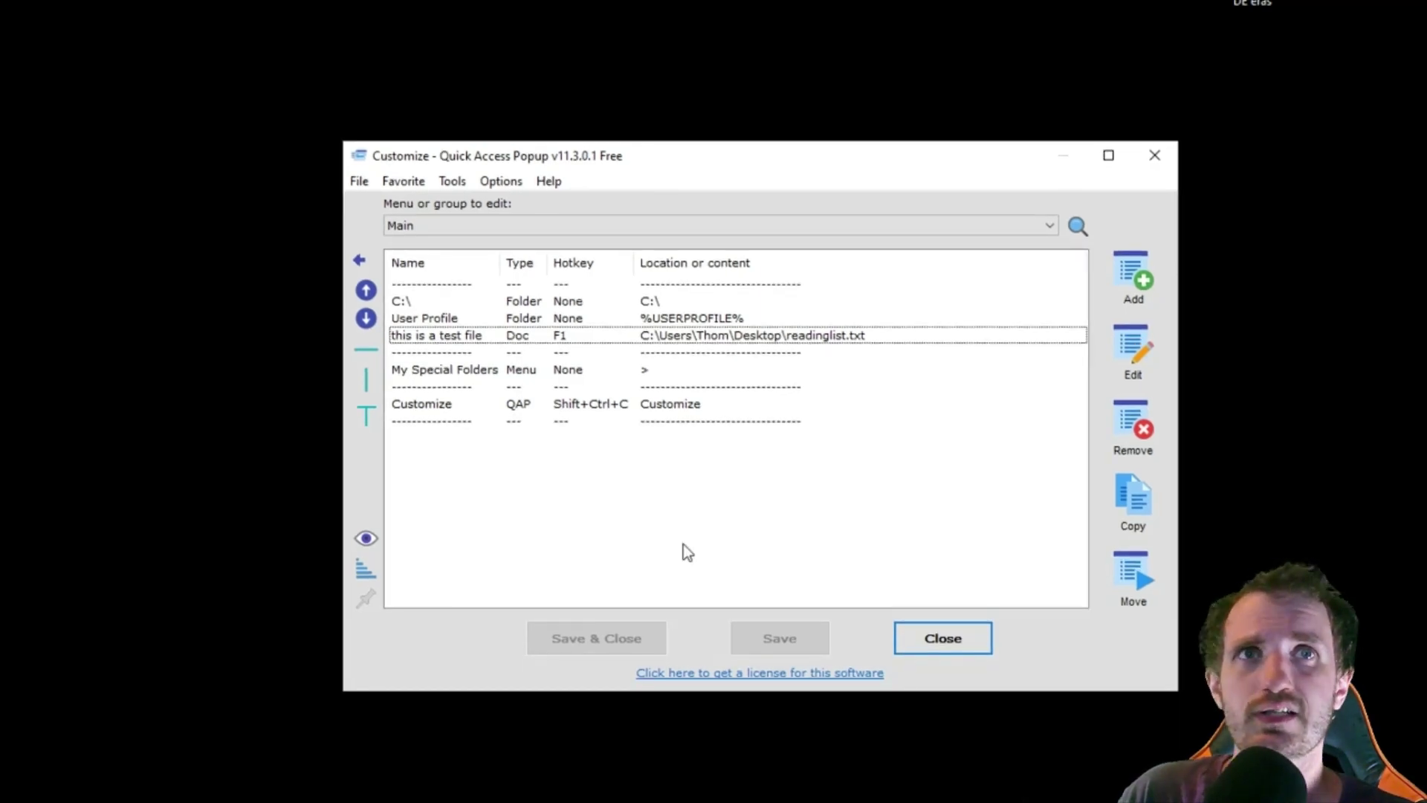